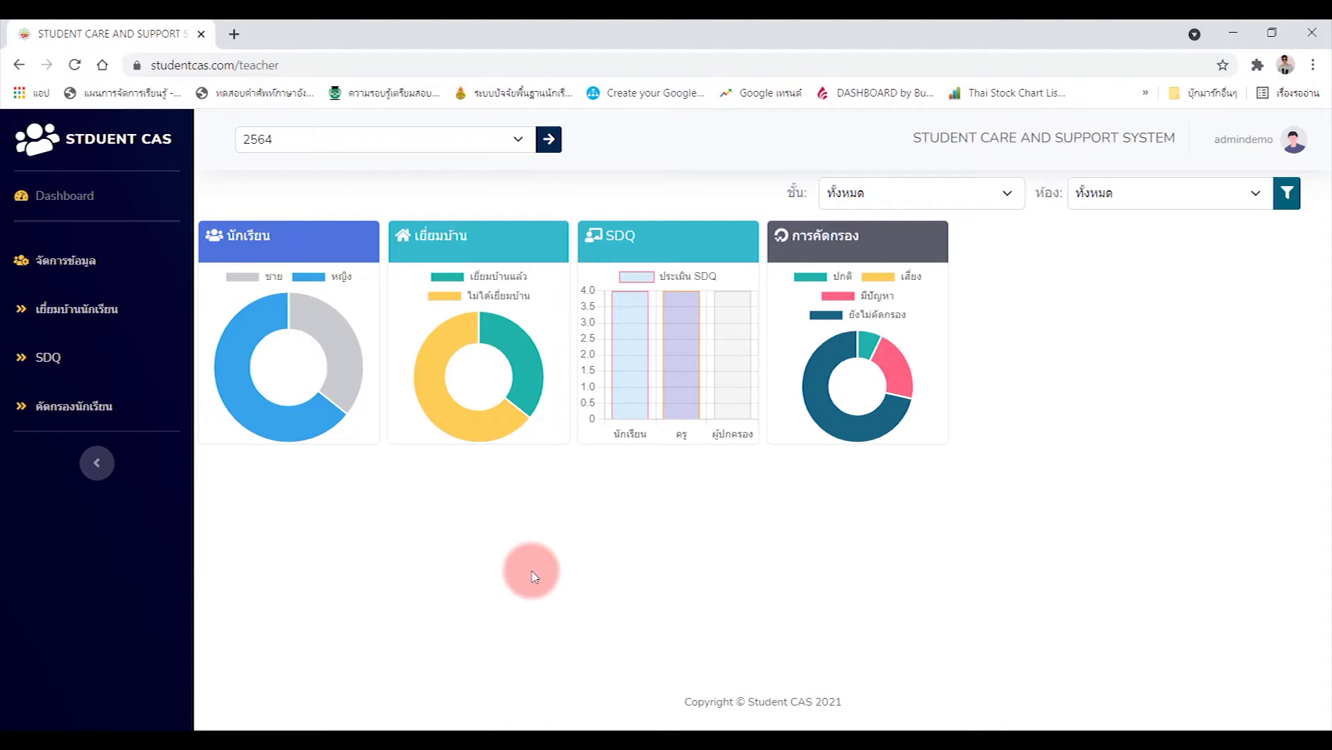
Look at the student data, student screening and dashboard overview pages
click(72, 268)
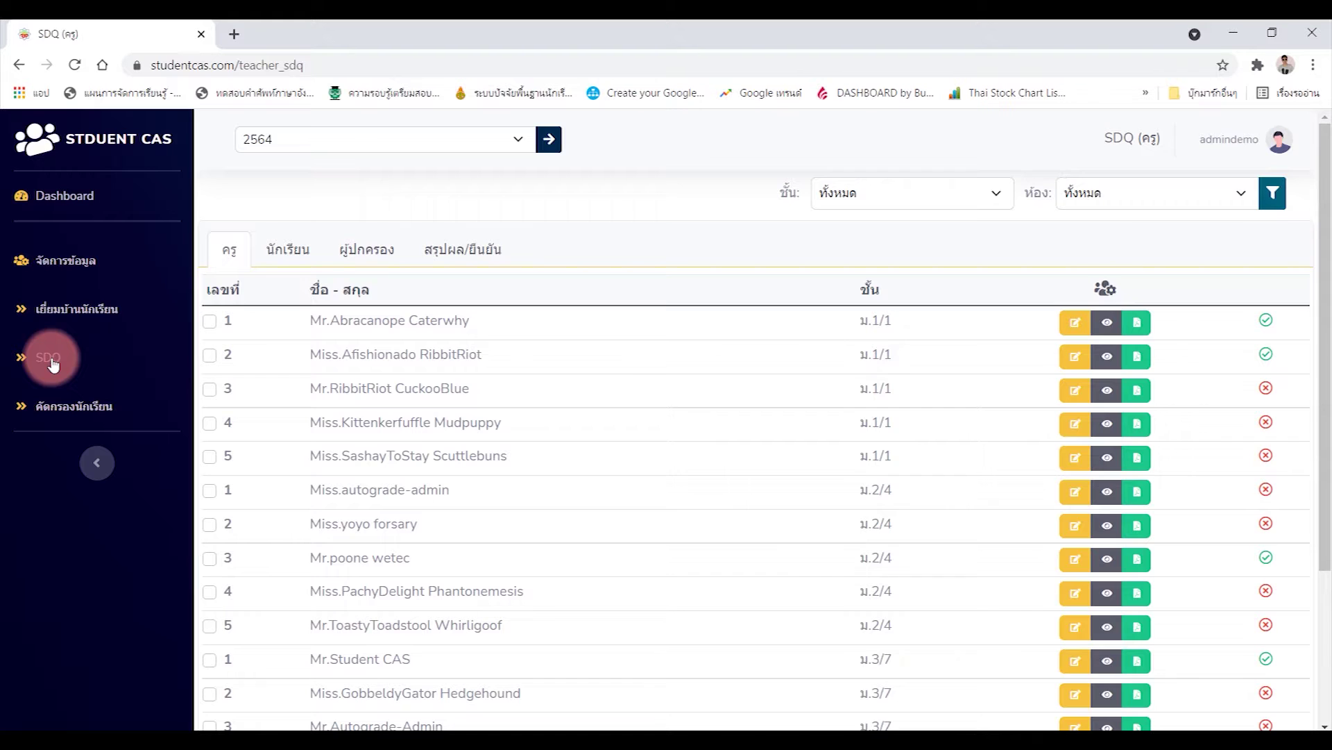
click(64, 415)
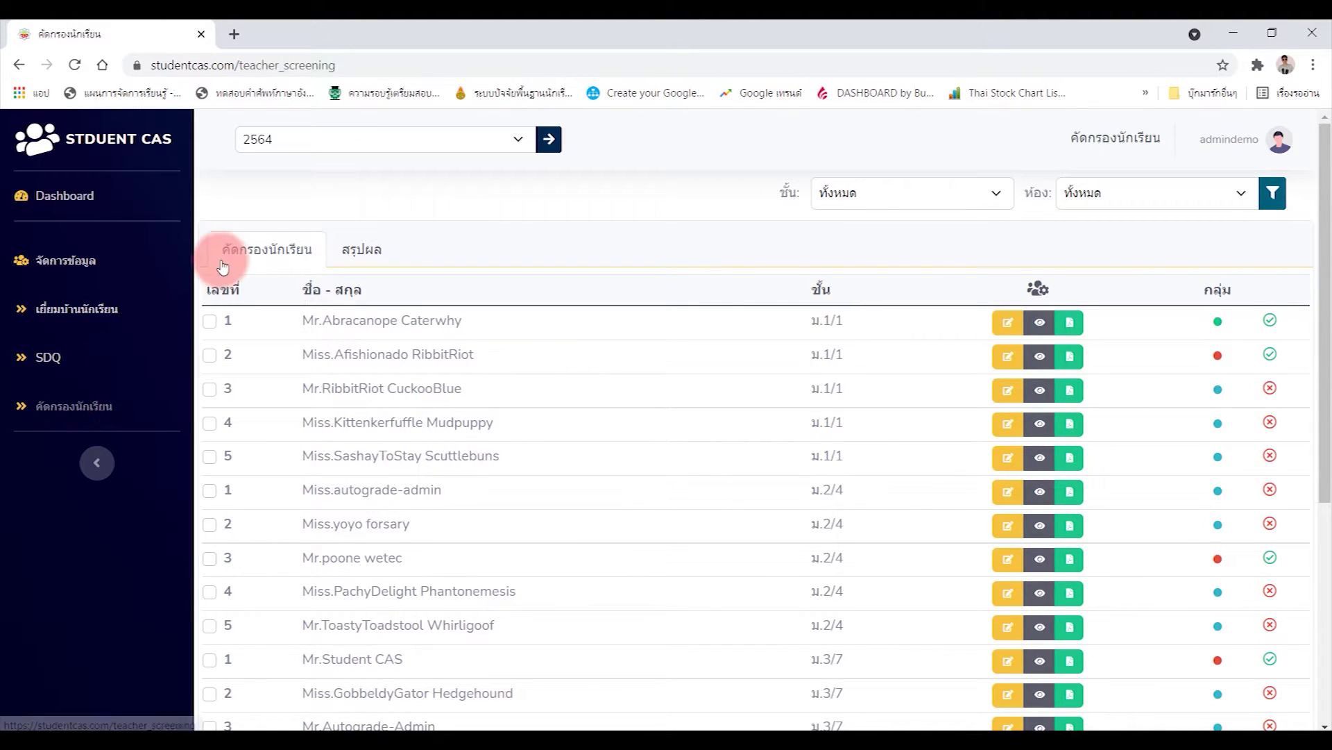
click(69, 199)
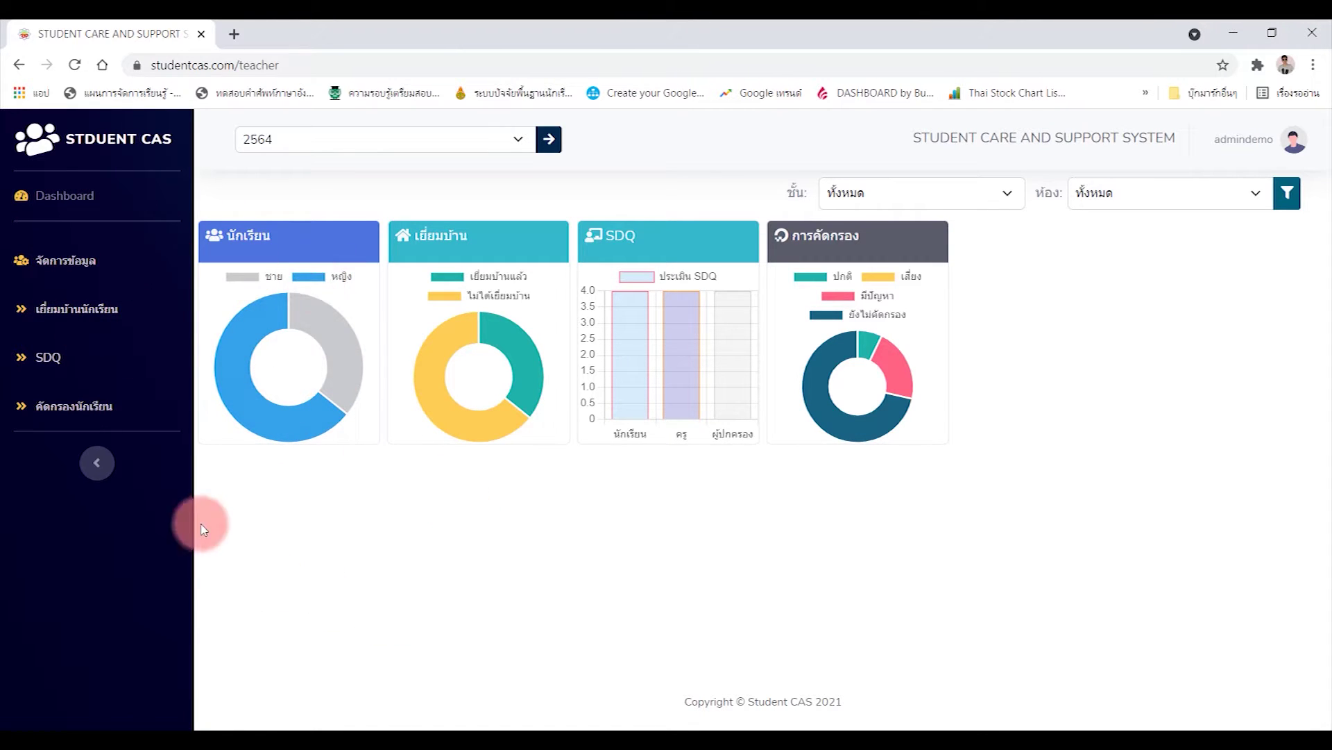
Scroll through the student data table and open the empty add-student form
click(75, 269)
click(76, 197)
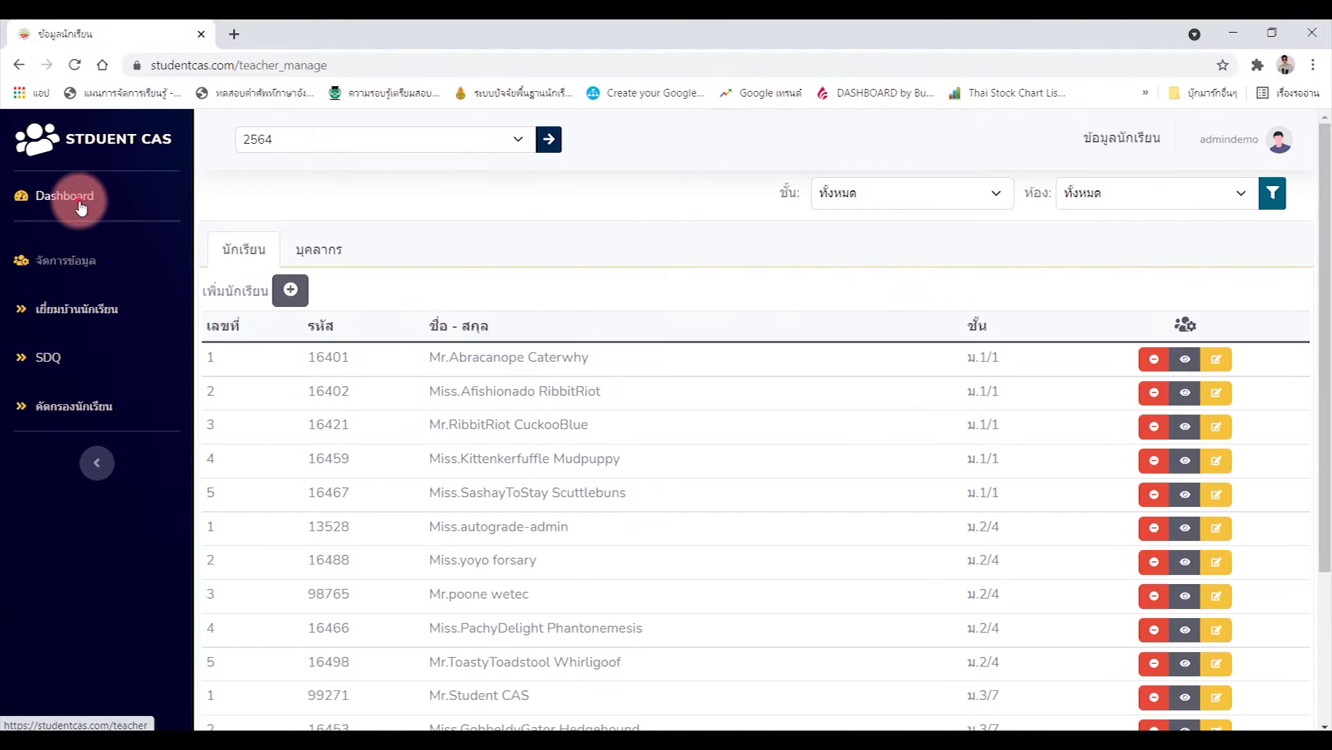
click(256, 248)
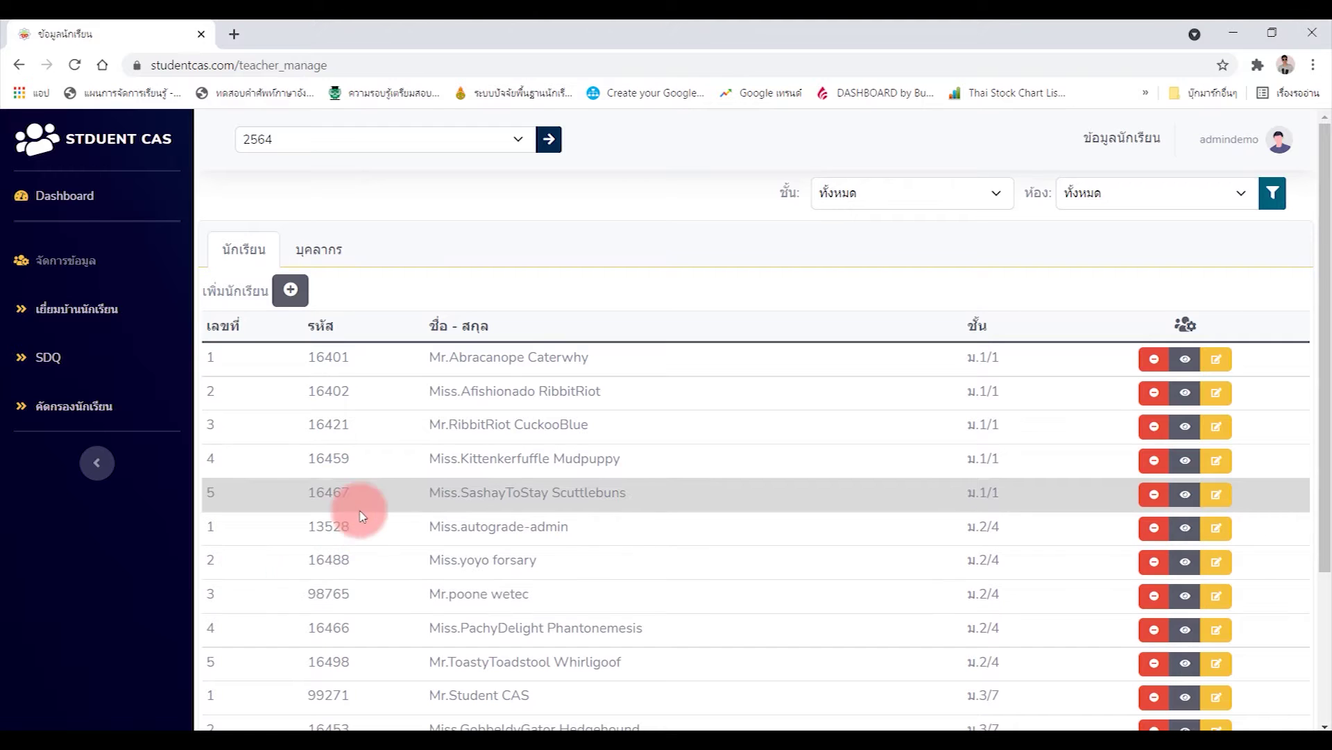
scroll(576, 483, down, 3)
scroll(580, 479, up, 3)
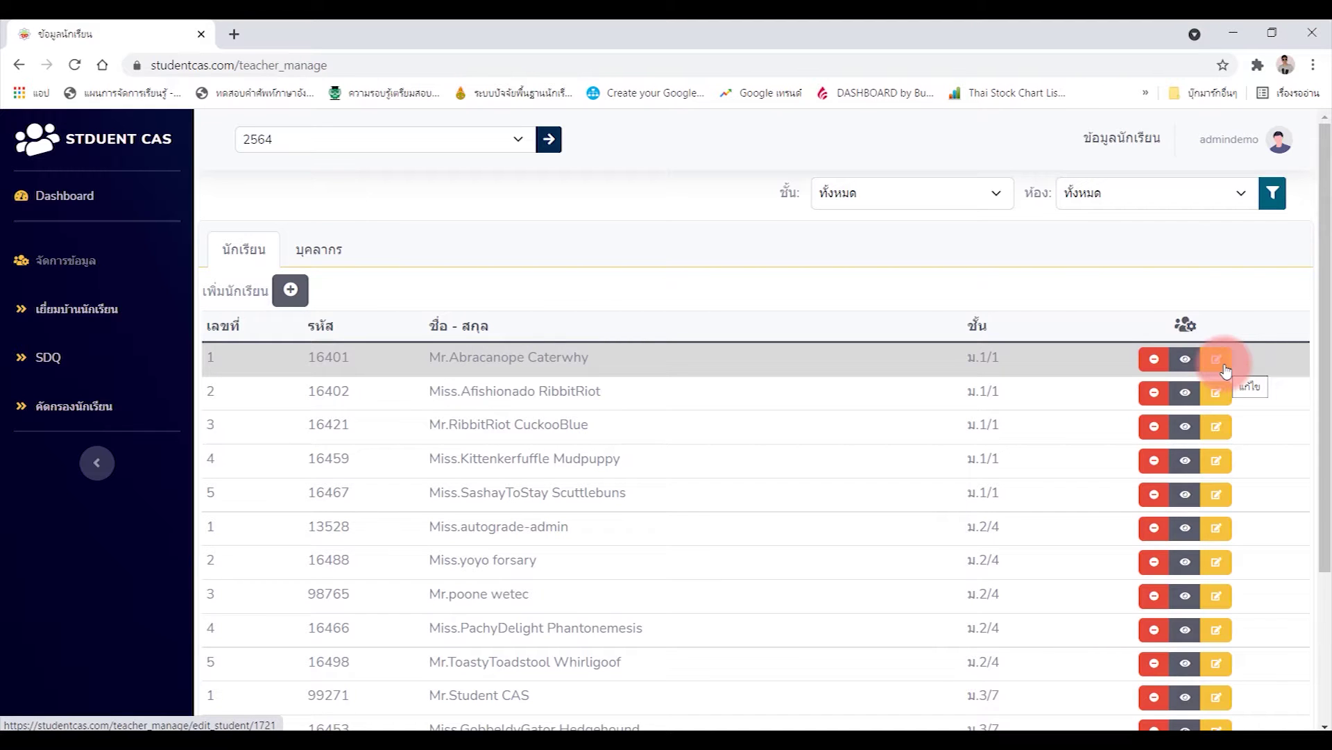
scroll(386, 526, down, 3)
scroll(416, 499, up, 3)
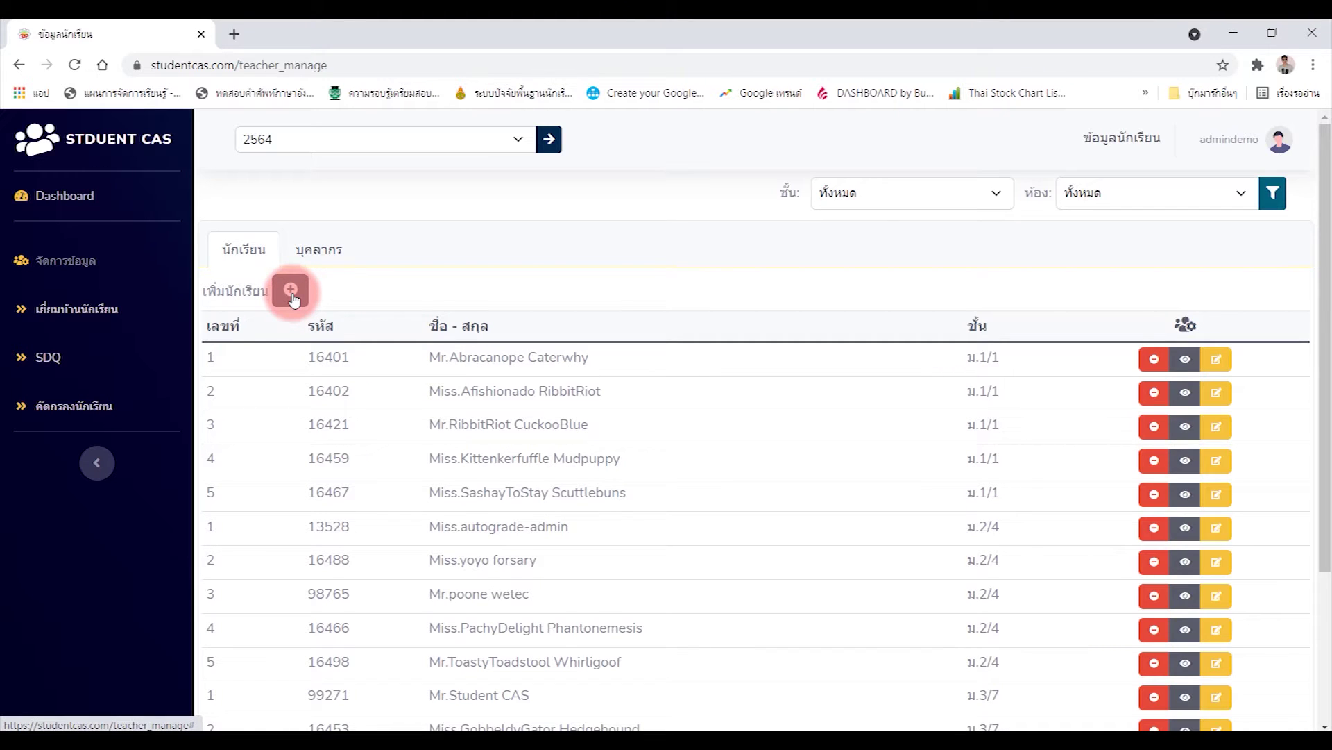
click(291, 291)
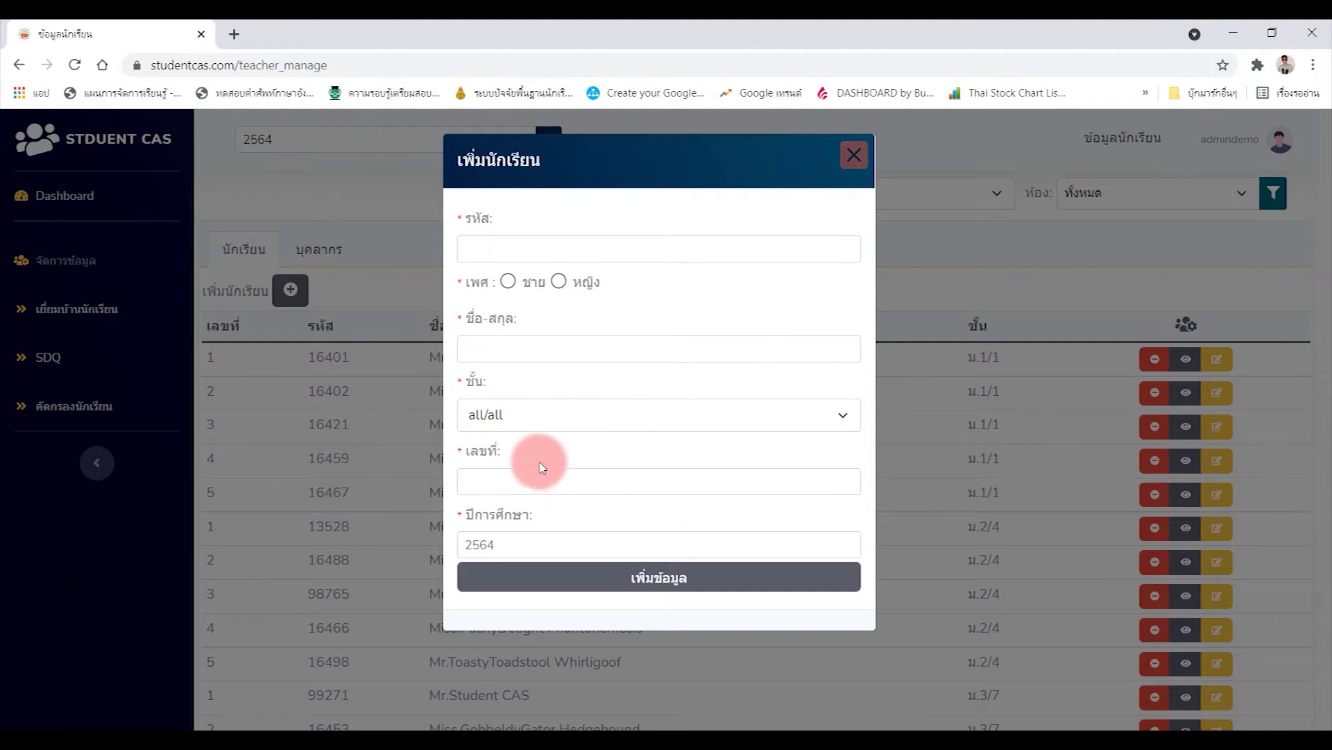
Close the new-student form unsaved and cancel deleting the last student in the list
click(854, 154)
scroll(909, 551, down, 3)
scroll(877, 520, up, 3)
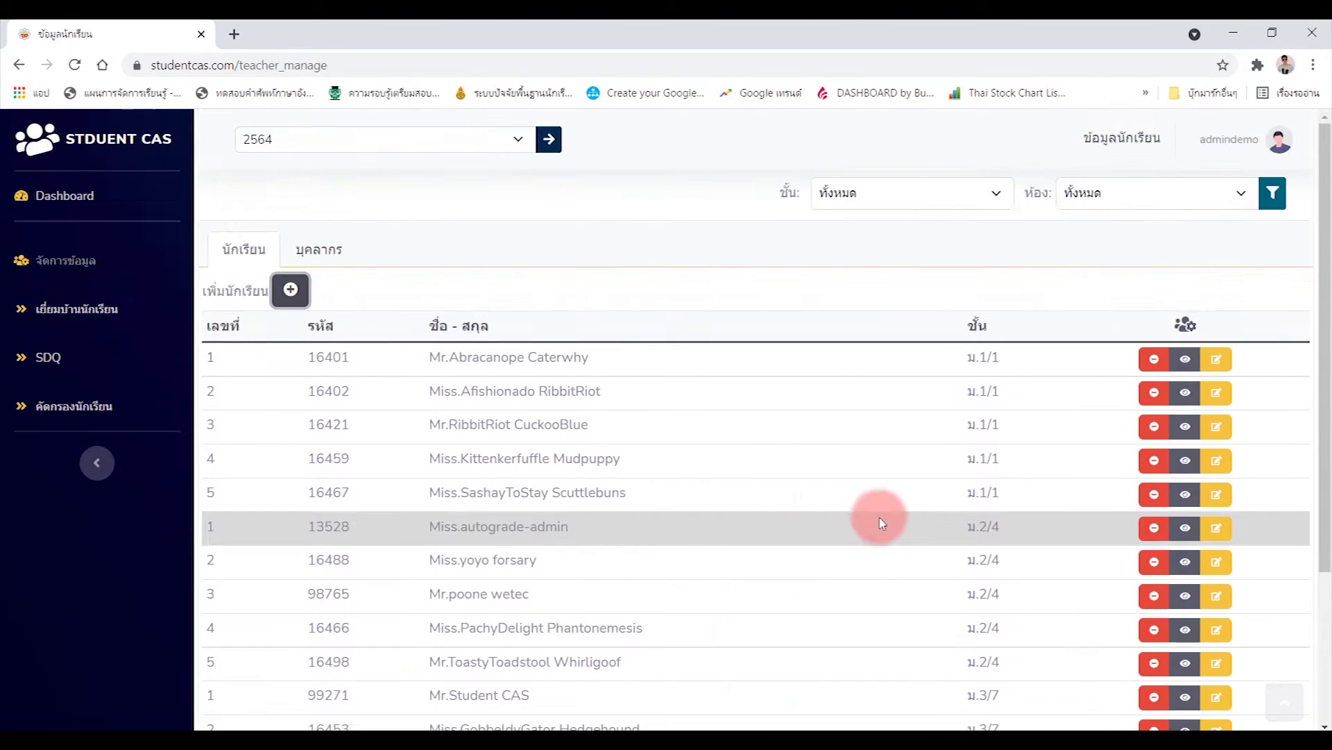
scroll(1079, 461, down, 3)
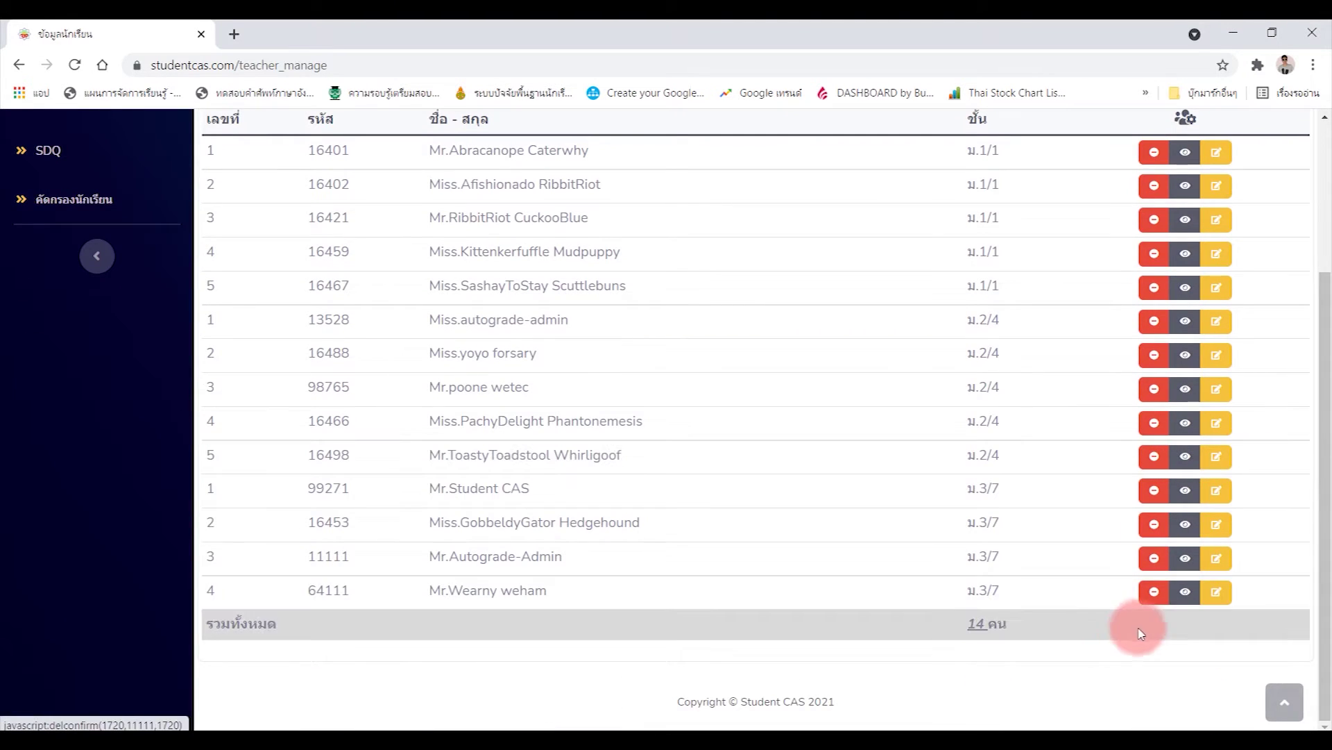
click(1154, 593)
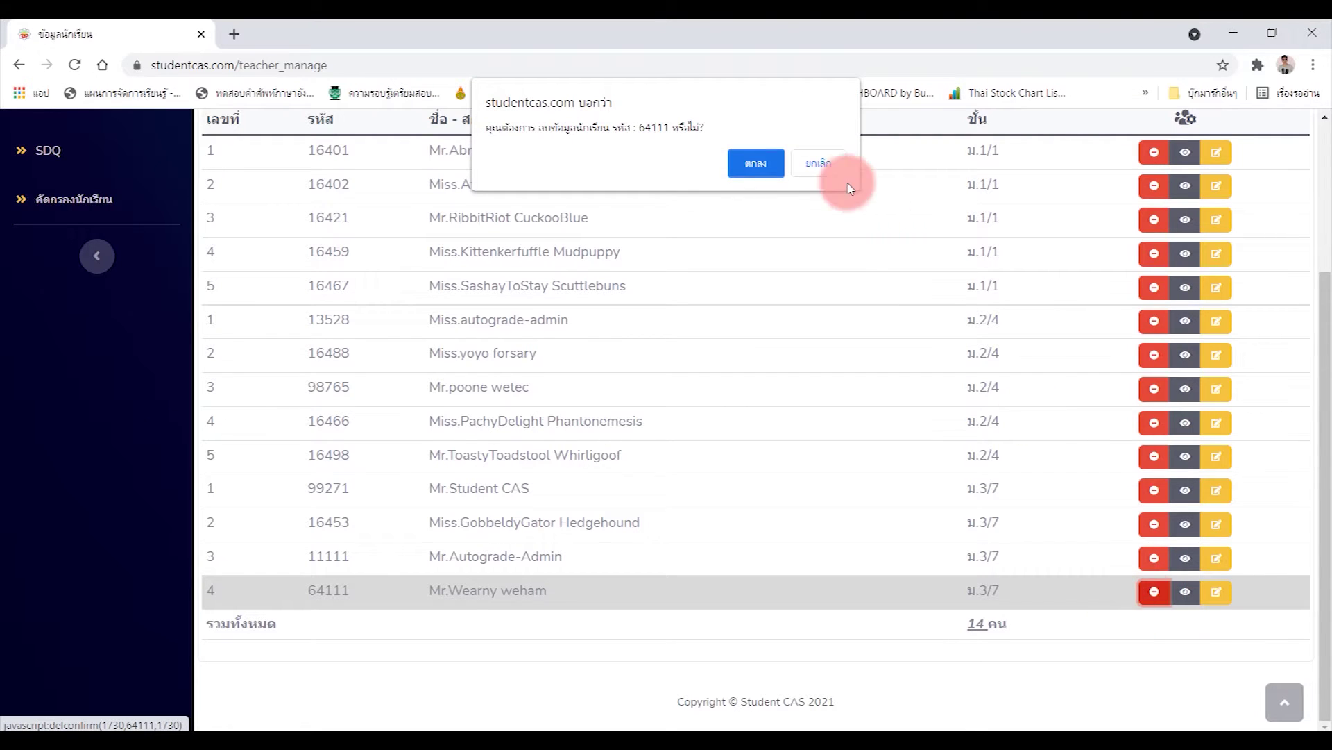
click(823, 163)
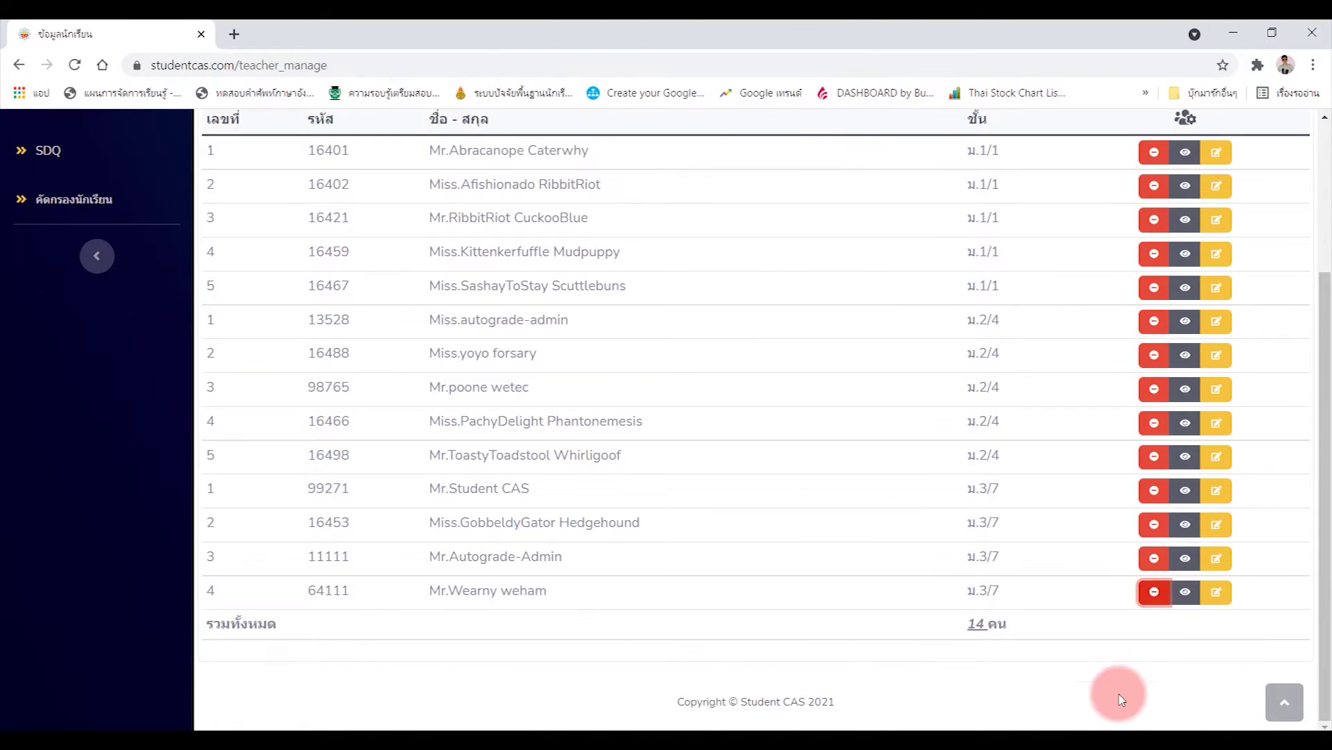
Return from the student details and edit form, then switch to the บุคลากร staff list
scroll(1184, 598, up, 3)
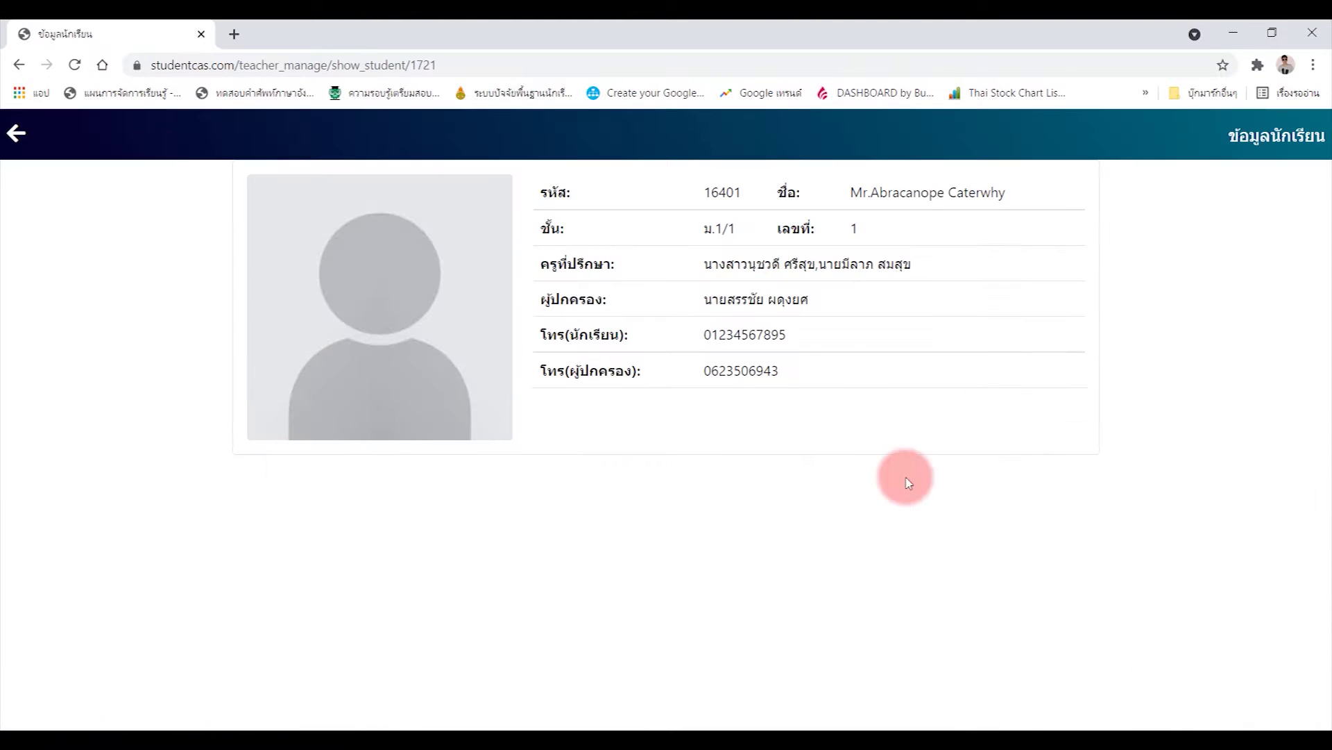
click(21, 137)
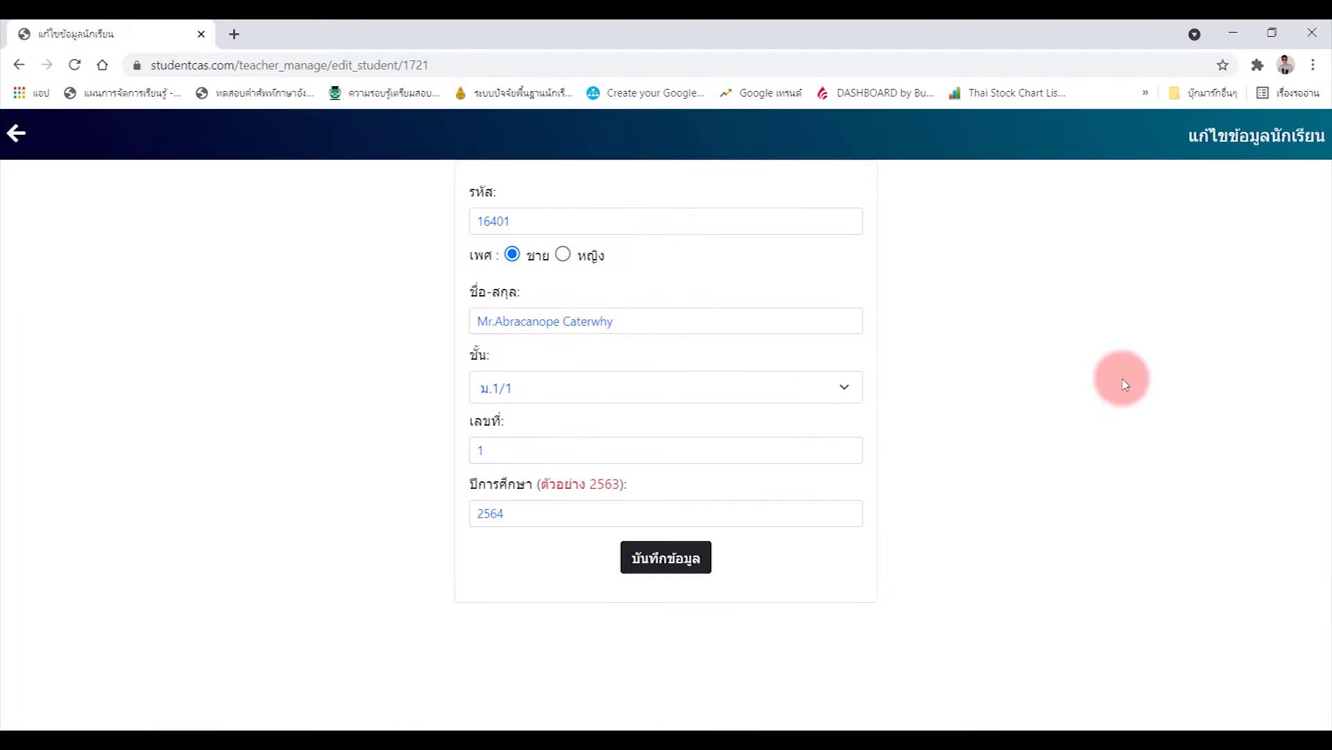
click(16, 134)
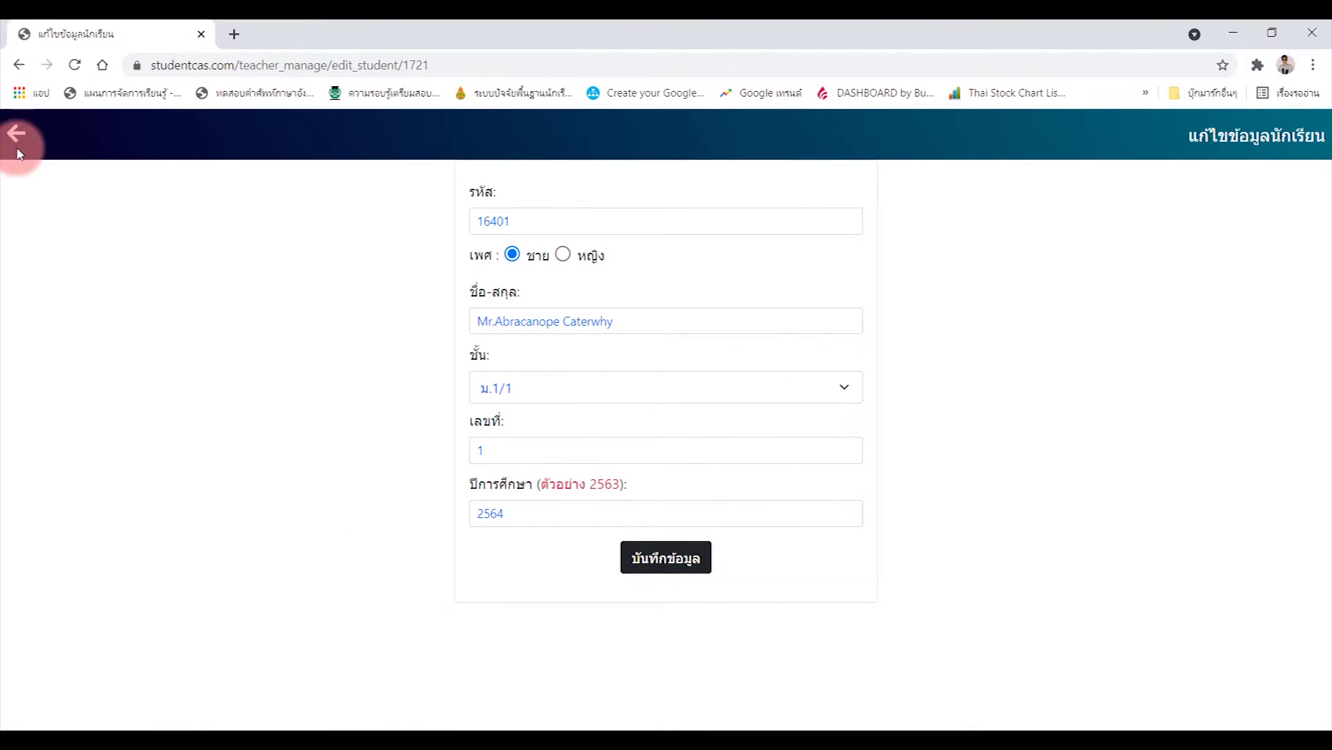
click(322, 263)
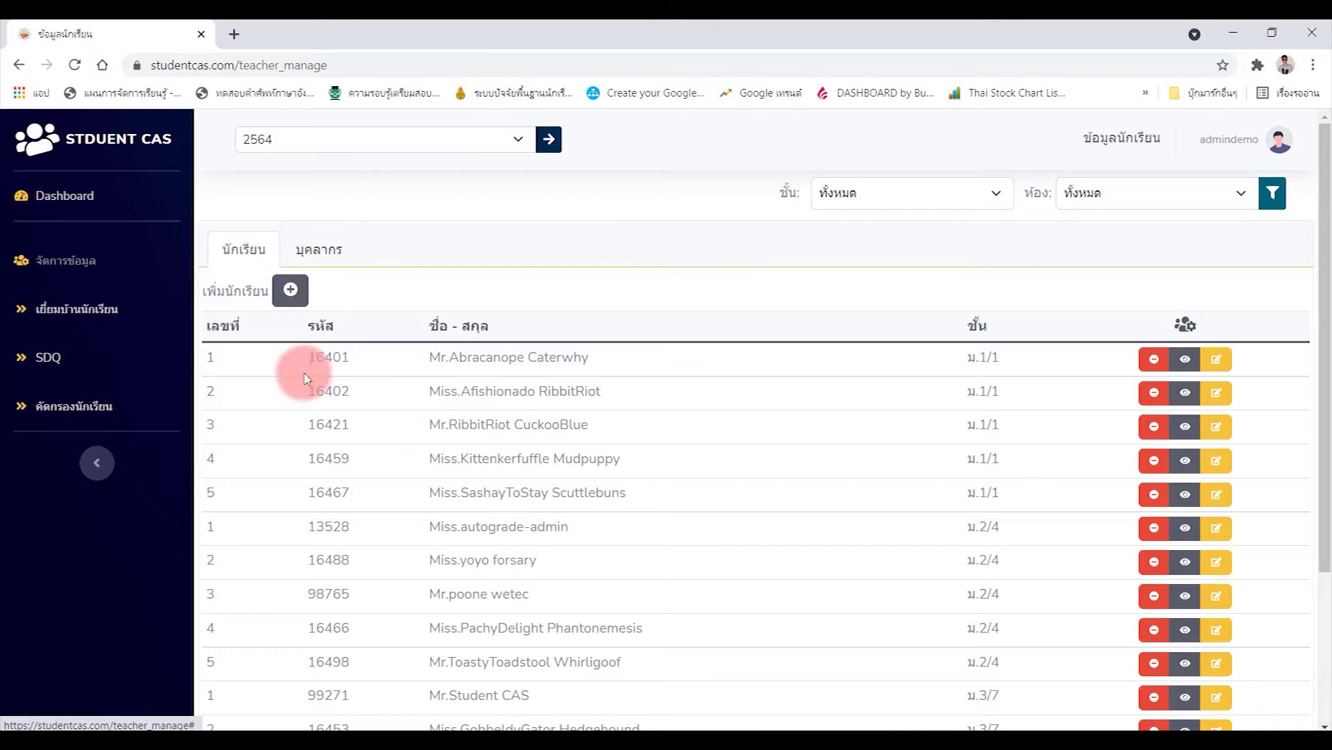
click(319, 254)
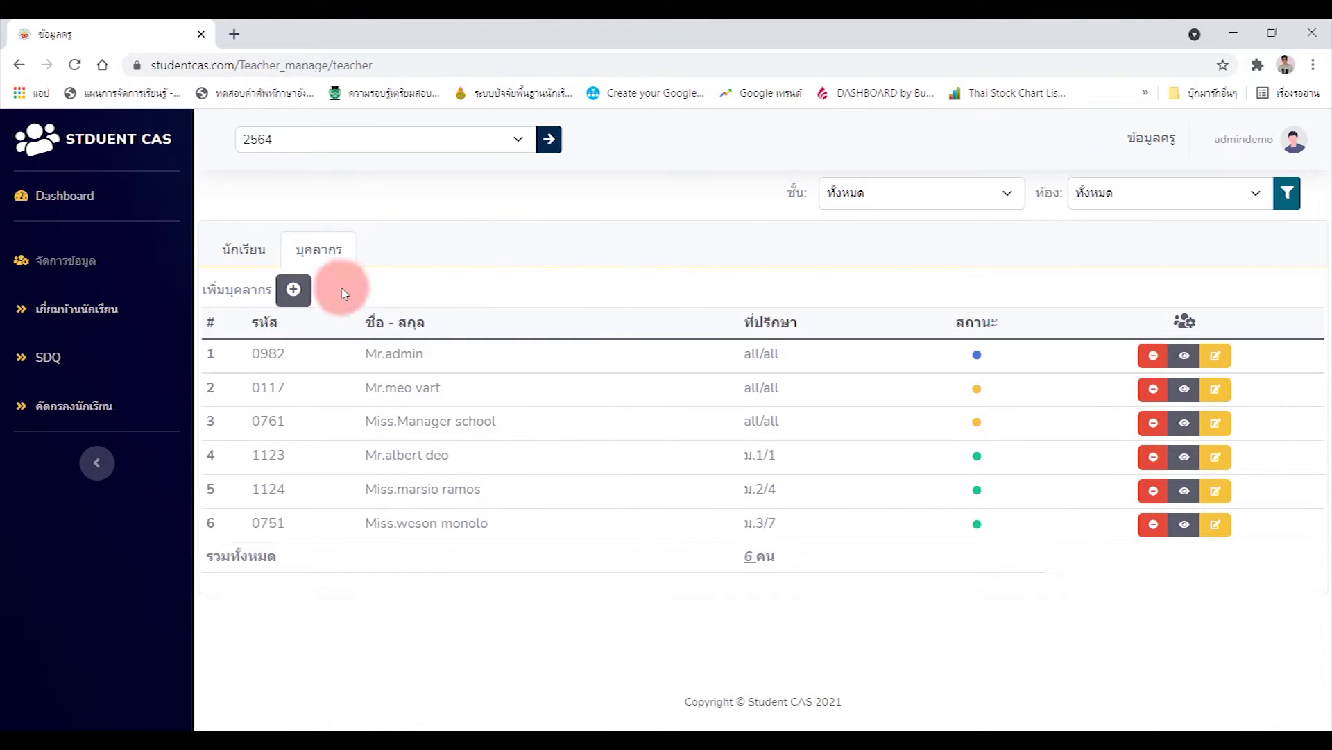
click(303, 295)
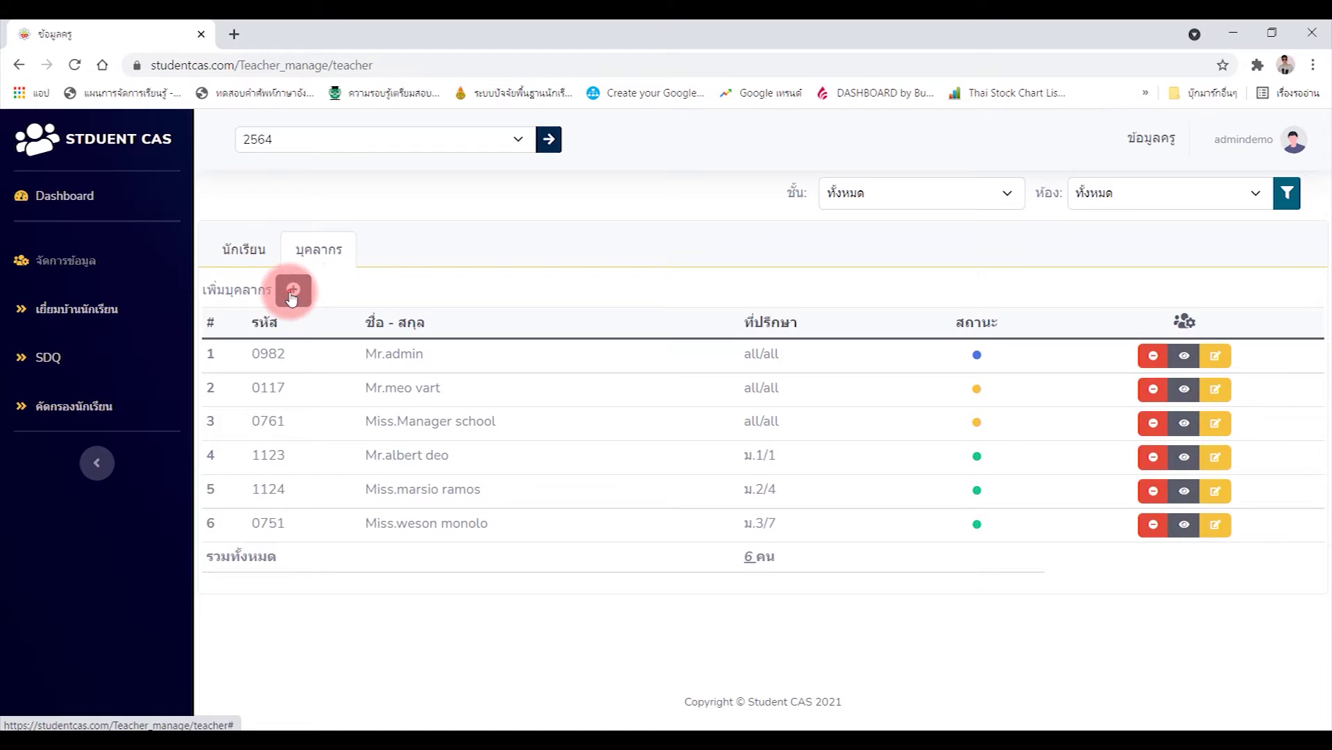
click(524, 317)
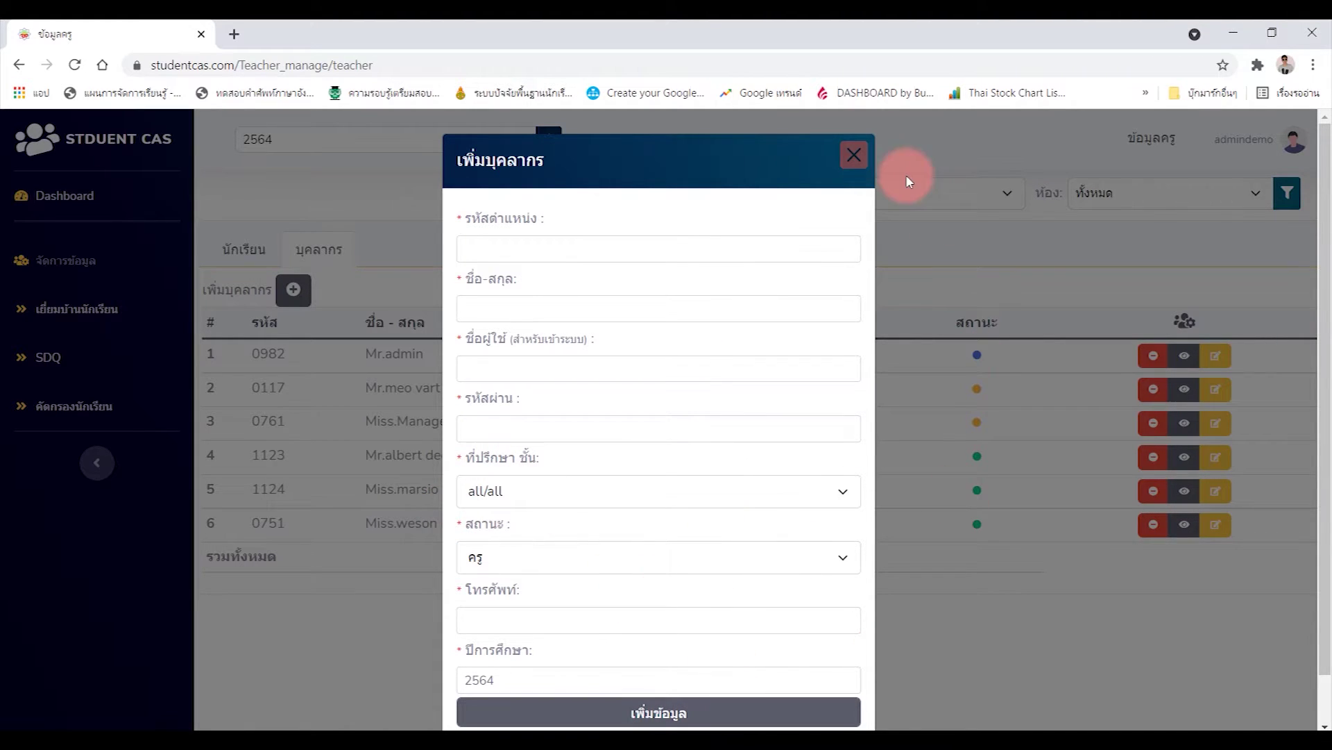
click(852, 154)
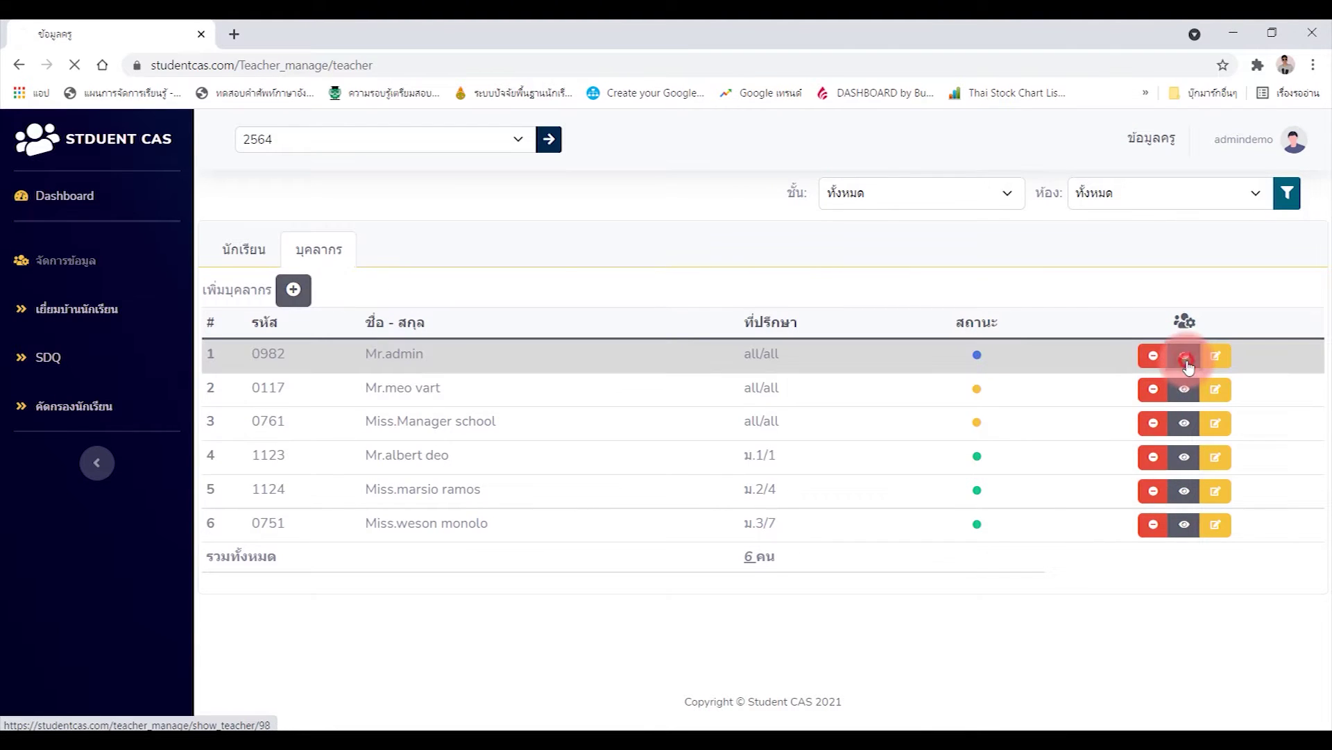
click(10, 130)
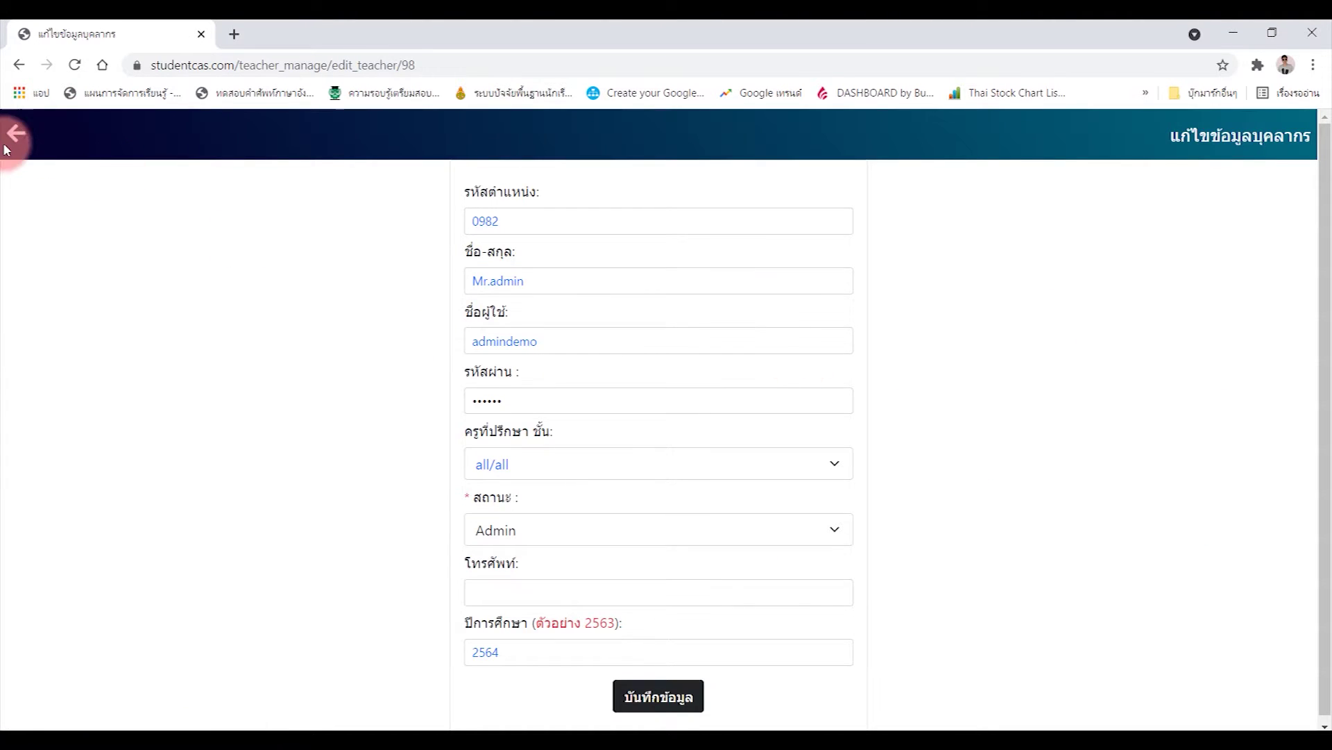
click(8, 143)
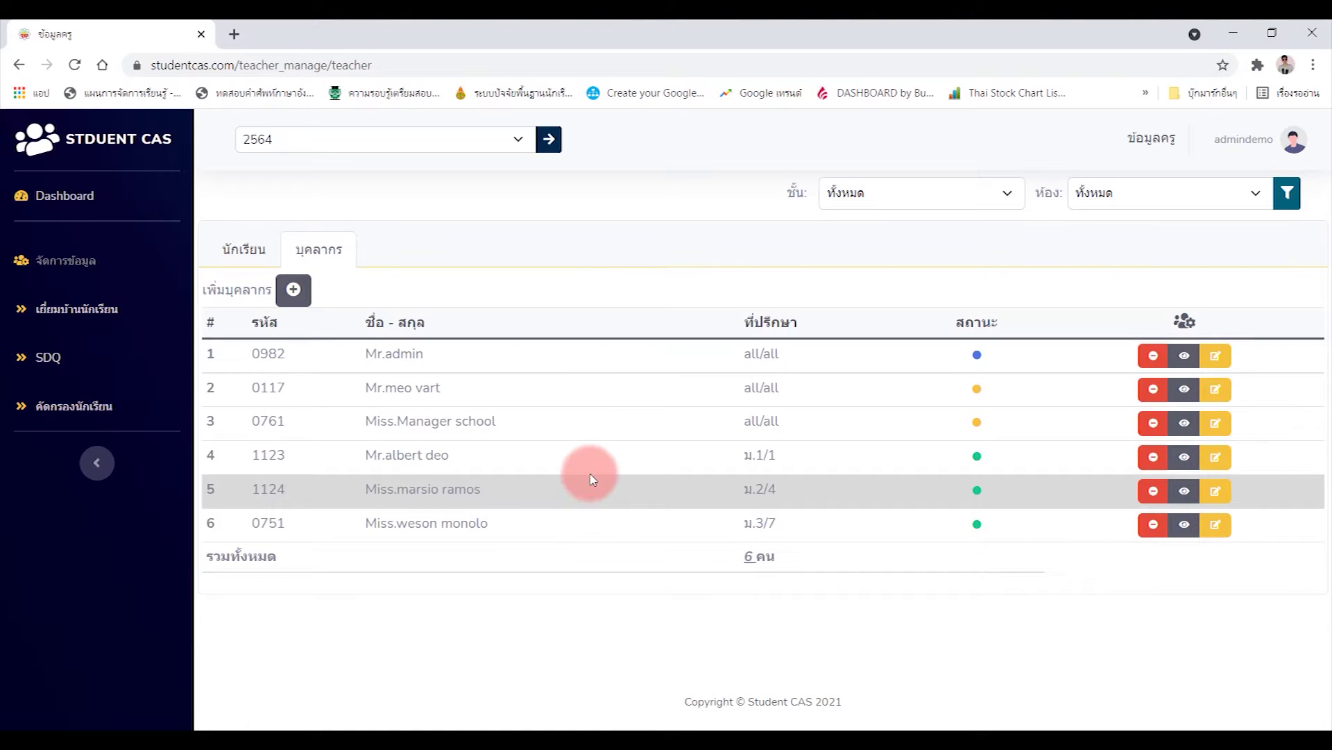
Open the เยี่ยมบ้านนักเรียน home-visit list and scroll through the students
click(98, 316)
scroll(737, 542, down, 3)
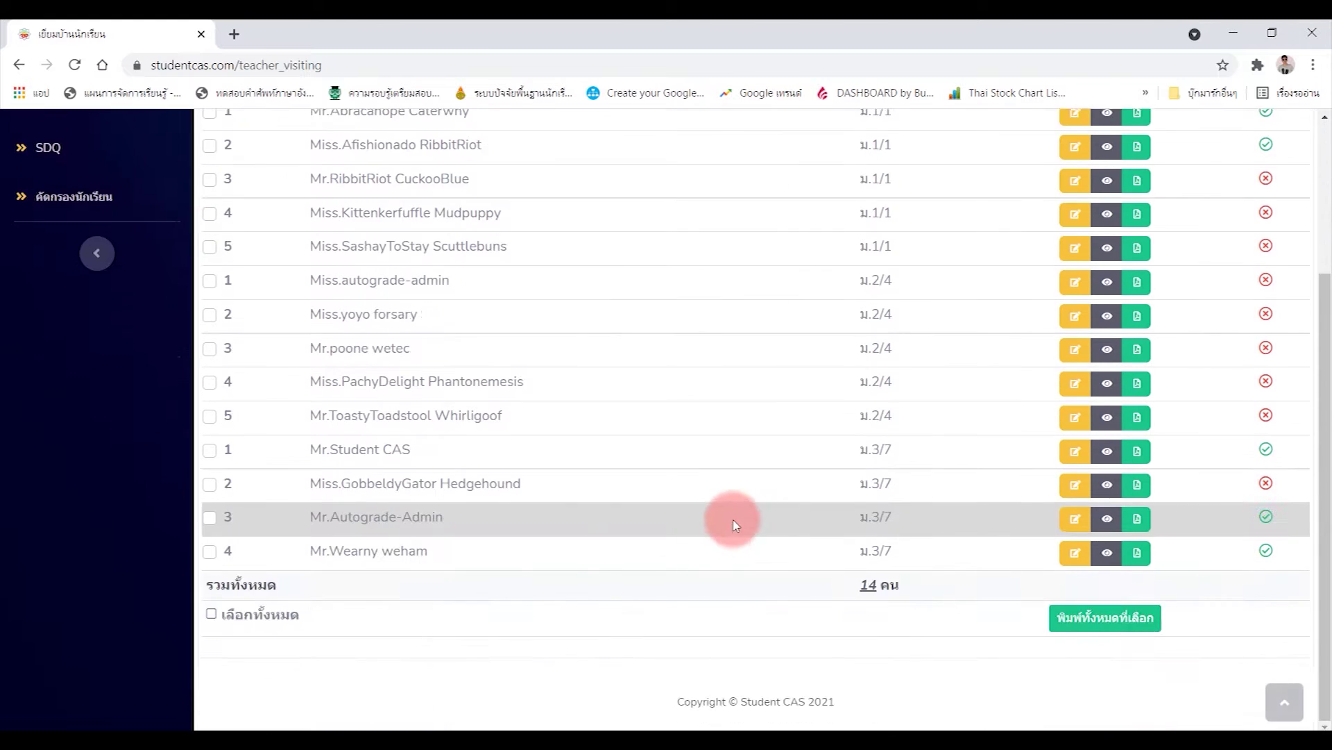
scroll(736, 524, up, 3)
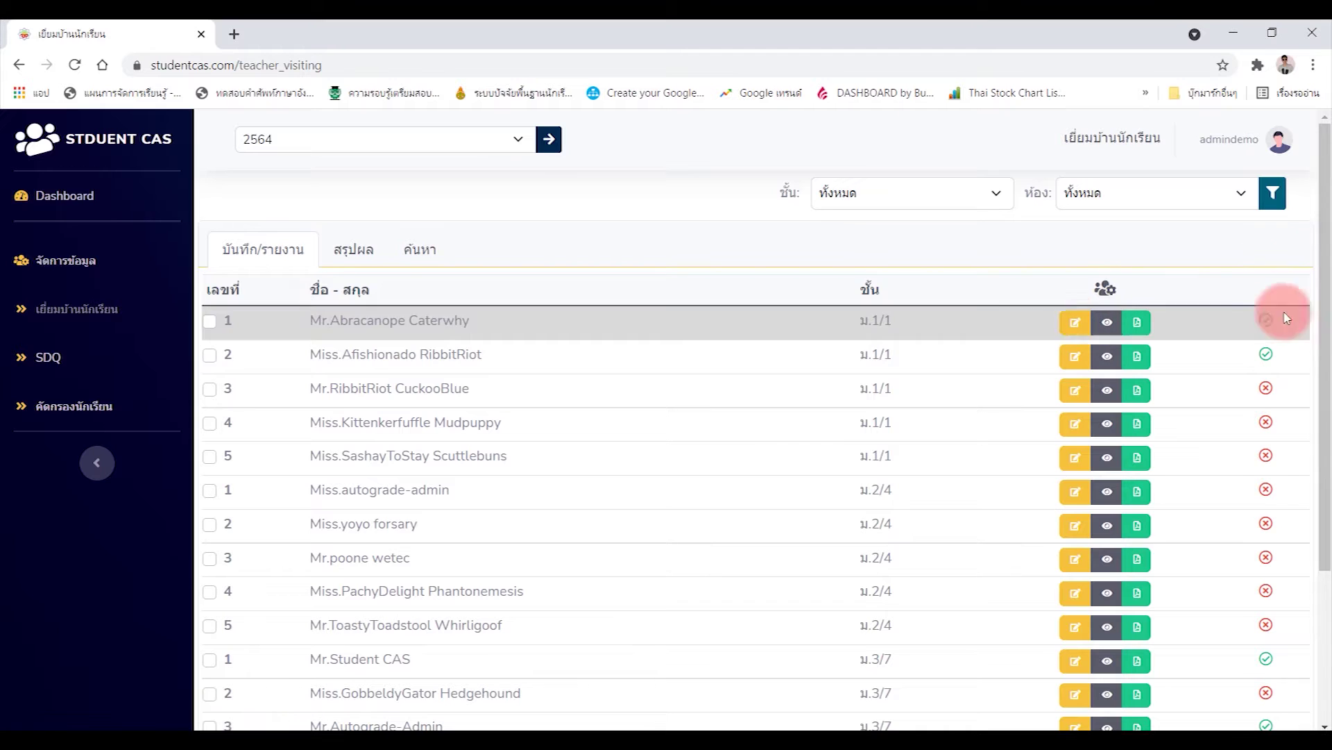
scroll(1111, 500, down, 3)
scroll(1119, 499, up, 3)
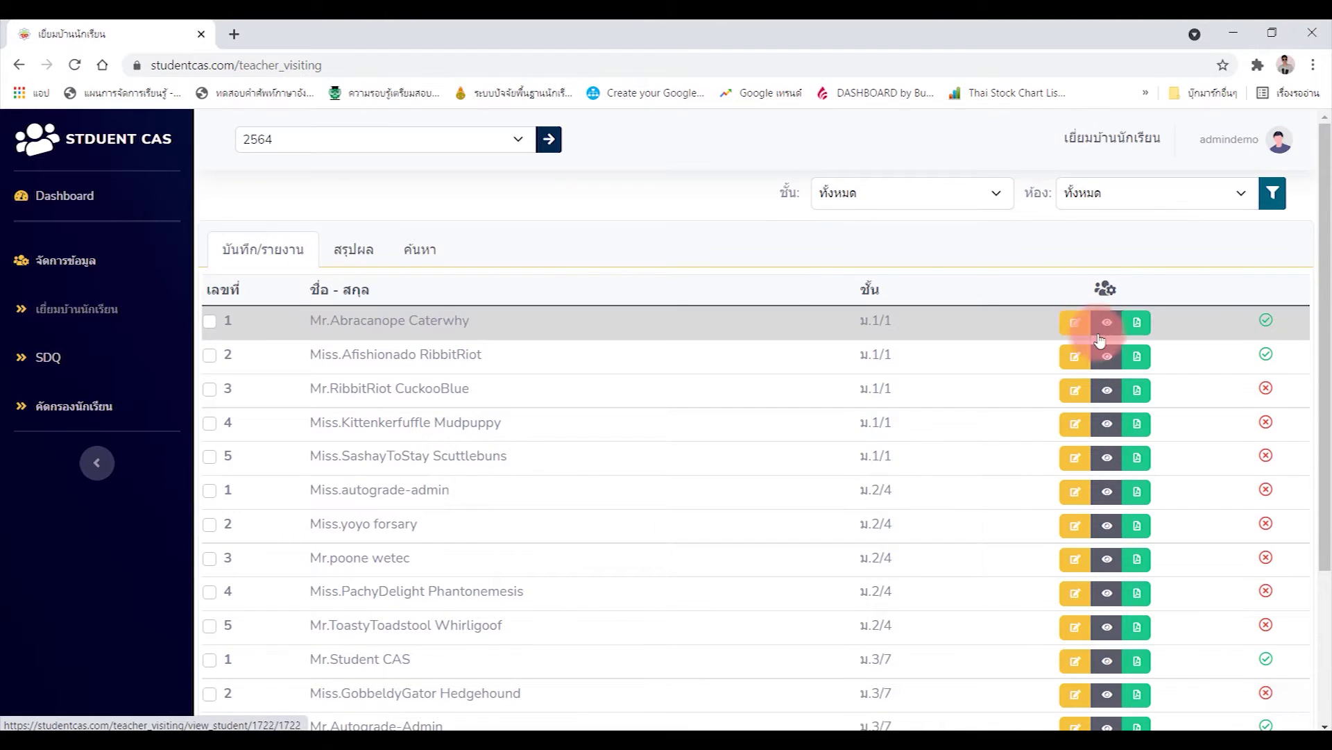
scroll(1118, 430, down, 3)
scroll(1119, 451, up, 3)
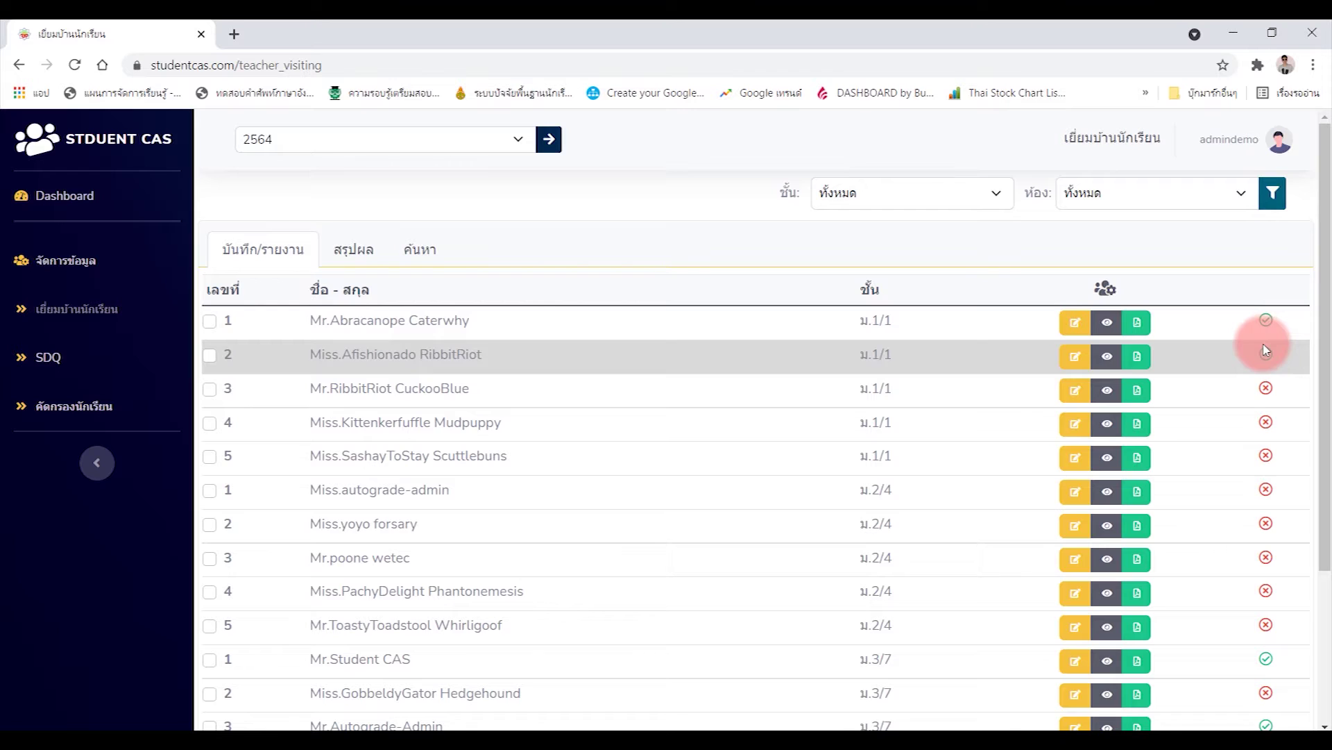
Open a student's home-visit edit form and scroll to the bottom of it
click(1274, 392)
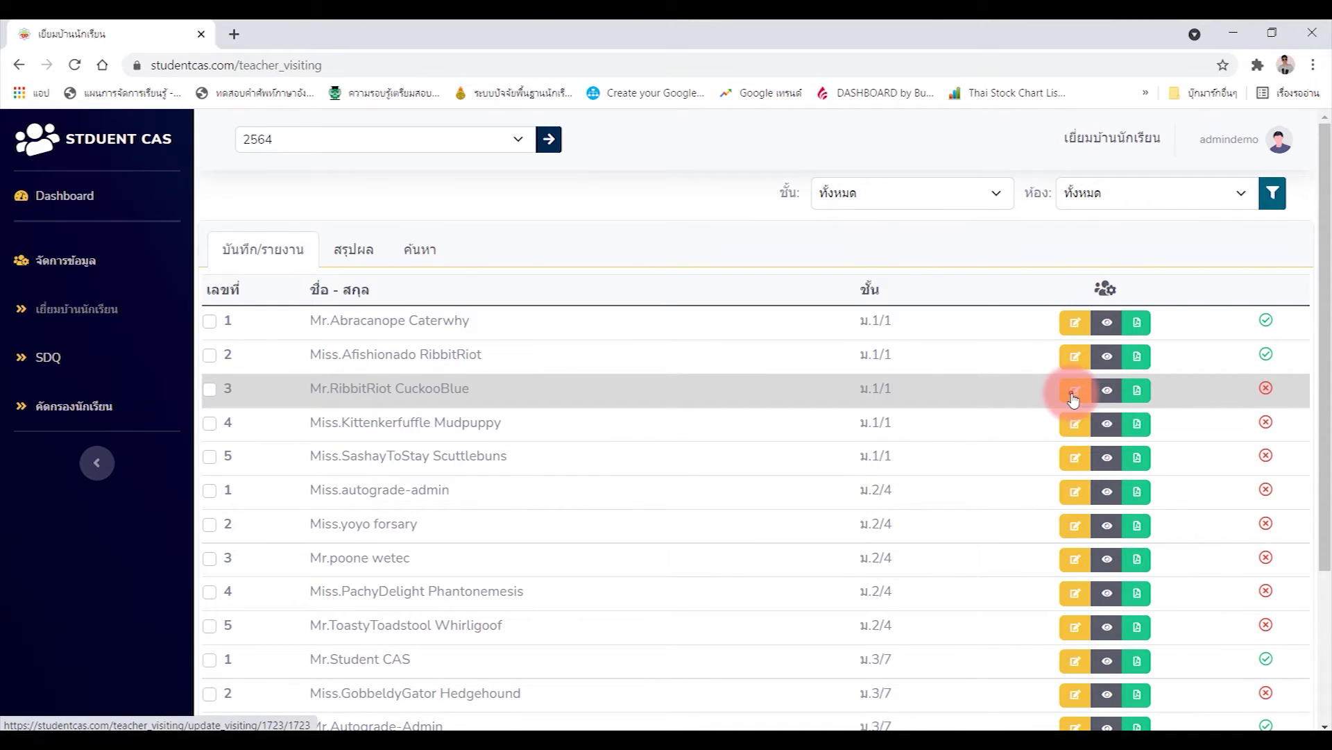
scroll(630, 535, down, 6)
scroll(780, 261, down, 6)
scroll(553, 511, down, 6)
scroll(796, 610, down, 6)
scroll(740, 601, down, 6)
scroll(746, 604, down, 6)
scroll(763, 598, down, 6)
scroll(761, 598, down, 10)
scroll(649, 604, down, 5)
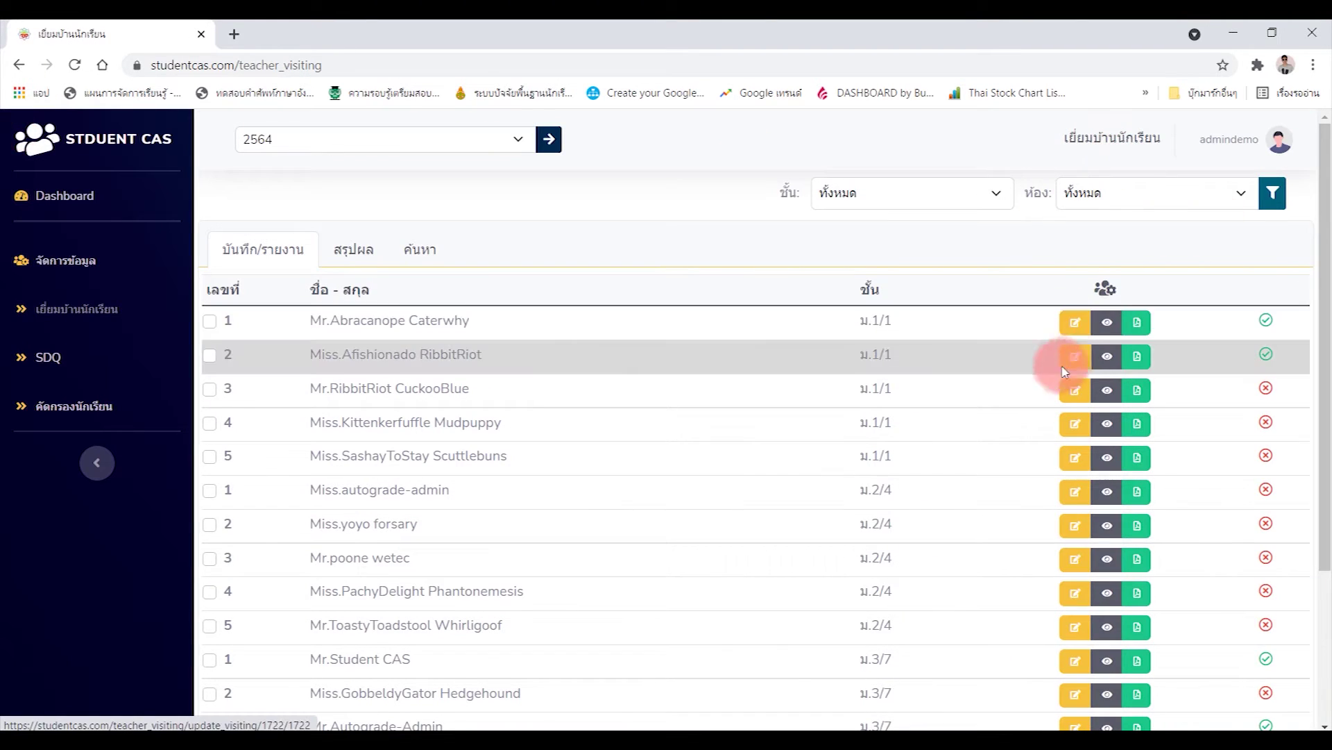
drag(1311, 201, 1324, 701)
Tick the confirmation box, save the home-visit record, and view row 1's details
click(841, 616)
click(639, 678)
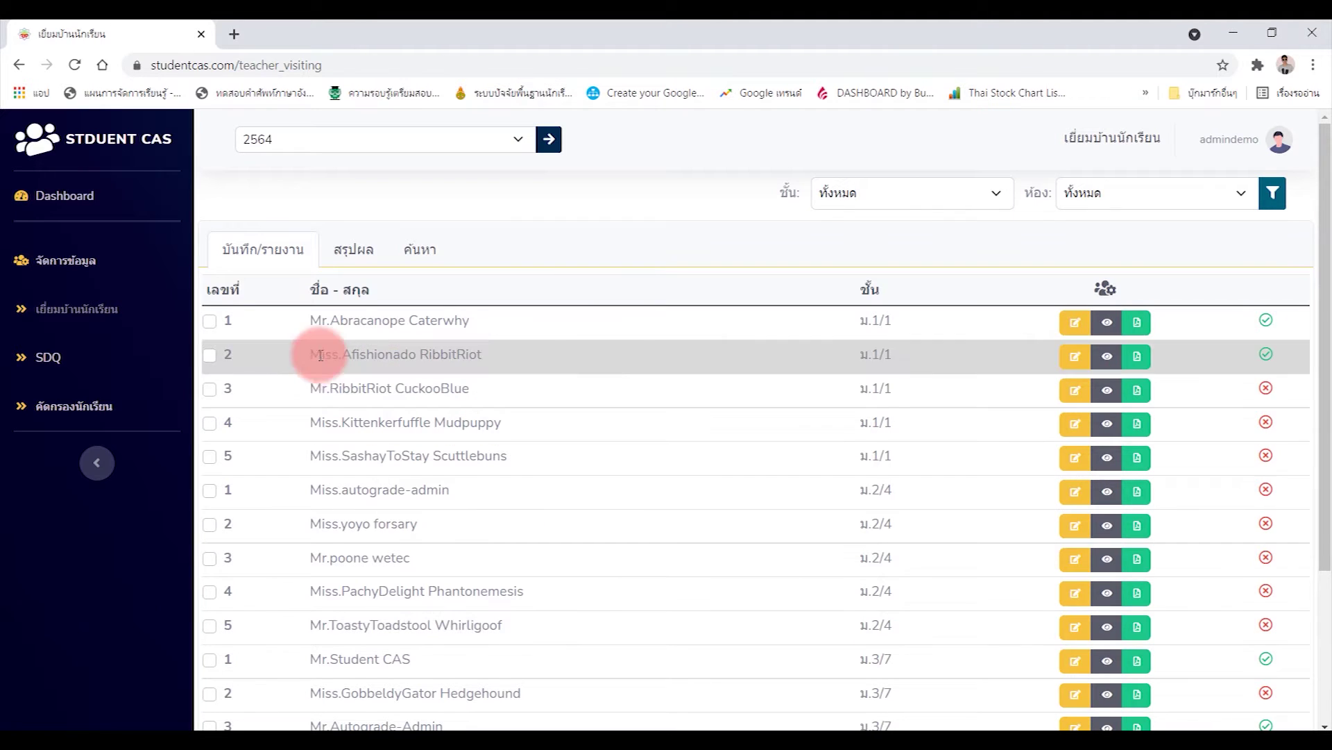
click(1113, 328)
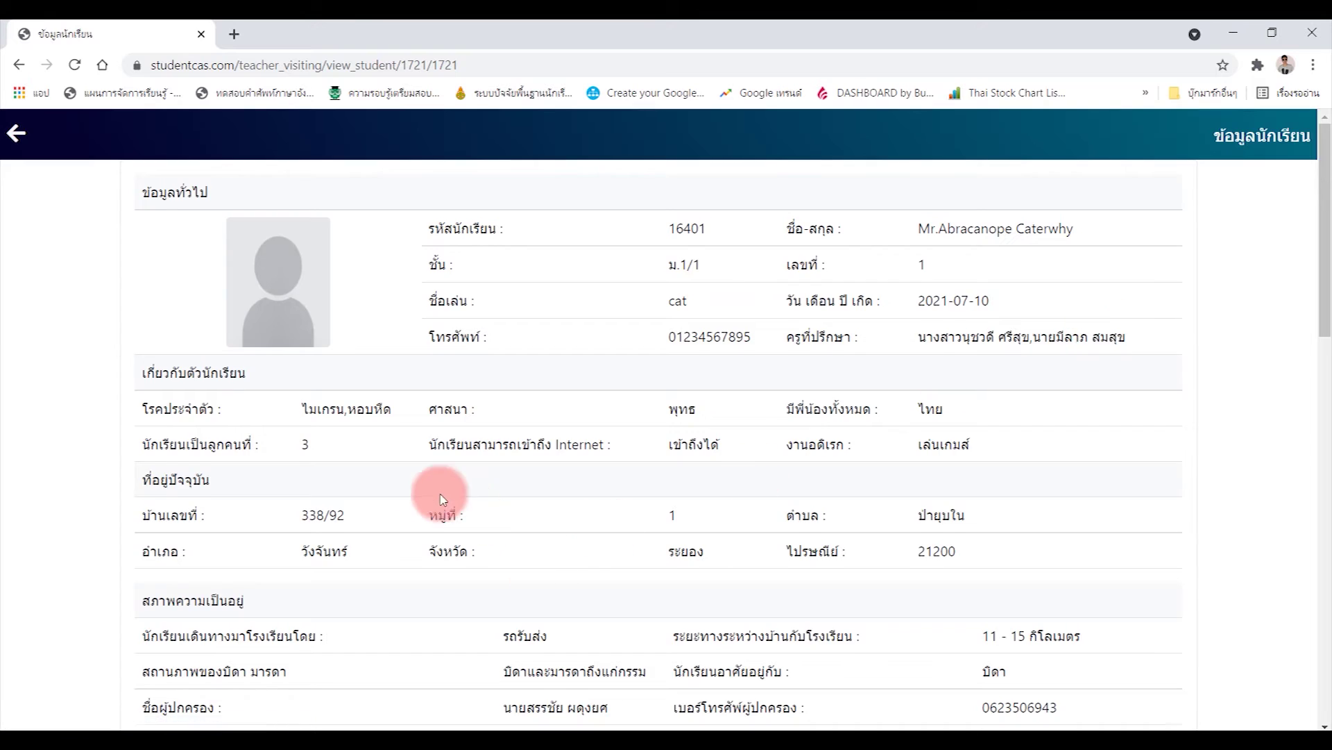
scroll(440, 494, down, 7)
scroll(411, 458, down, 5)
scroll(683, 512, down, 5)
scroll(721, 508, down, 1)
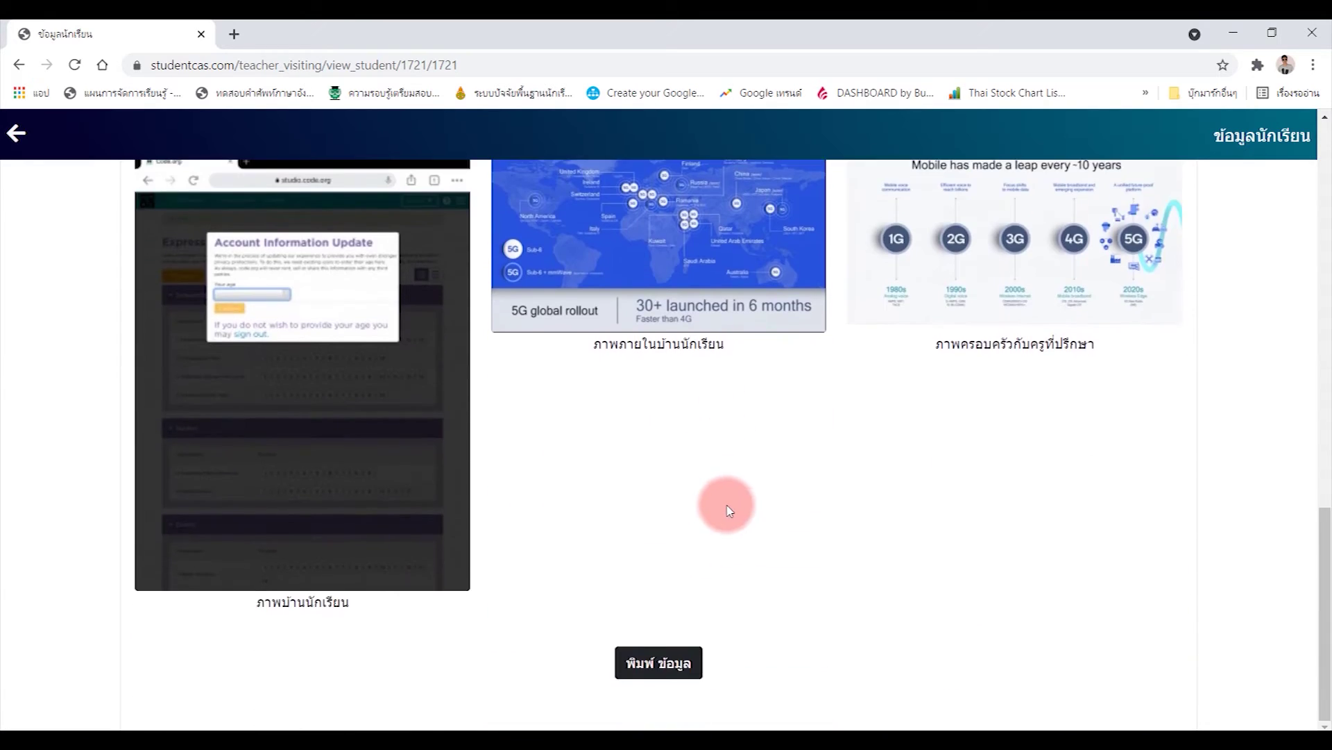
scroll(666, 507, up, 7)
scroll(619, 511, down, 6)
scroll(694, 493, down, 1)
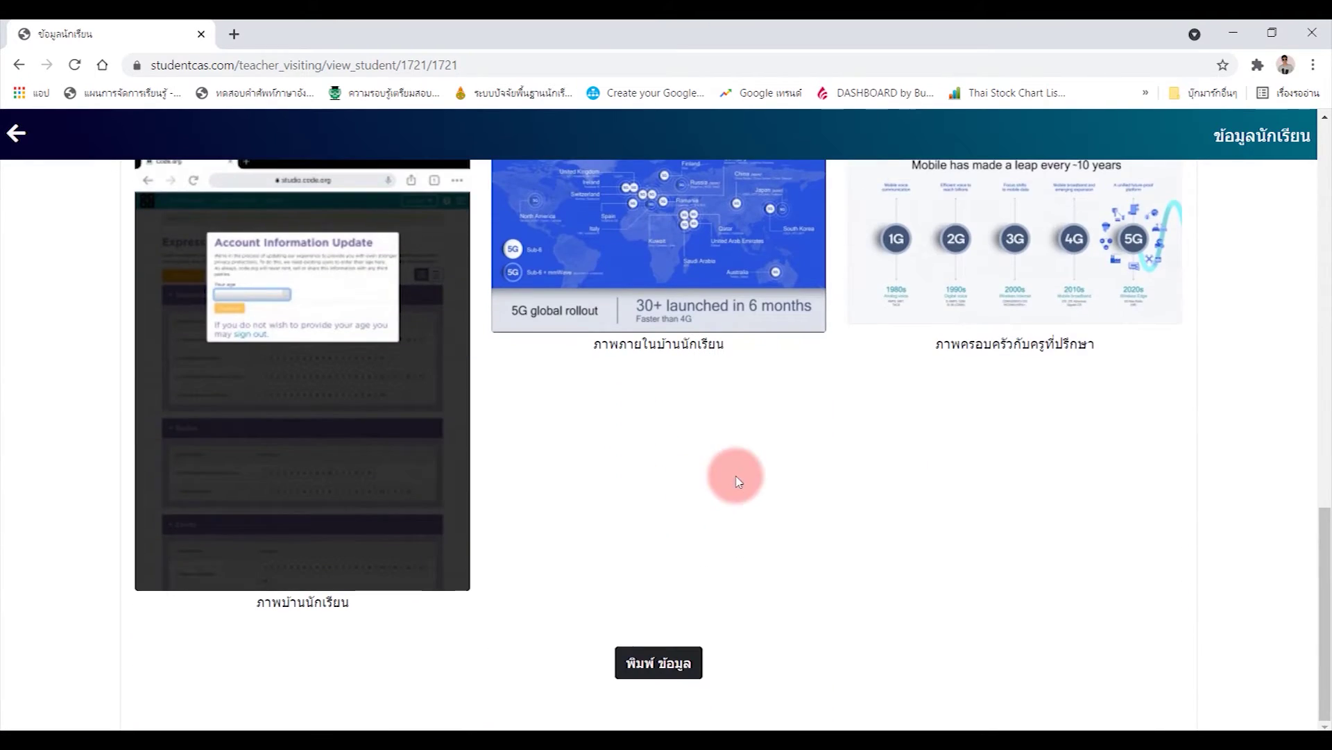
scroll(416, 459, up, 3)
scroll(750, 474, down, 3)
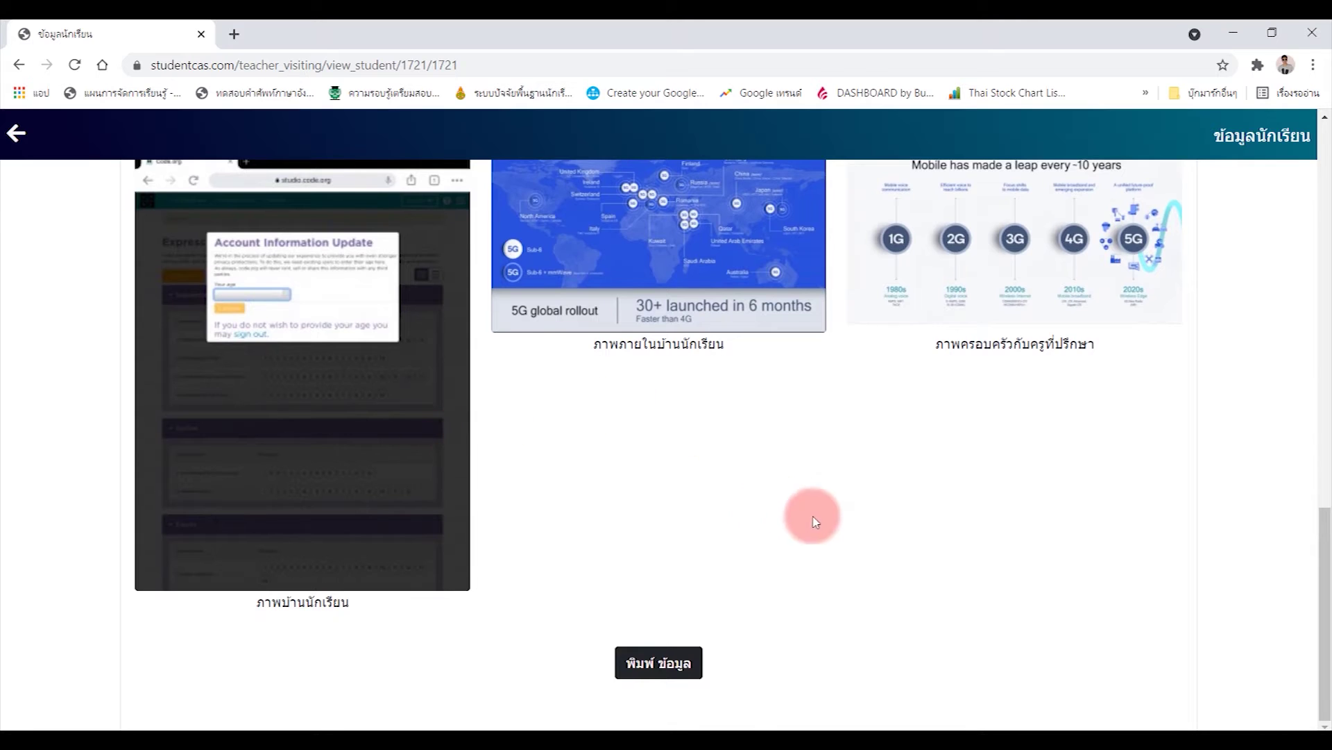
click(673, 672)
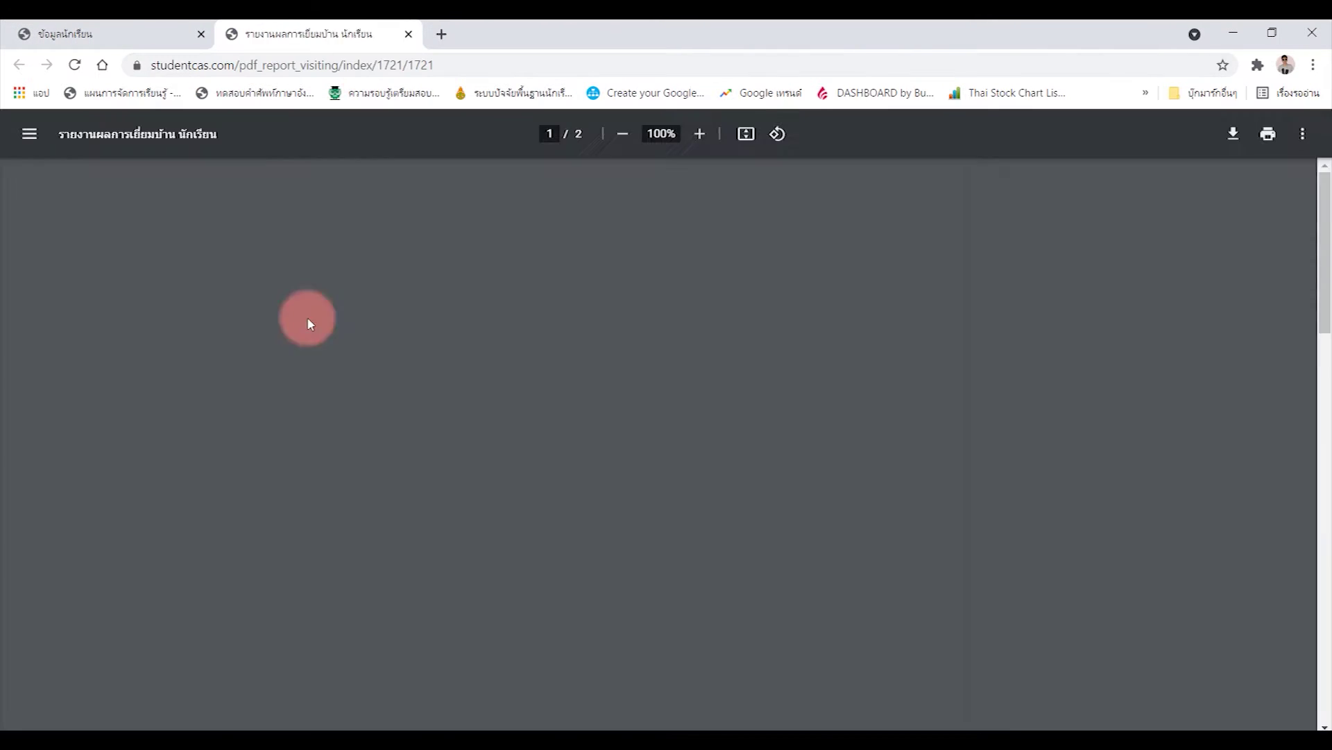
scroll(676, 402, down, 8)
scroll(672, 347, down, 10)
scroll(555, 326, down, 2)
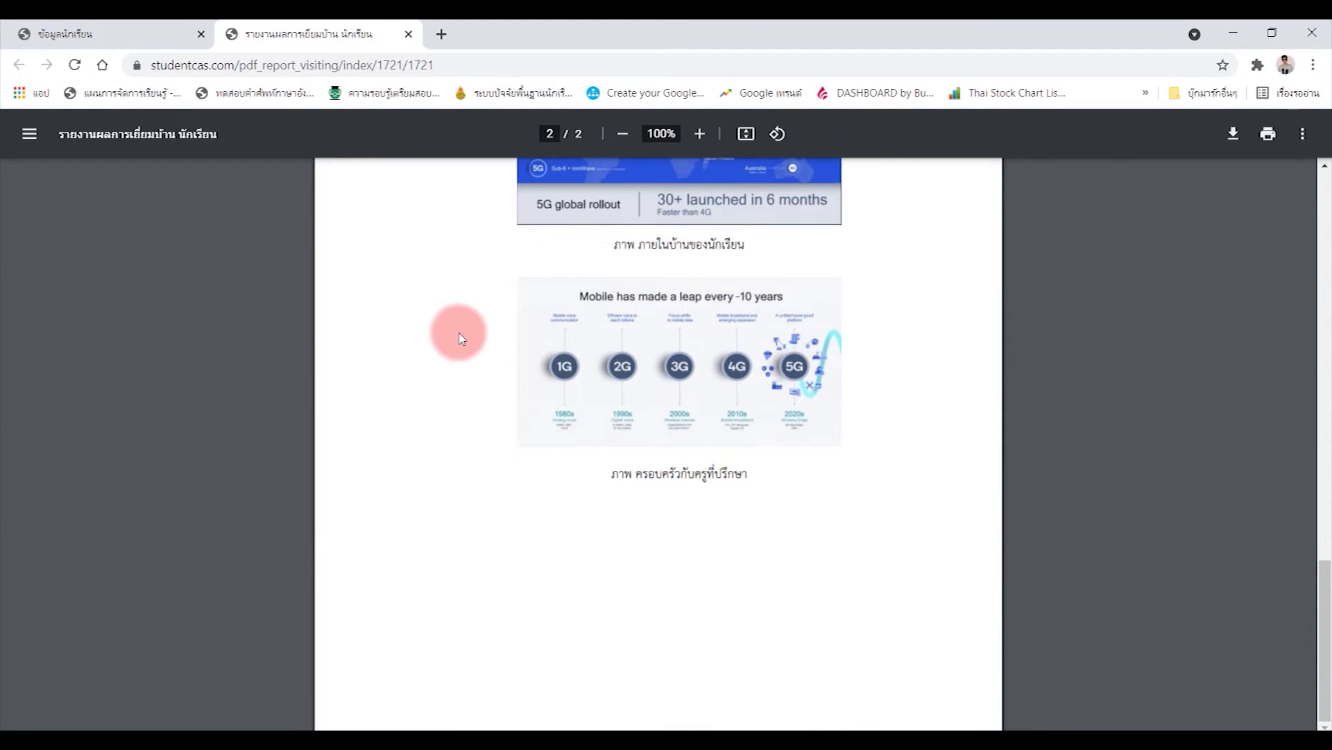
click(409, 34)
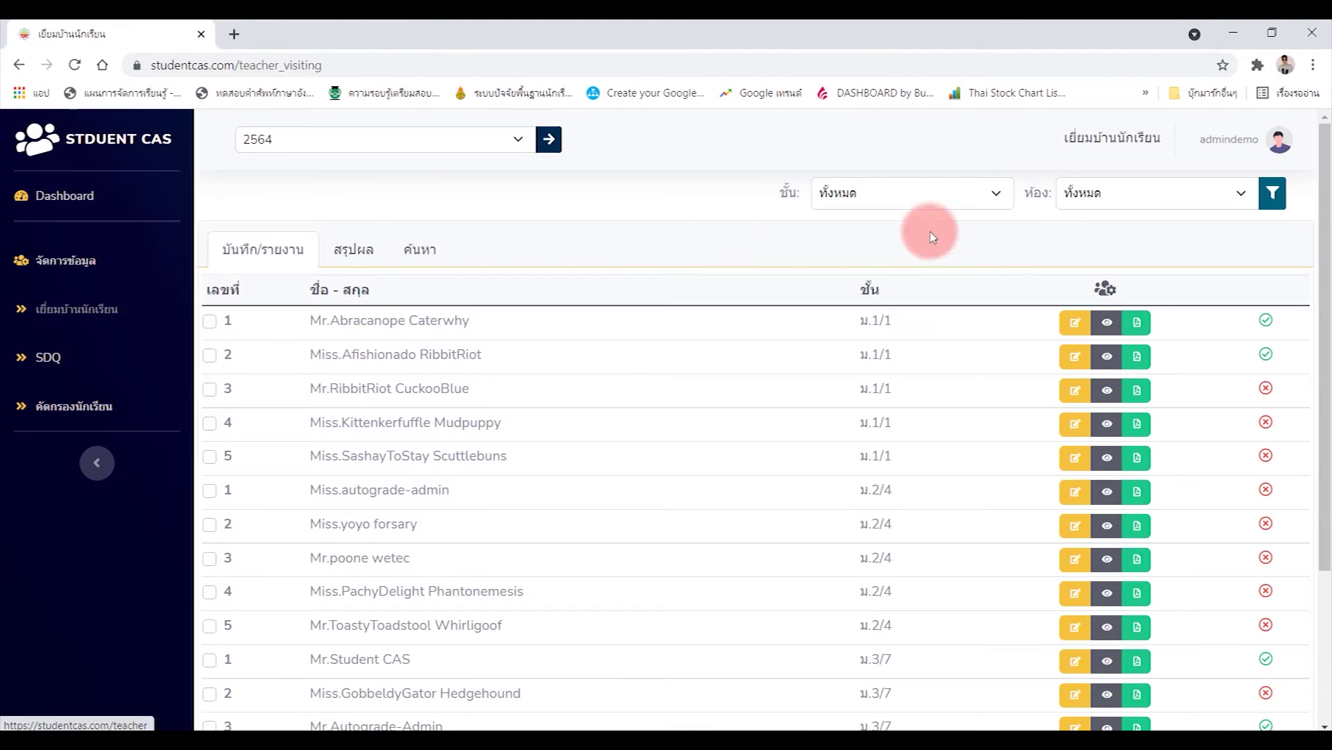
click(1138, 323)
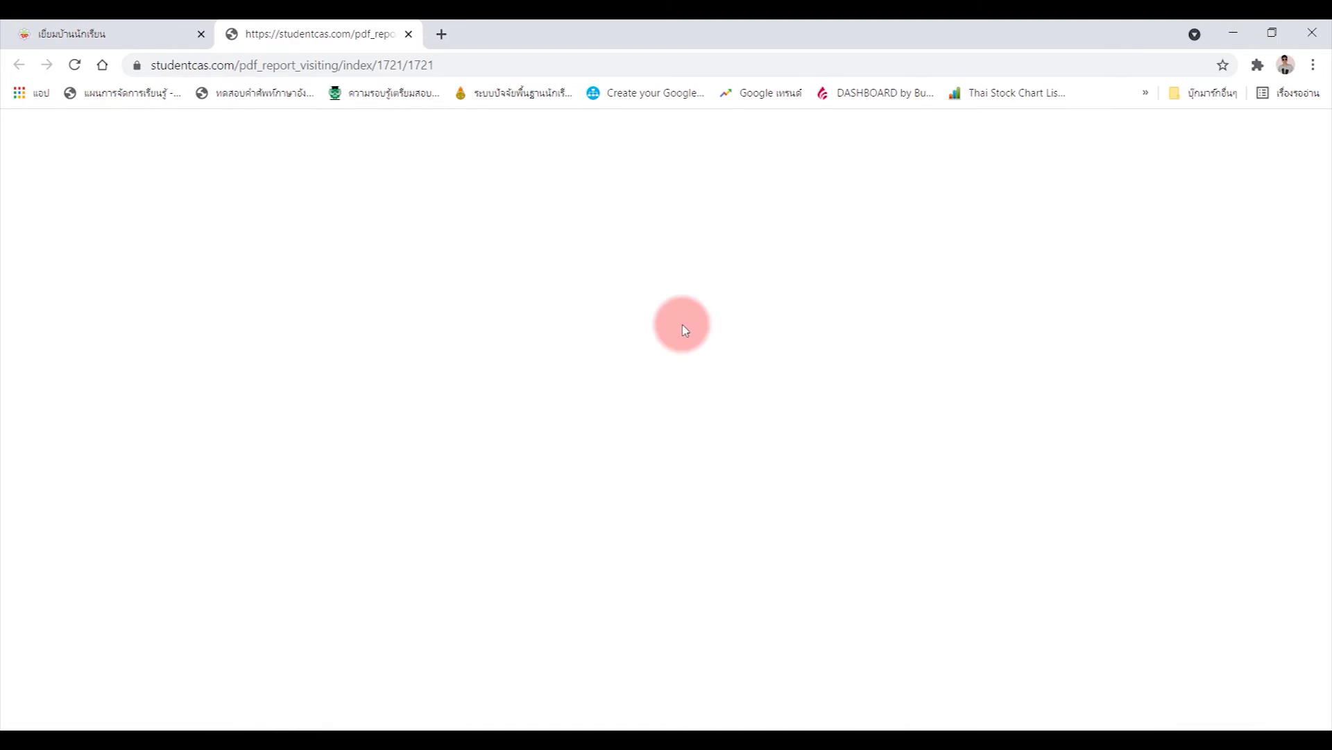
Close the PDF preview and tick students 1 and 2 for printing
scroll(535, 338, down, 9)
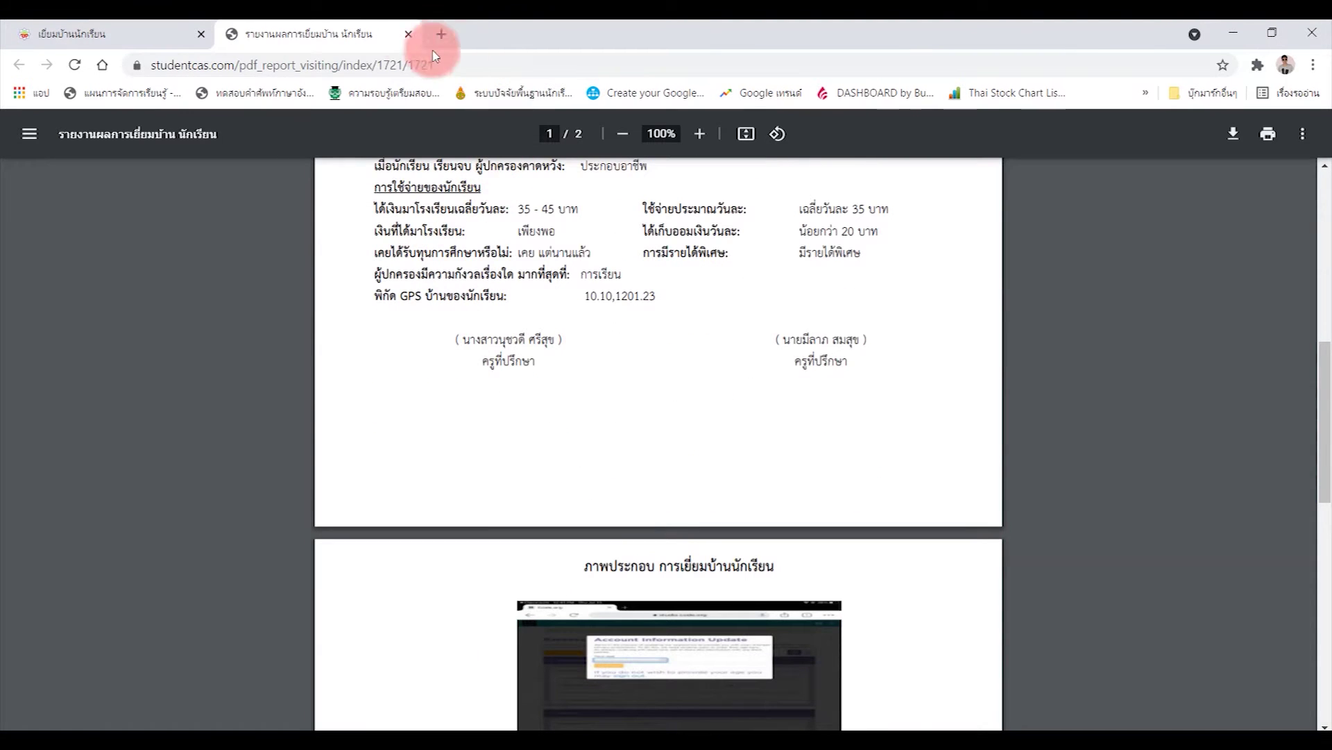
click(409, 34)
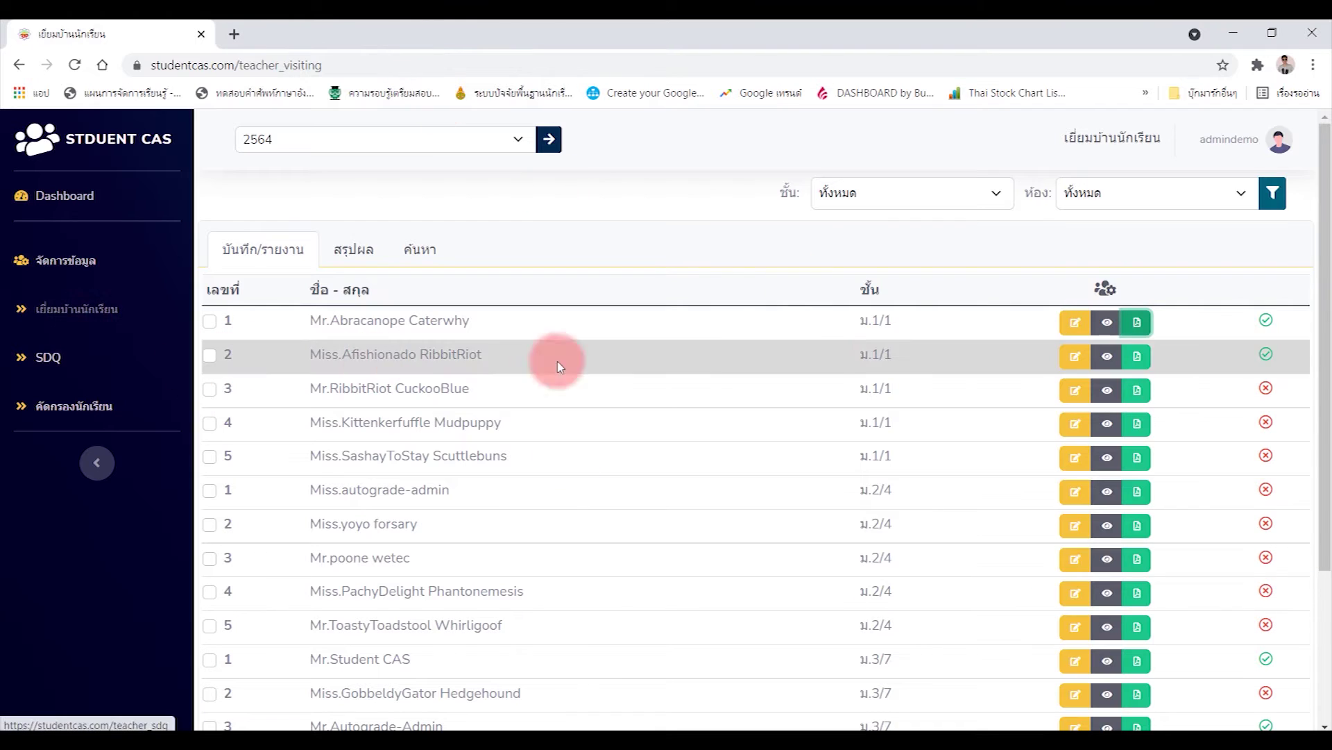
click(211, 322)
scroll(381, 514, down, 3)
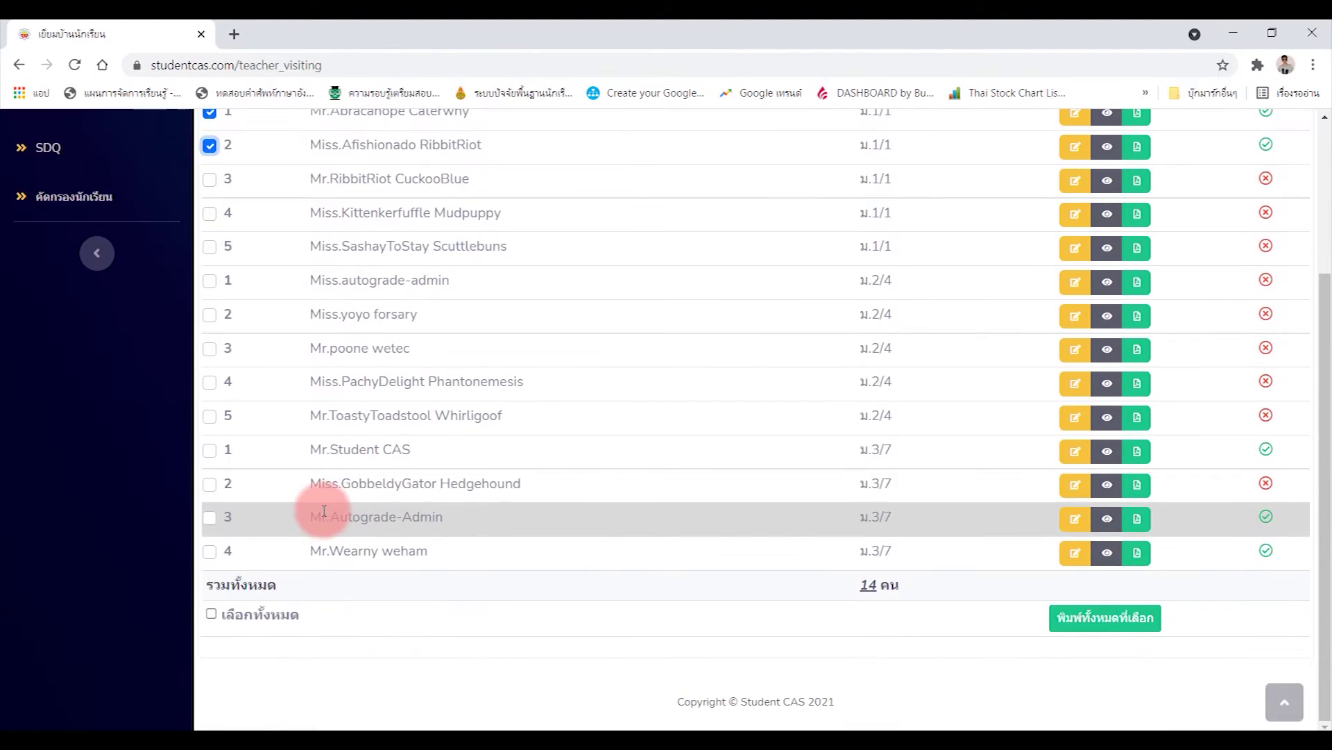
click(211, 614)
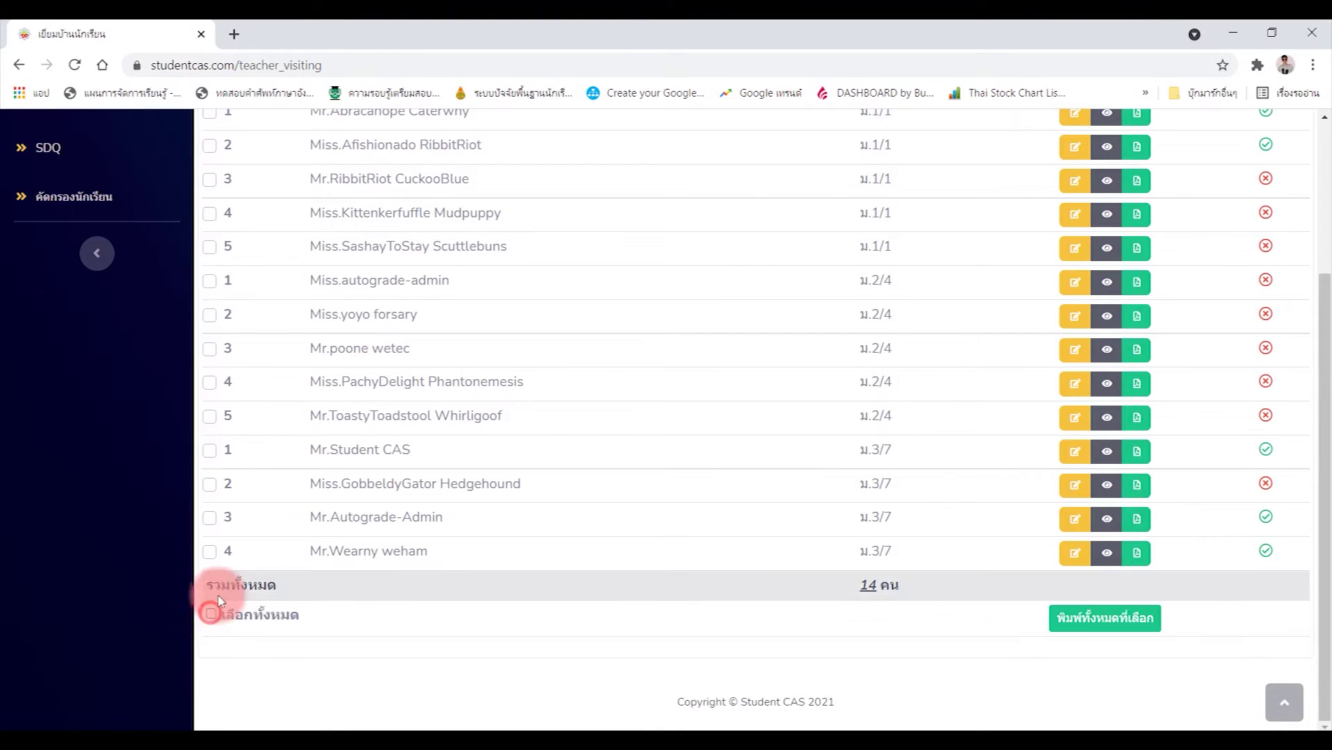
scroll(235, 486, up, 3)
click(209, 354)
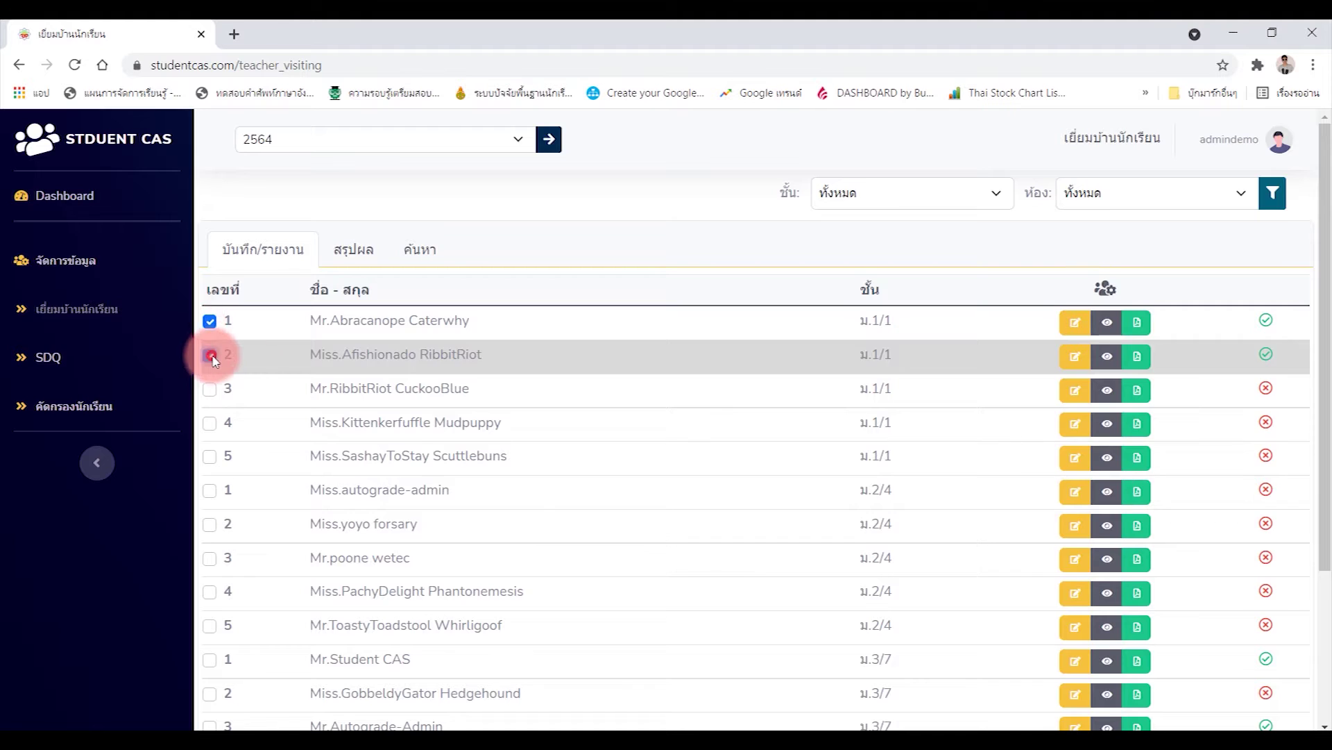
scroll(618, 476, down, 3)
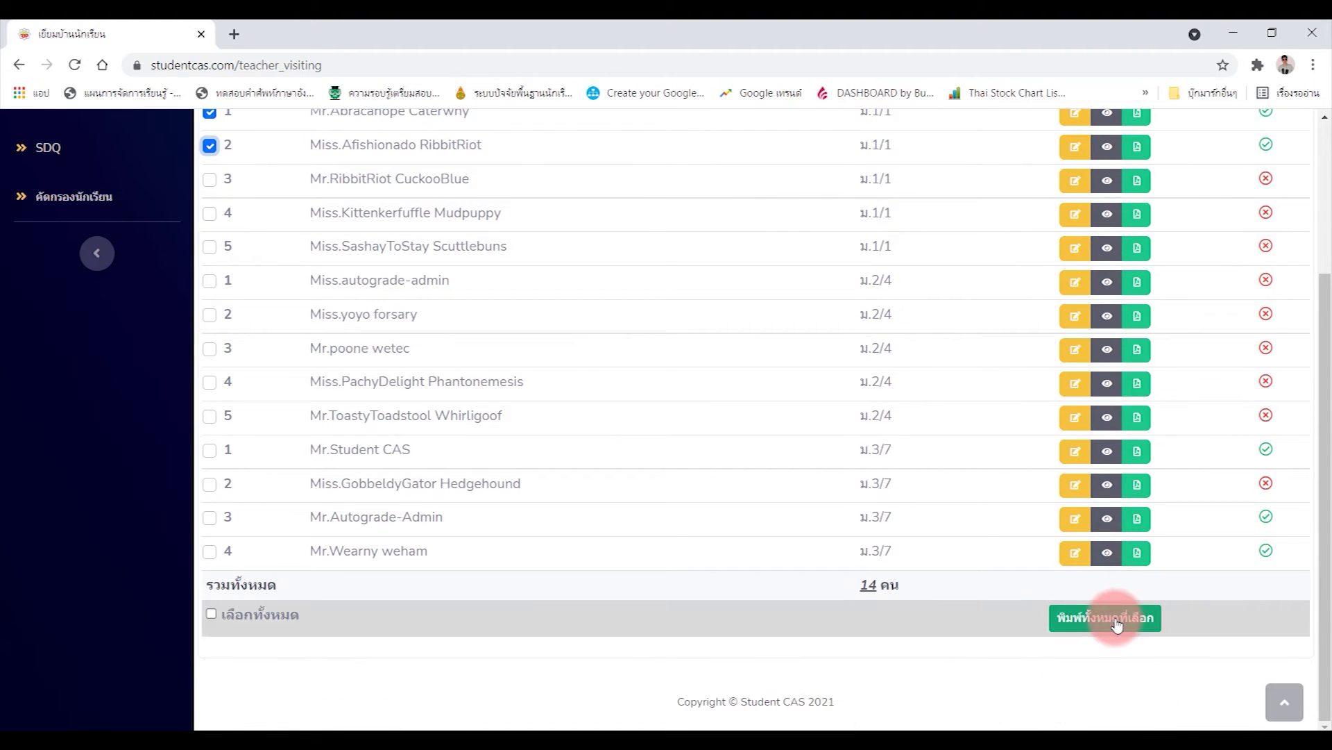
Print one combined PDF with พิมพ์ทั้งหมดที่เลือก, scroll through it, then close it
click(1118, 620)
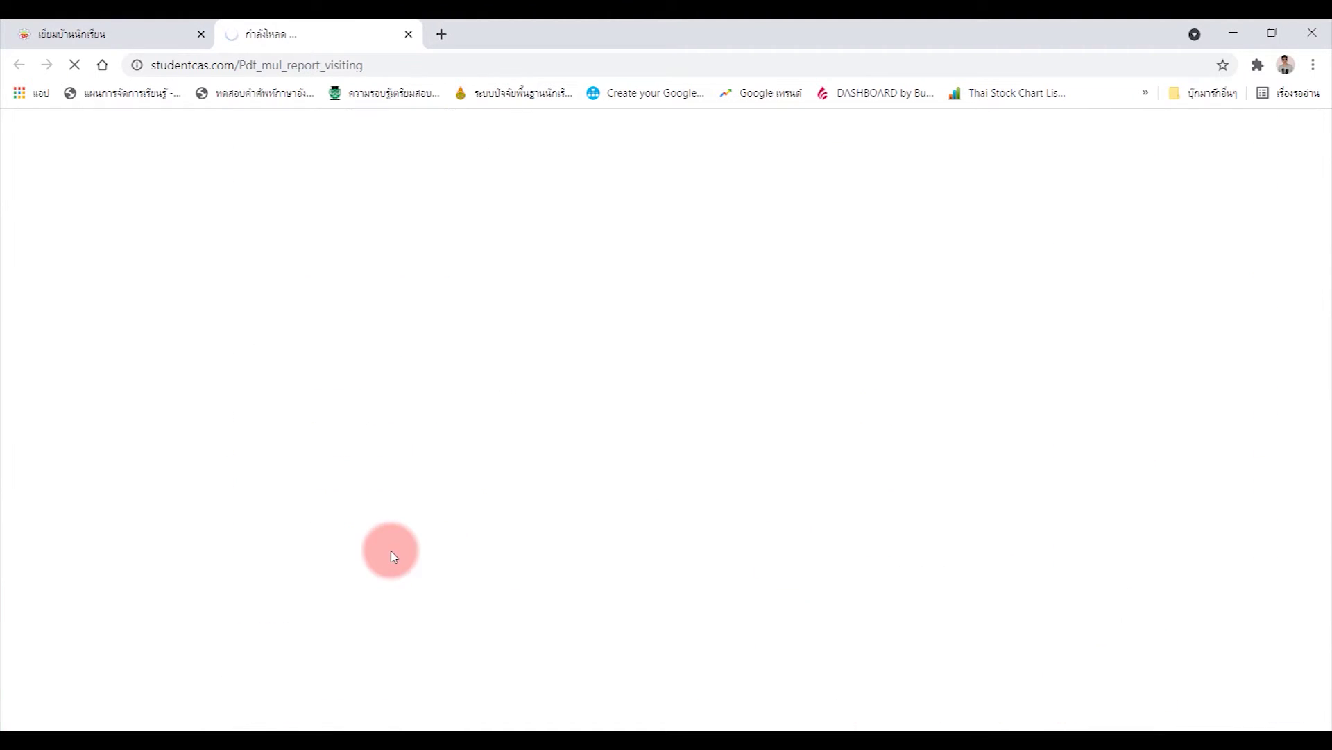
scroll(833, 477, down, 5)
scroll(832, 478, down, 4)
scroll(592, 494, down, 10)
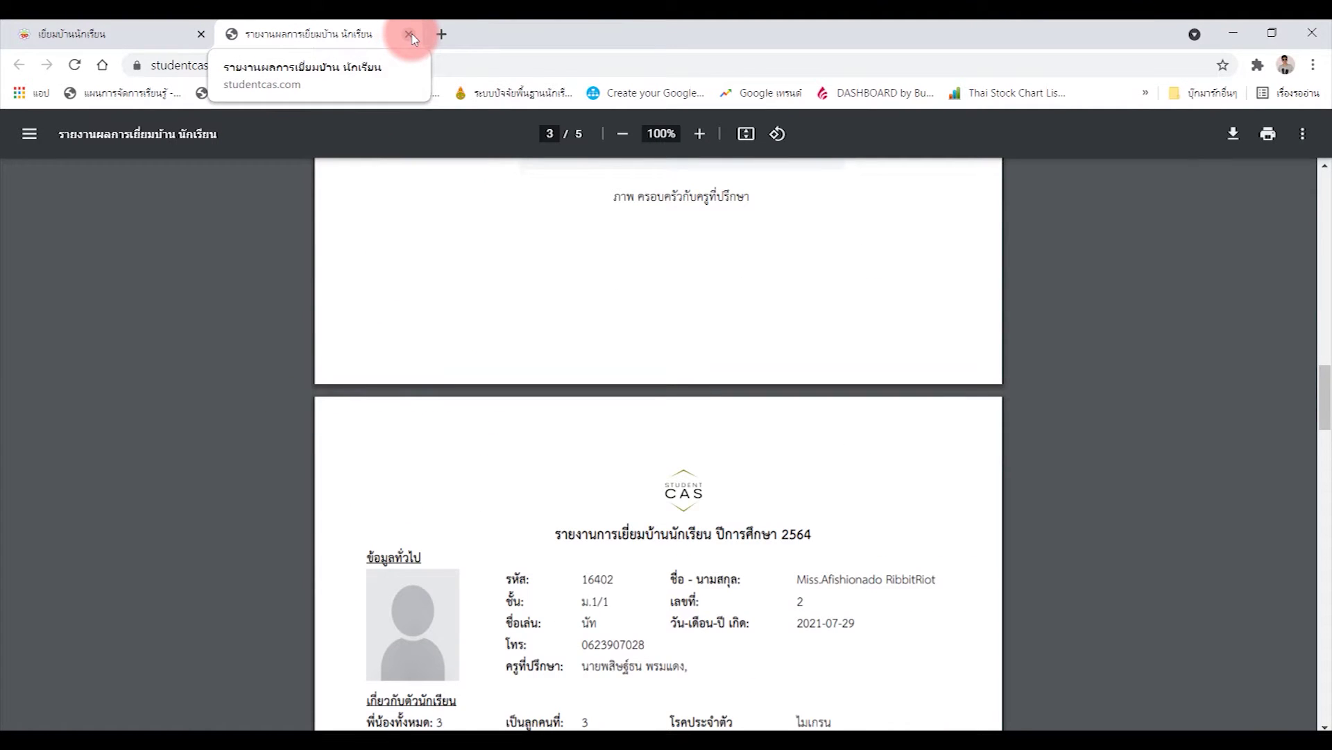
click(409, 34)
Leave the student edit form via the back arrow and open the home-visit summary report
scroll(790, 530, up, 3)
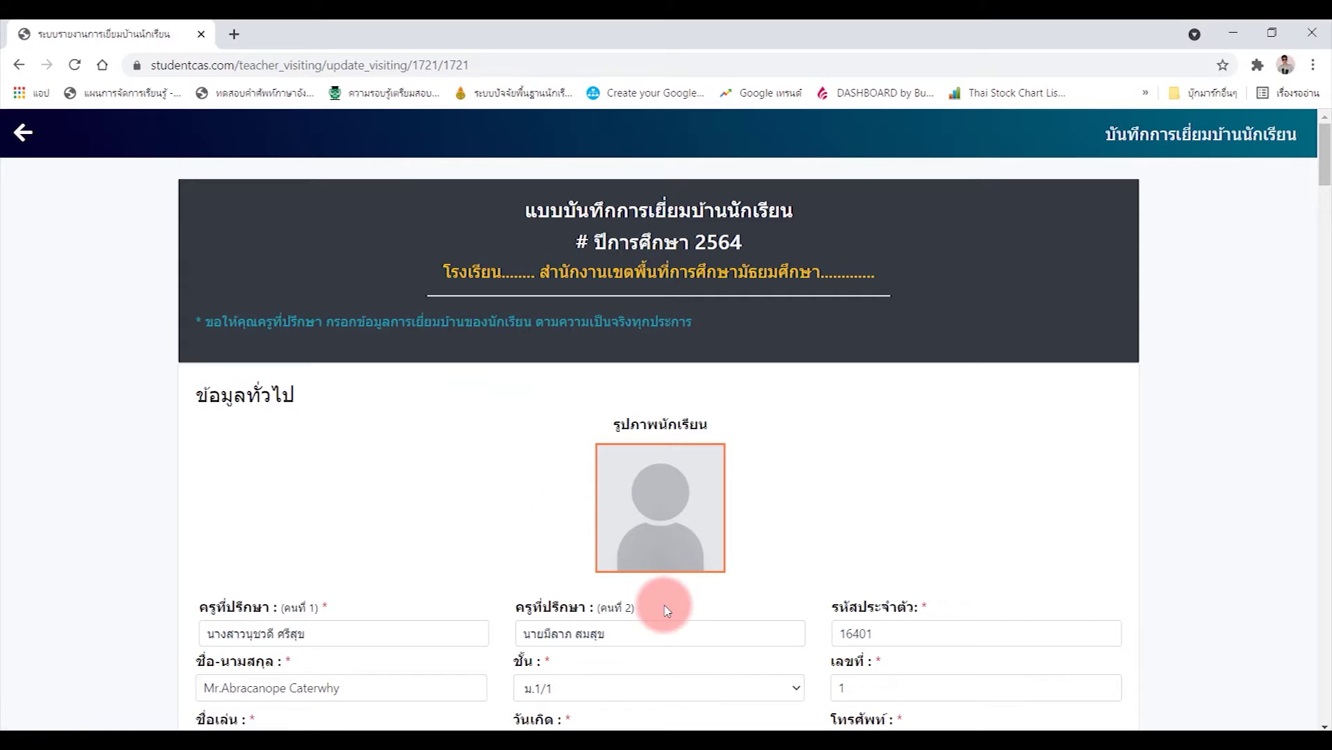
scroll(555, 520, down, 5)
click(25, 135)
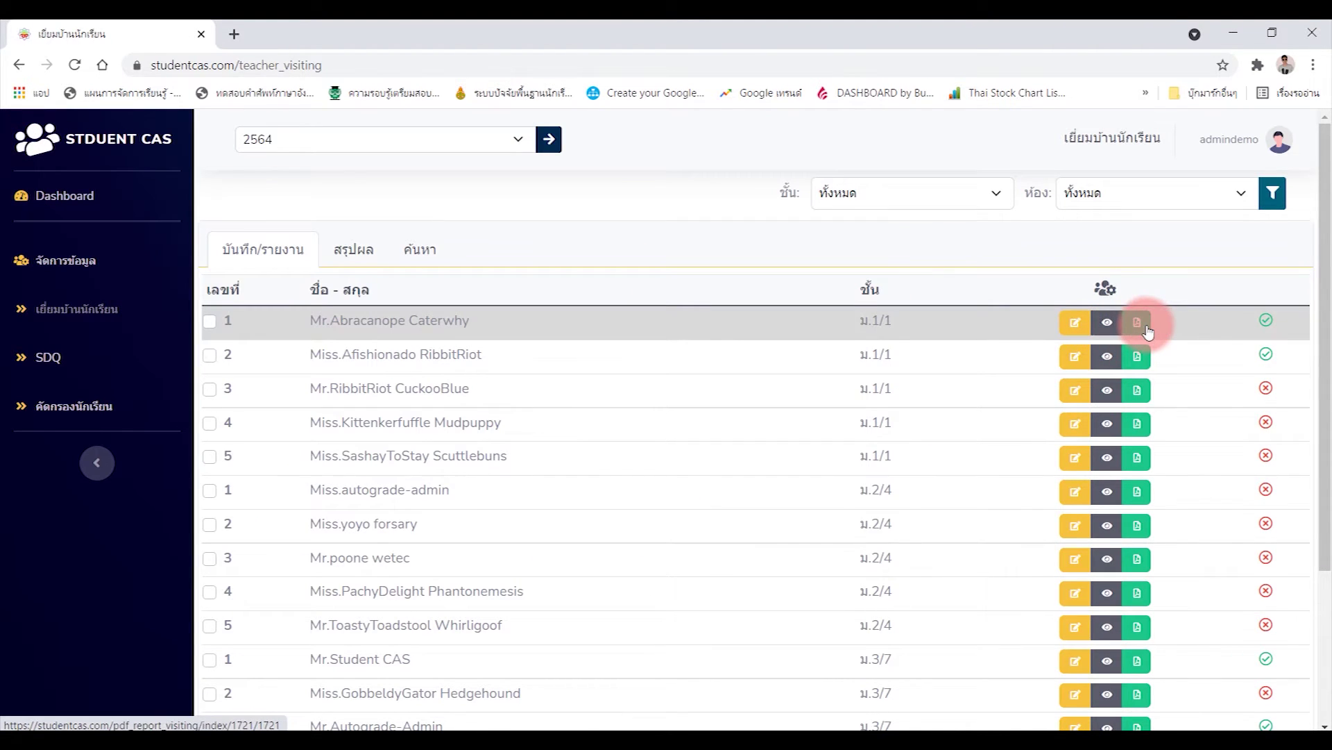
scroll(1055, 610, down, 3)
scroll(425, 476, up, 2)
scroll(499, 416, up, 1)
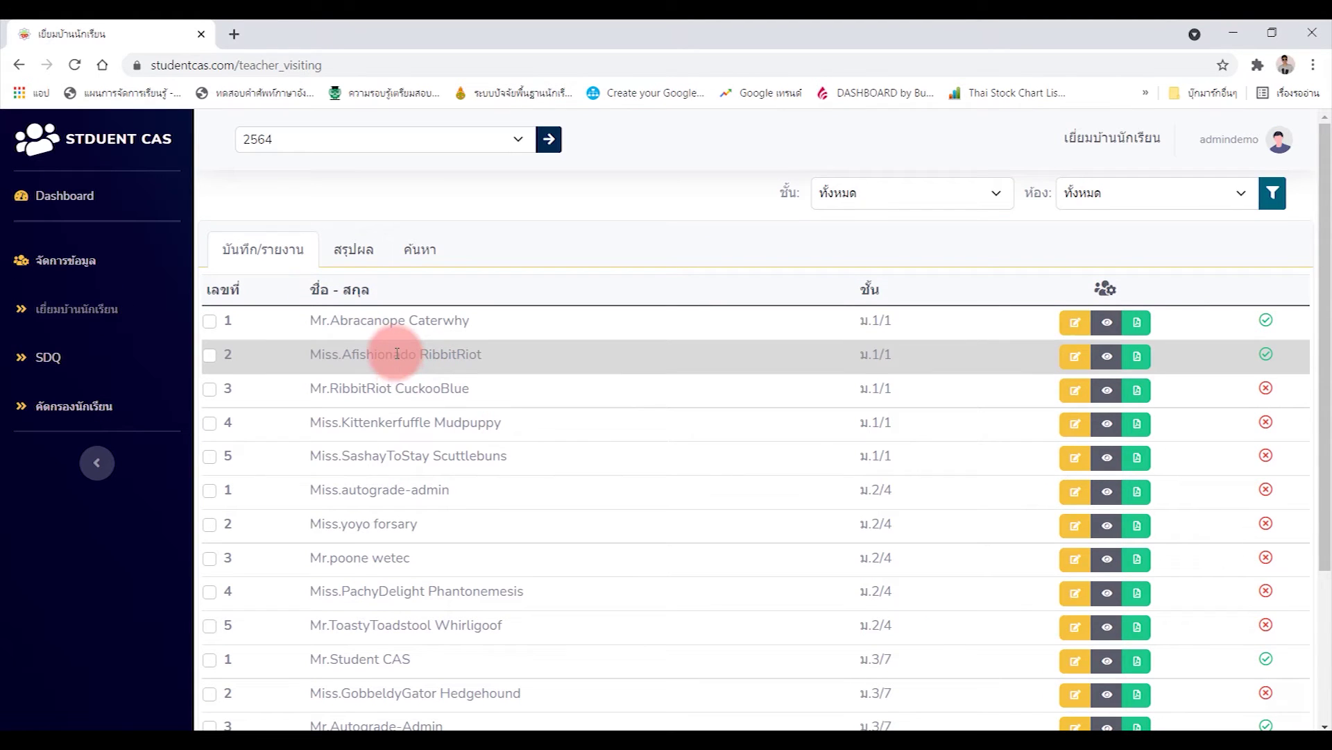
click(348, 251)
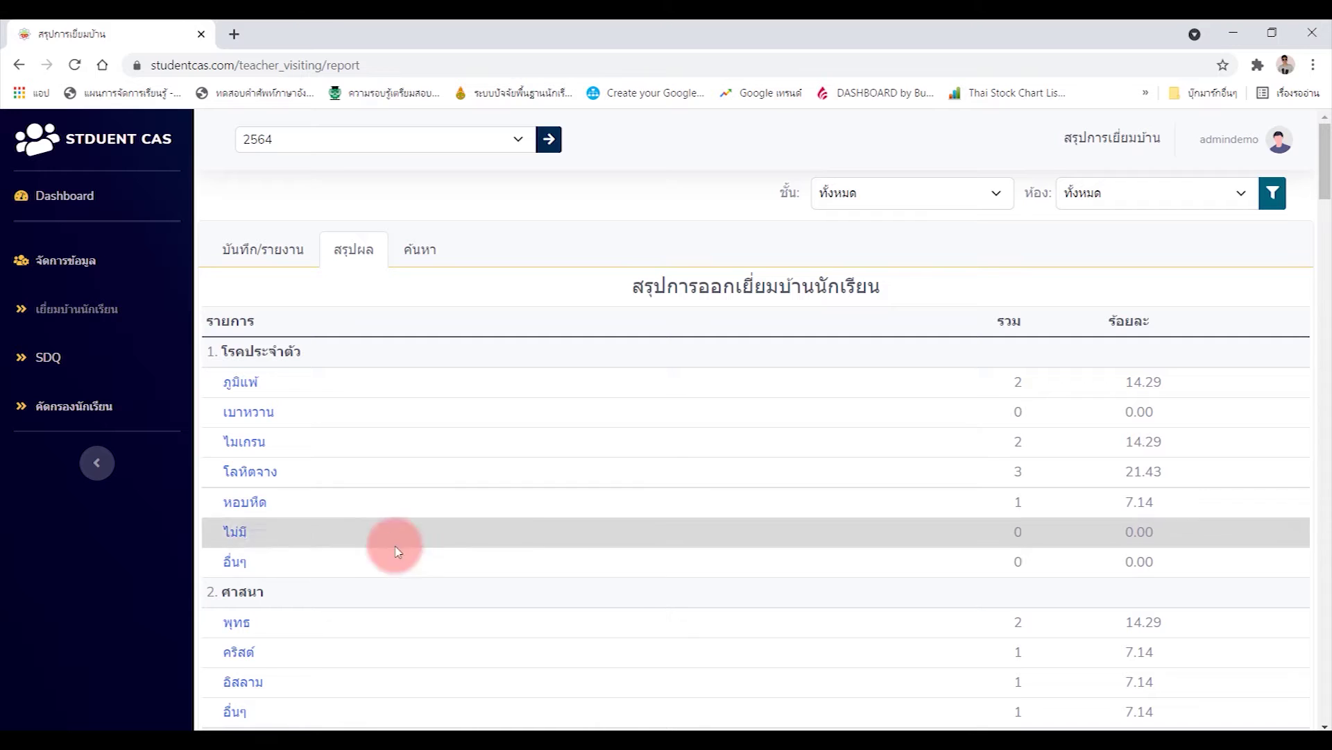
Review the summary and list the 3 students with โลหิตจาง (anaemia)
scroll(874, 526, down, 3)
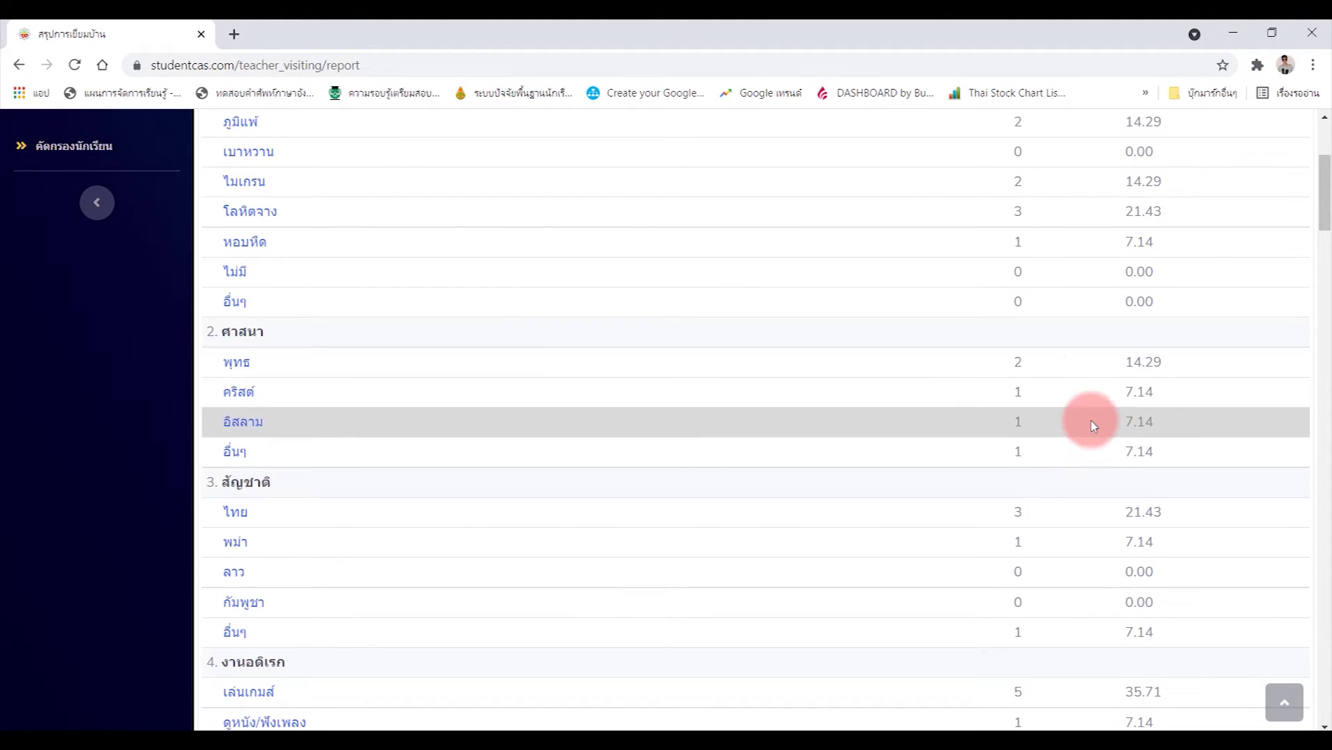
scroll(1146, 409, up, 3)
scroll(1145, 486, down, 6)
scroll(440, 604, down, 6)
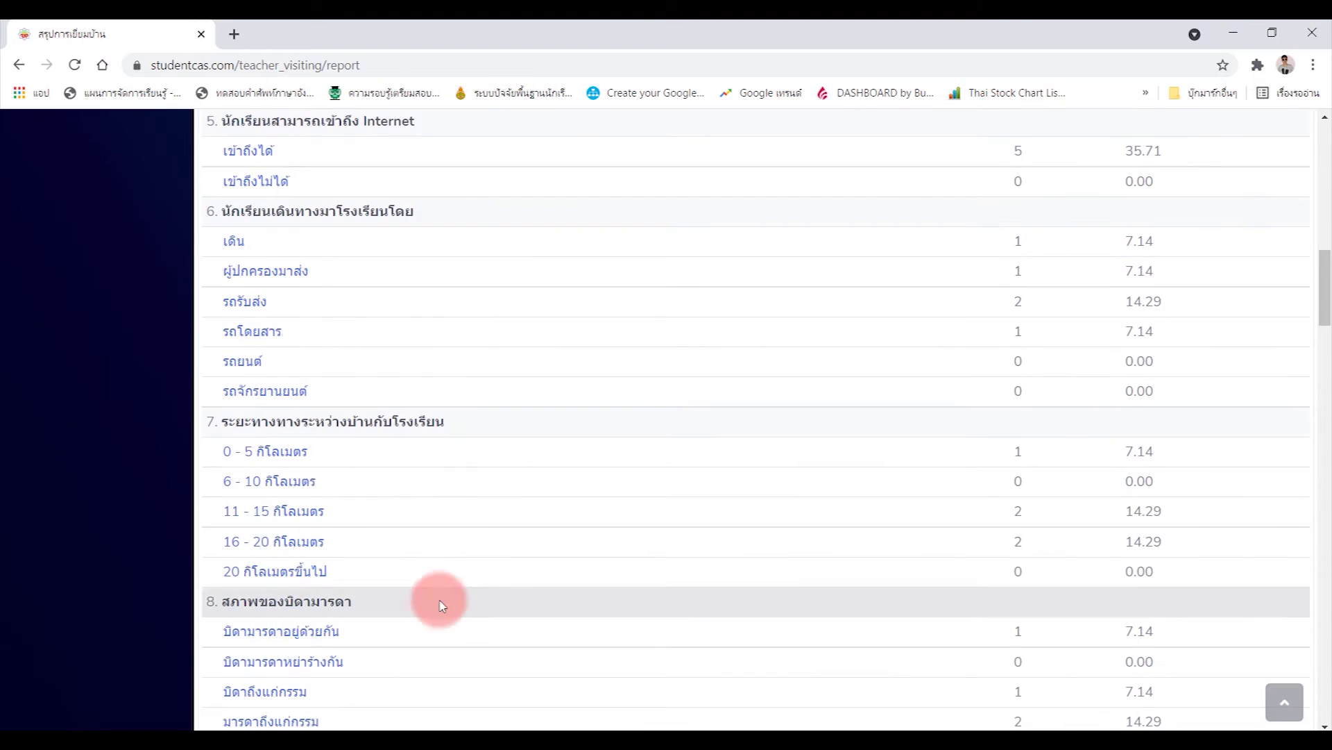
scroll(438, 541, up, 6)
scroll(434, 544, up, 4)
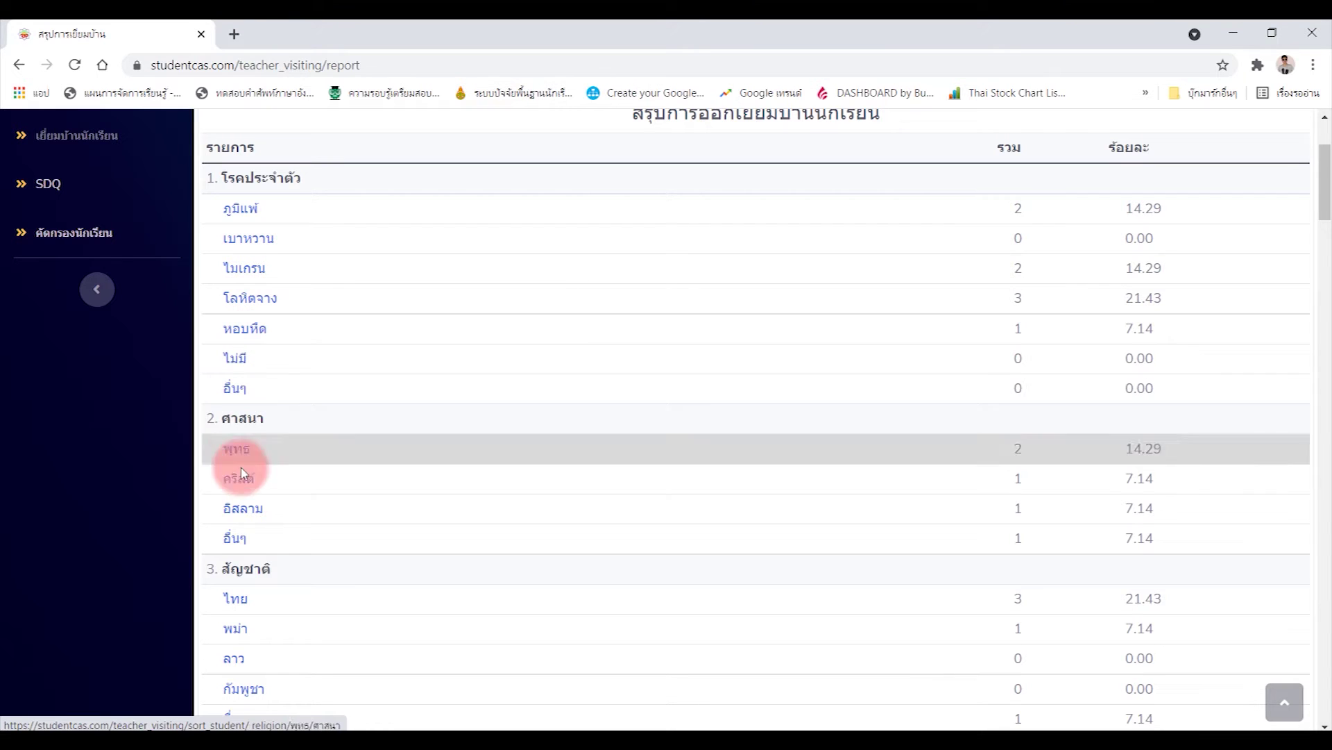
click(258, 313)
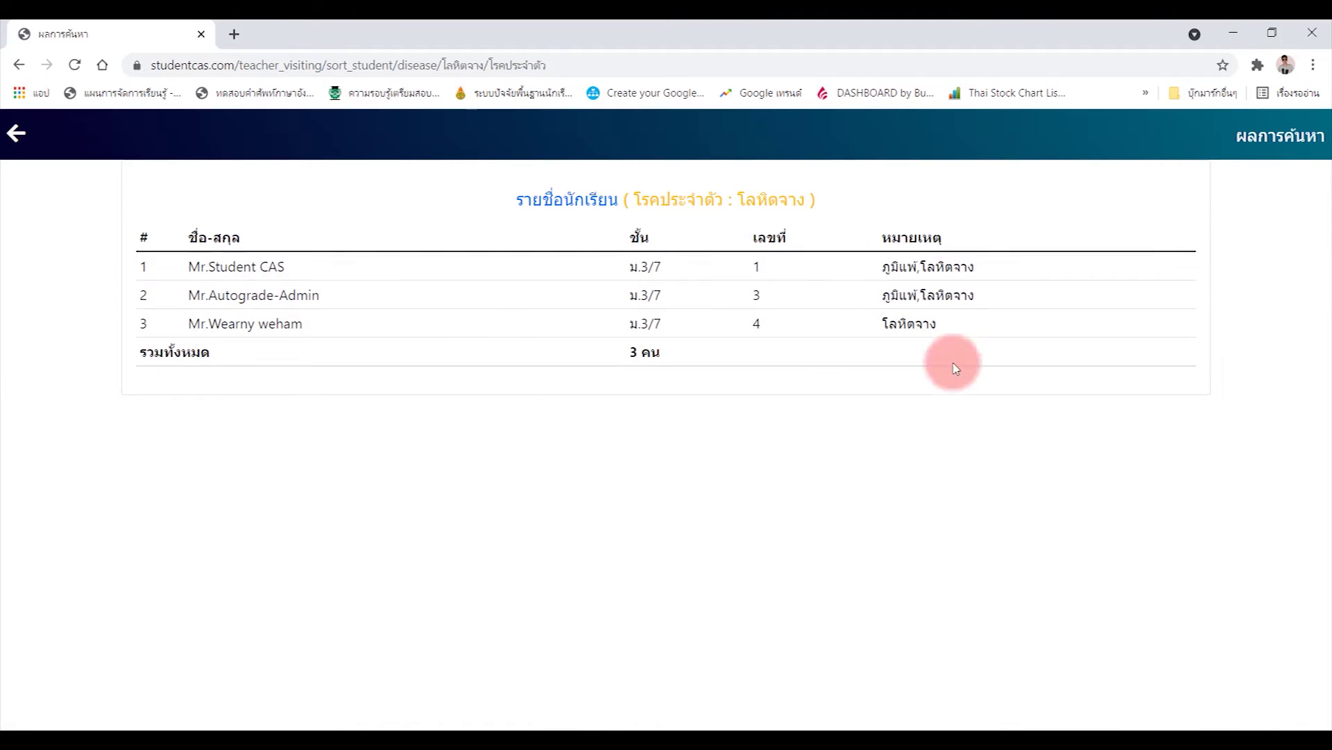
click(19, 144)
List the 5 students who can access the Internet, then return to the summary
scroll(386, 491, down, 5)
scroll(975, 396, down, 5)
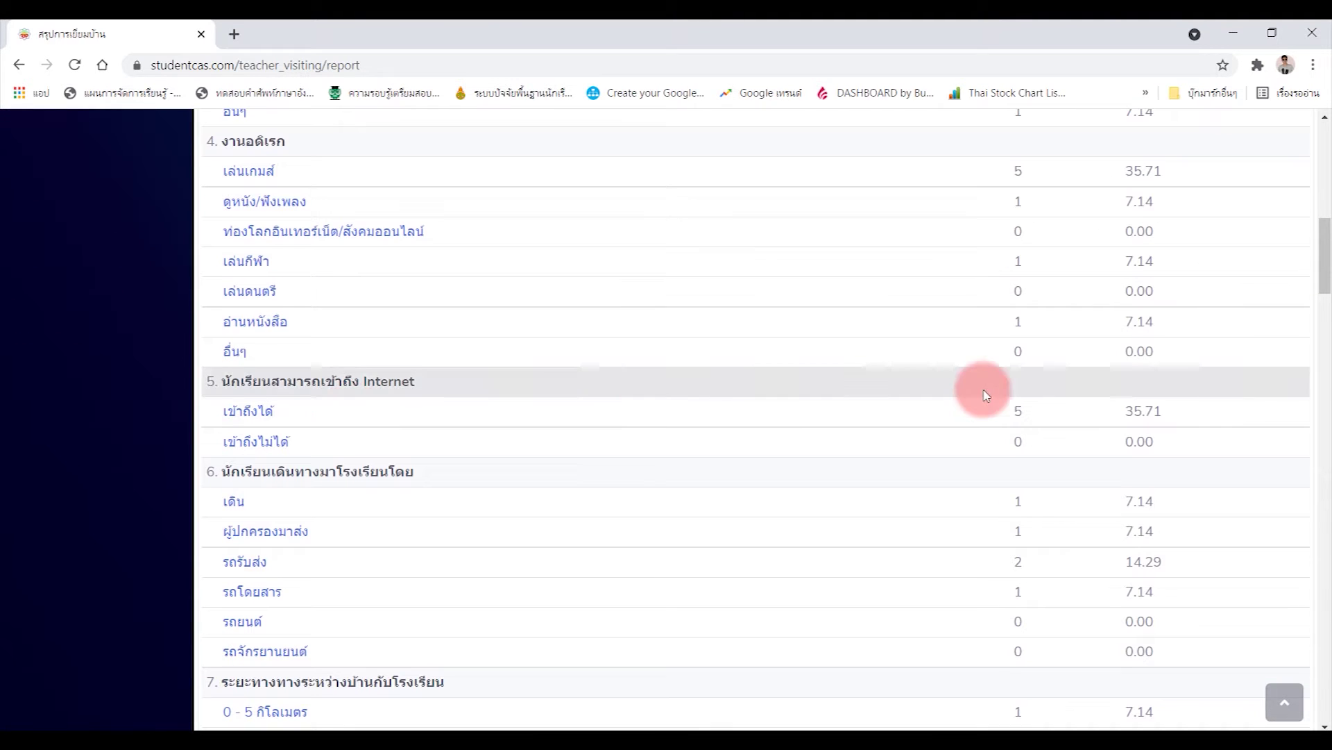
click(250, 415)
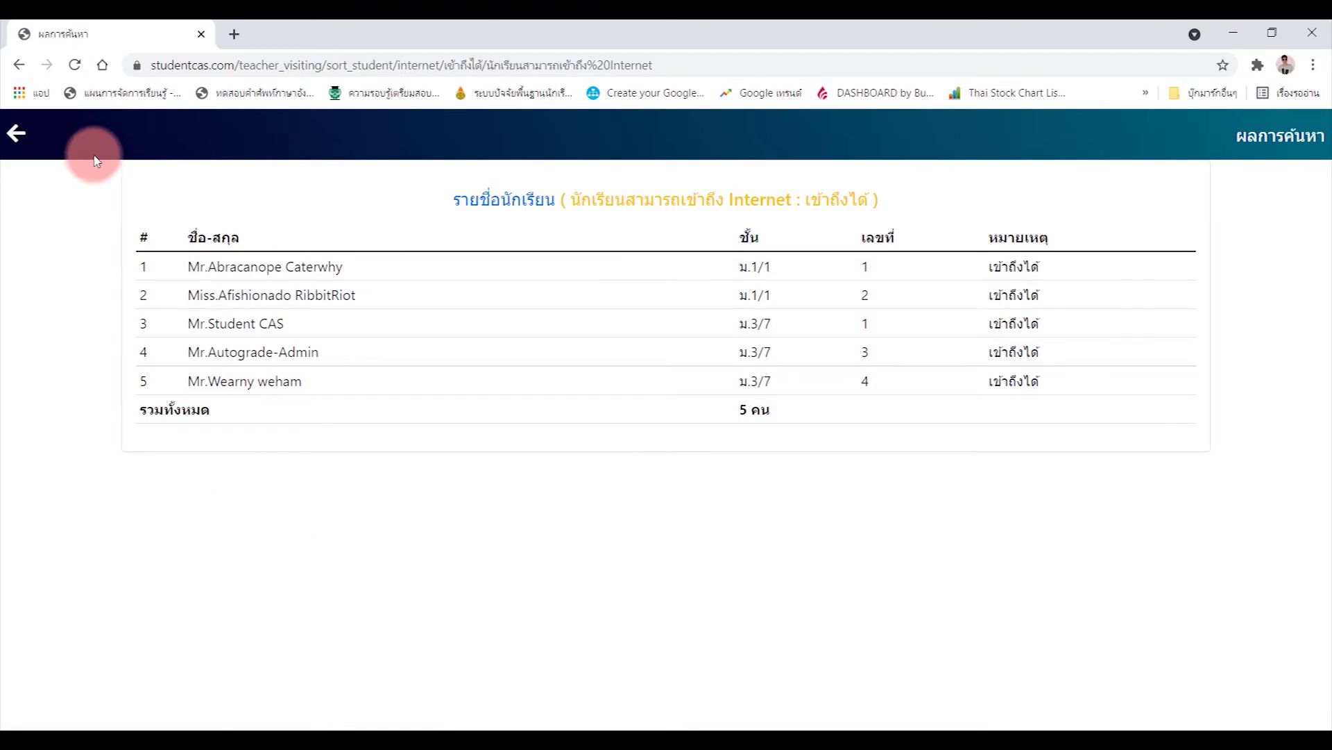
click(17, 144)
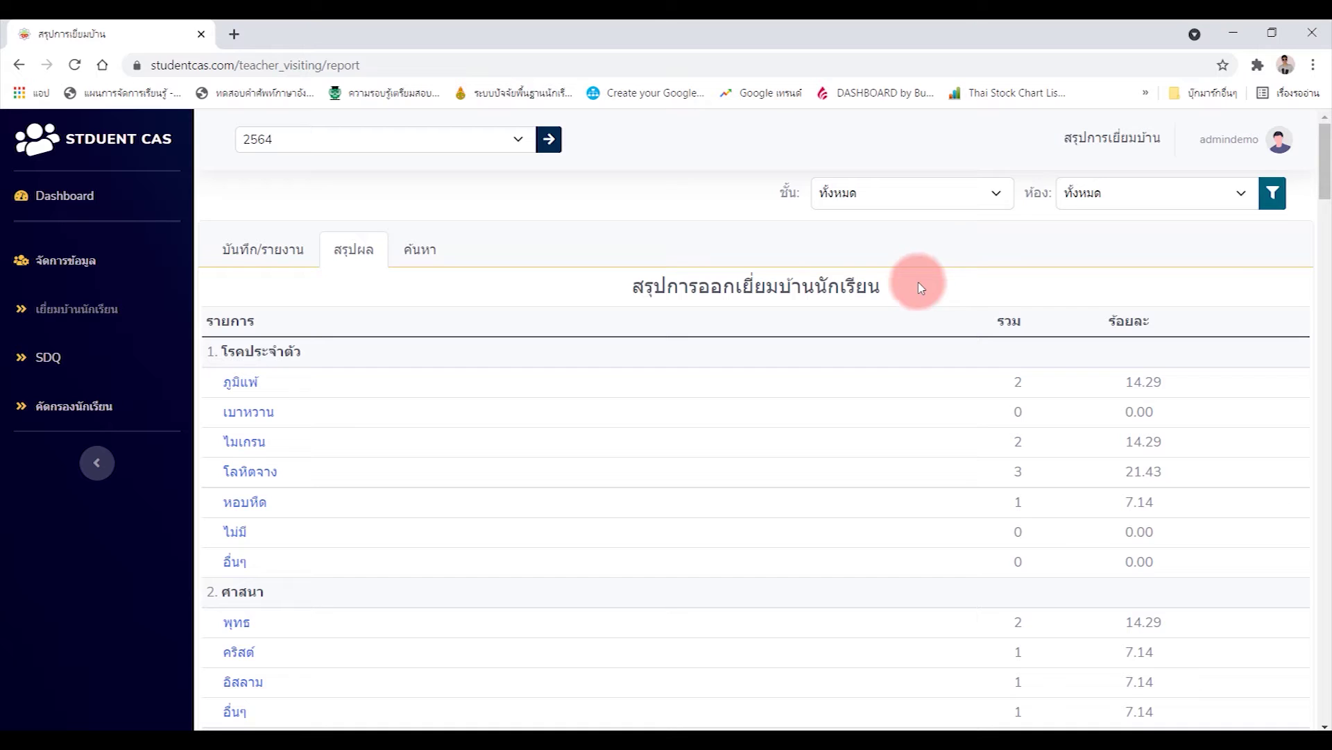
Filter the home-visit summary by grade ม.1, then by grade ม.2 room 1
click(913, 192)
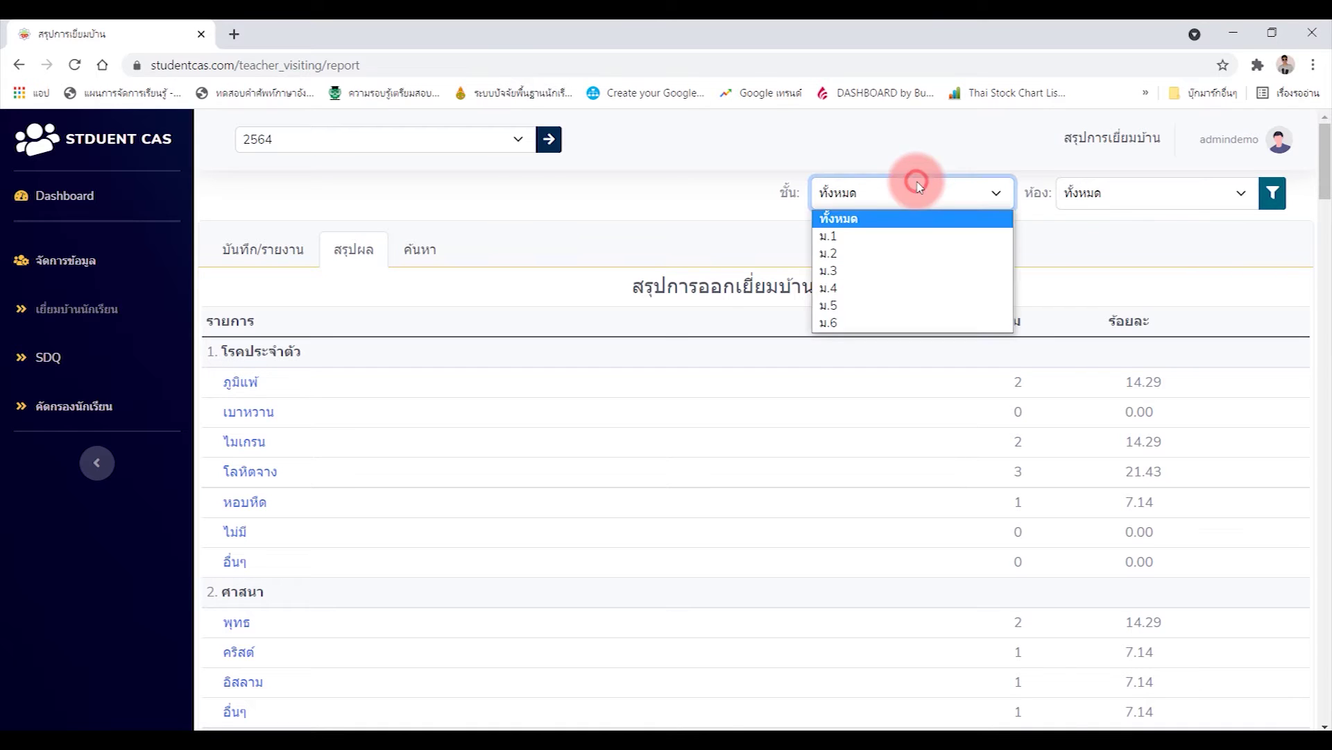
click(887, 238)
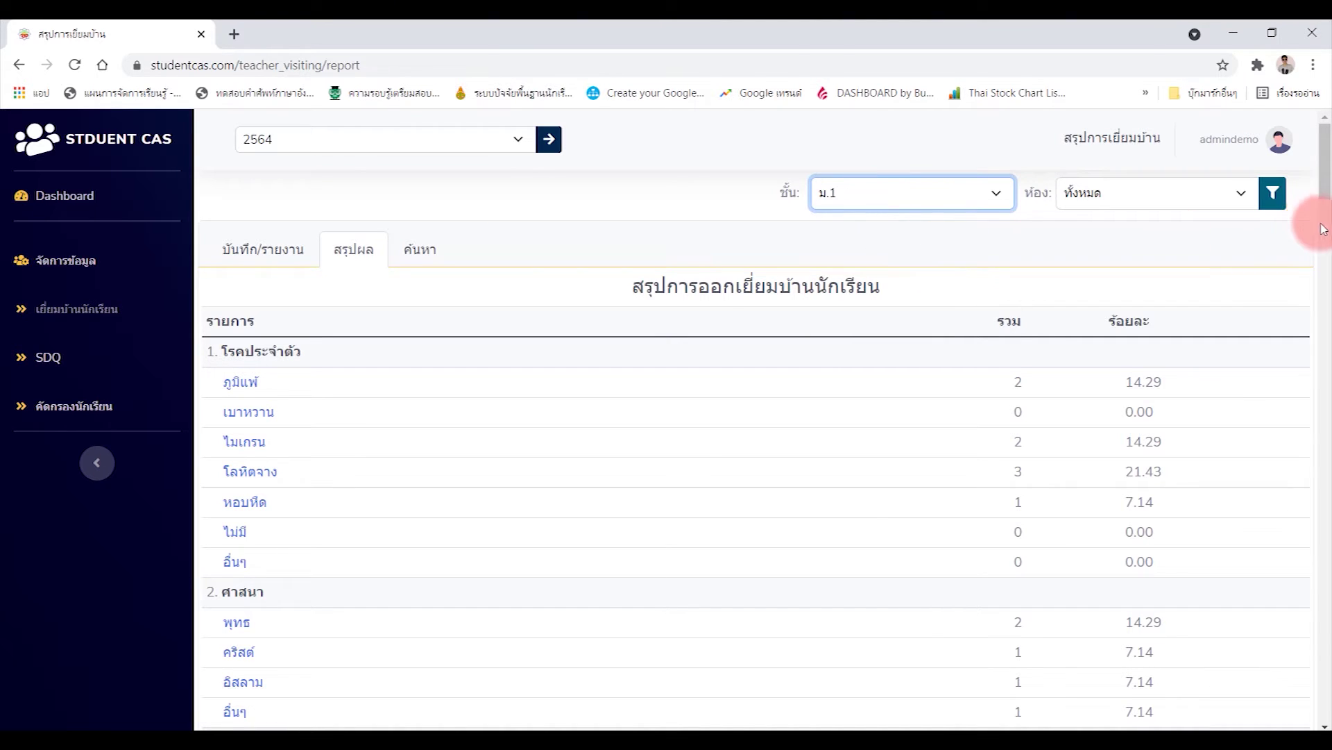
click(1277, 195)
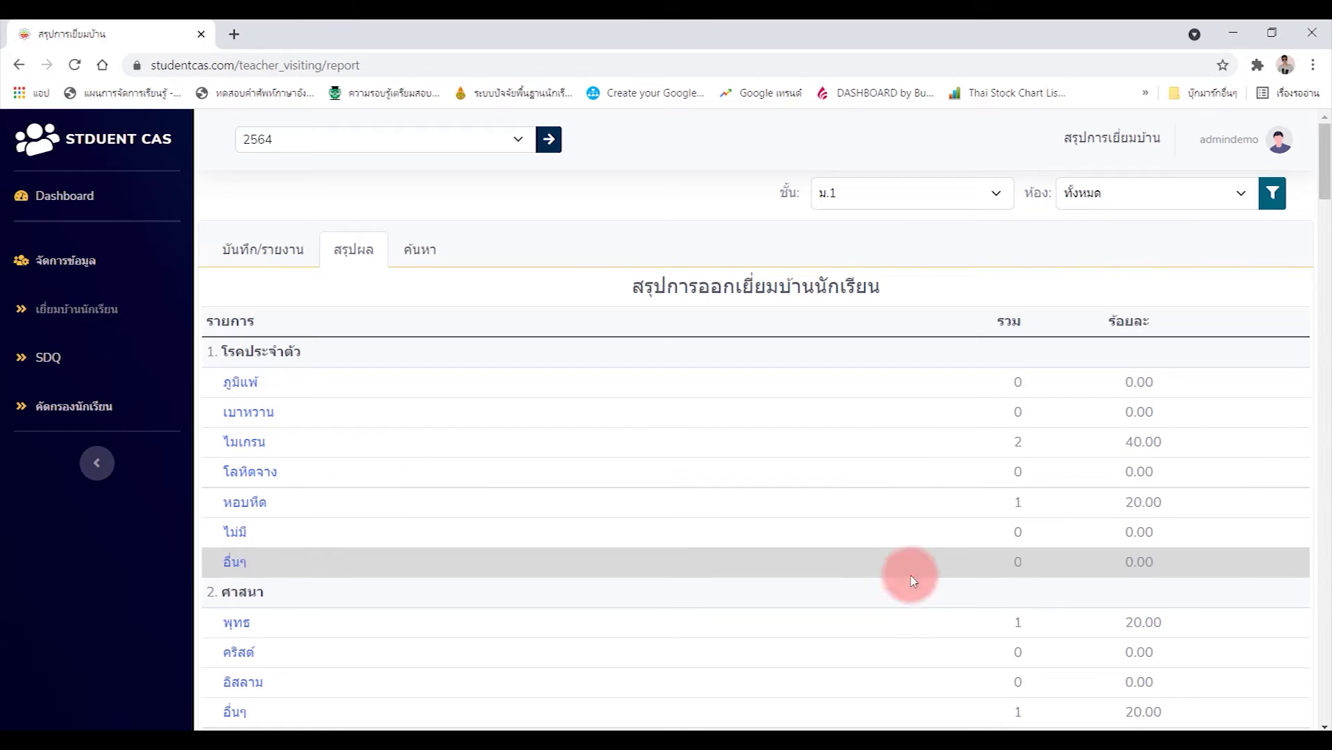
click(1095, 189)
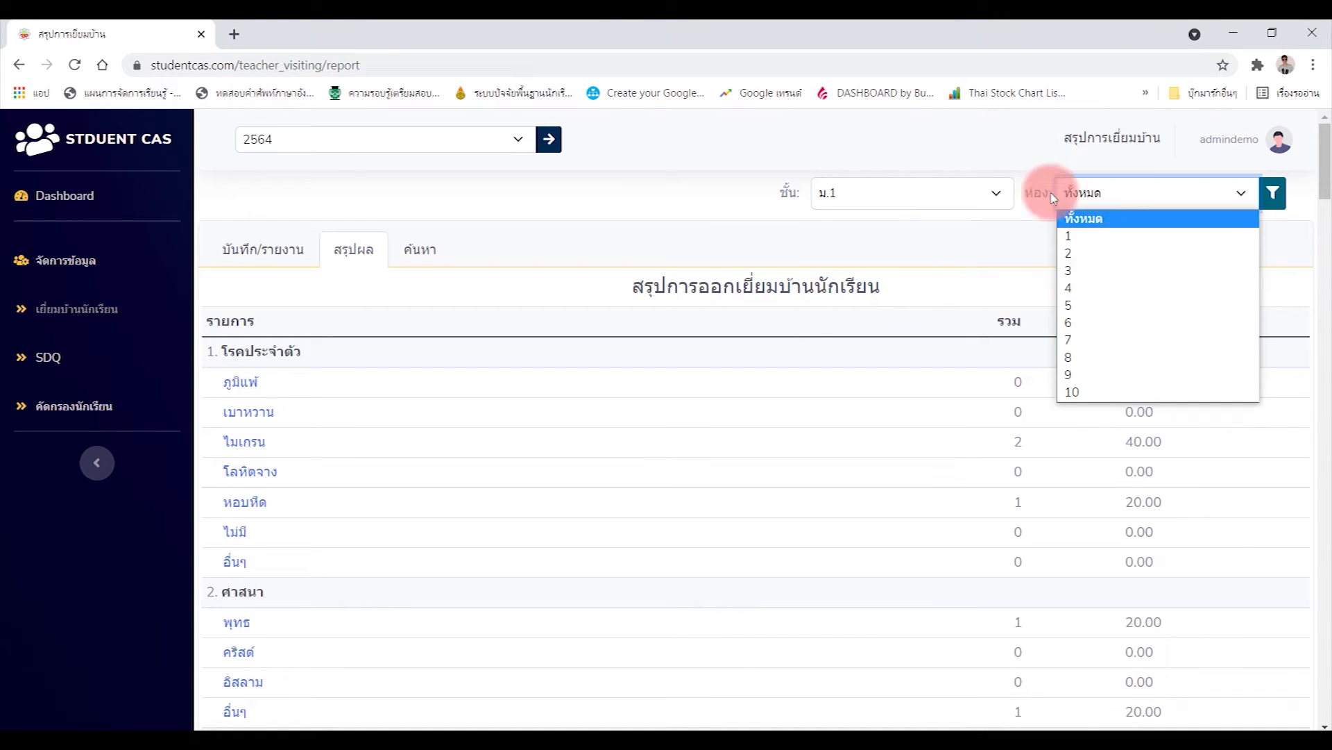
click(857, 187)
click(849, 252)
click(1275, 197)
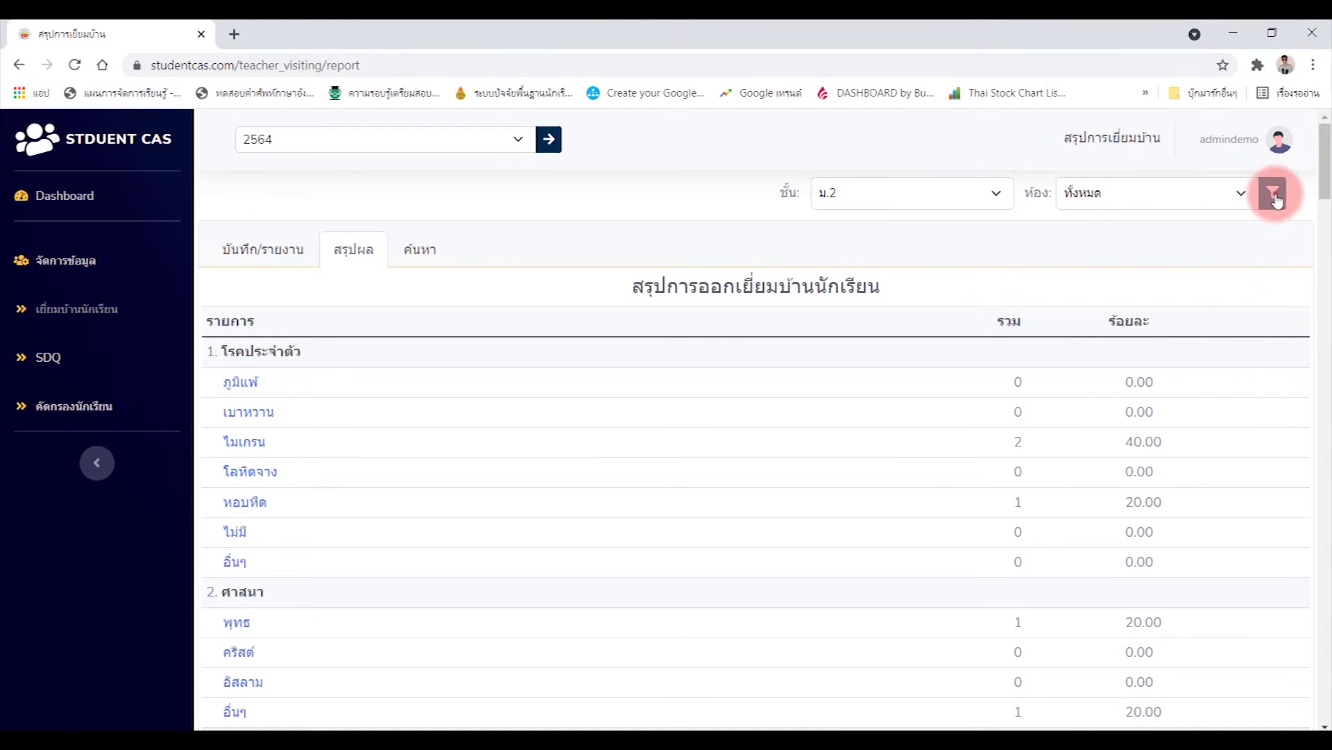
click(1129, 187)
click(1105, 227)
click(1281, 198)
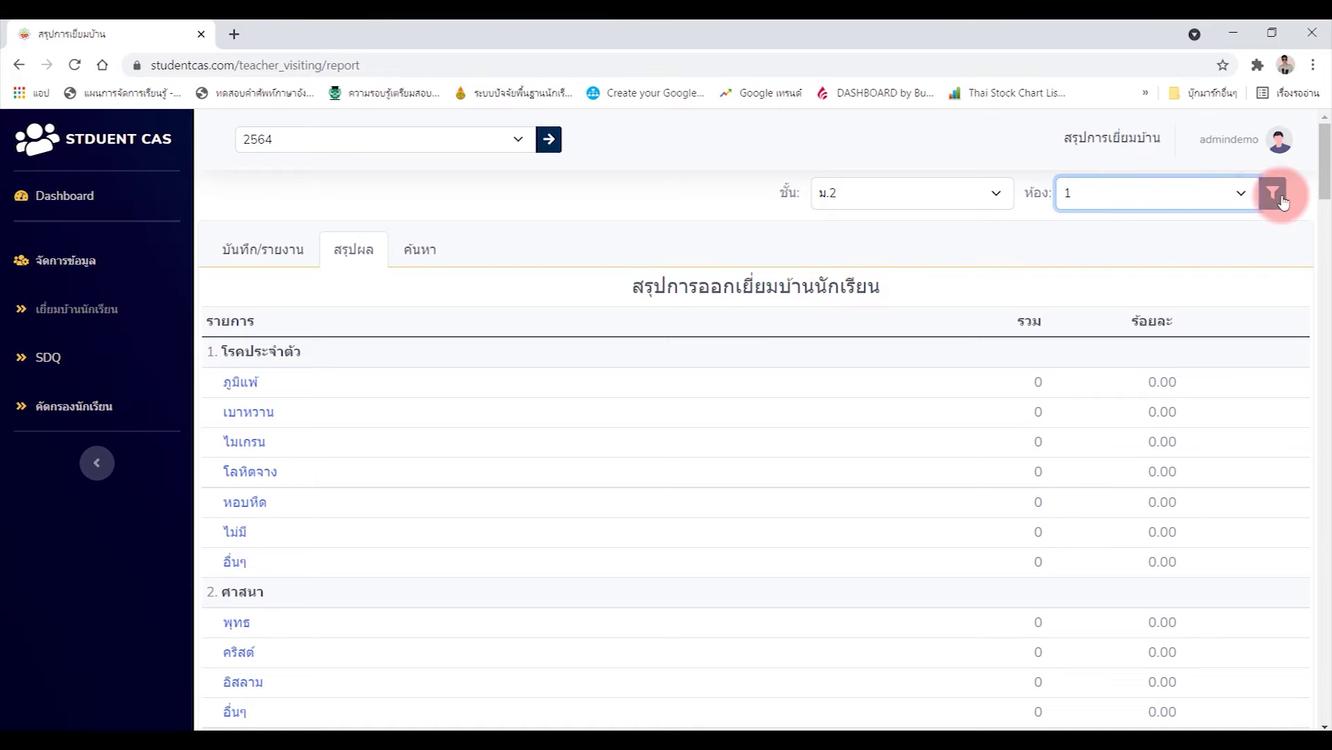
click(1282, 198)
Change the room to 4 and apply the ม.2/4 filter, showing every count at 0
click(1125, 193)
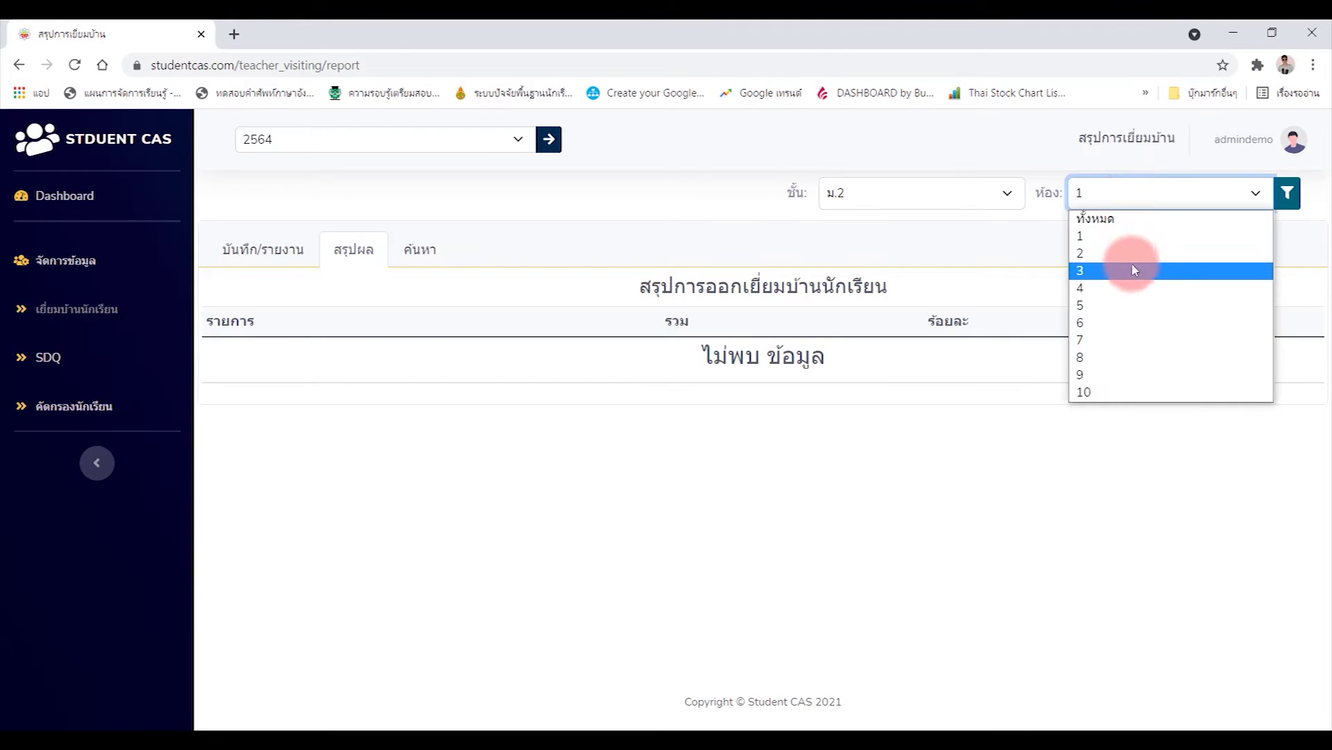
click(1111, 305)
click(1139, 193)
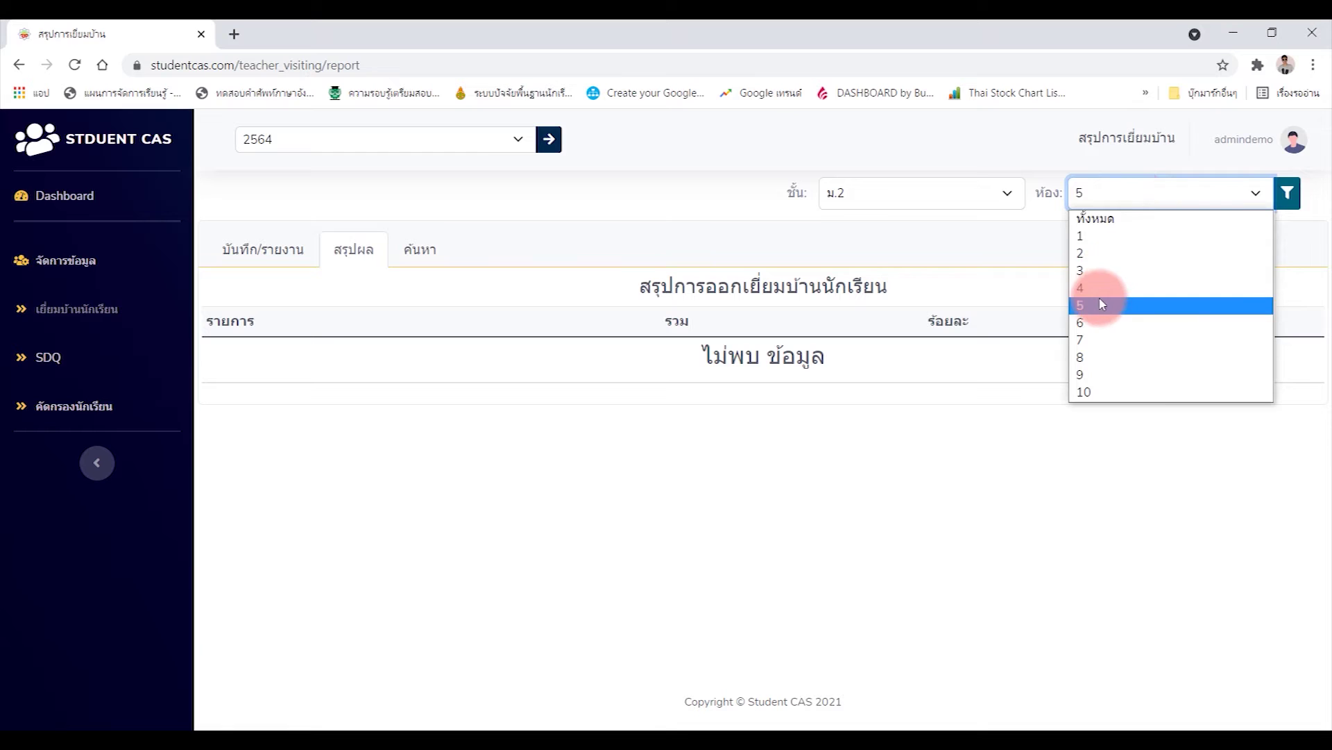
click(1098, 287)
click(1302, 200)
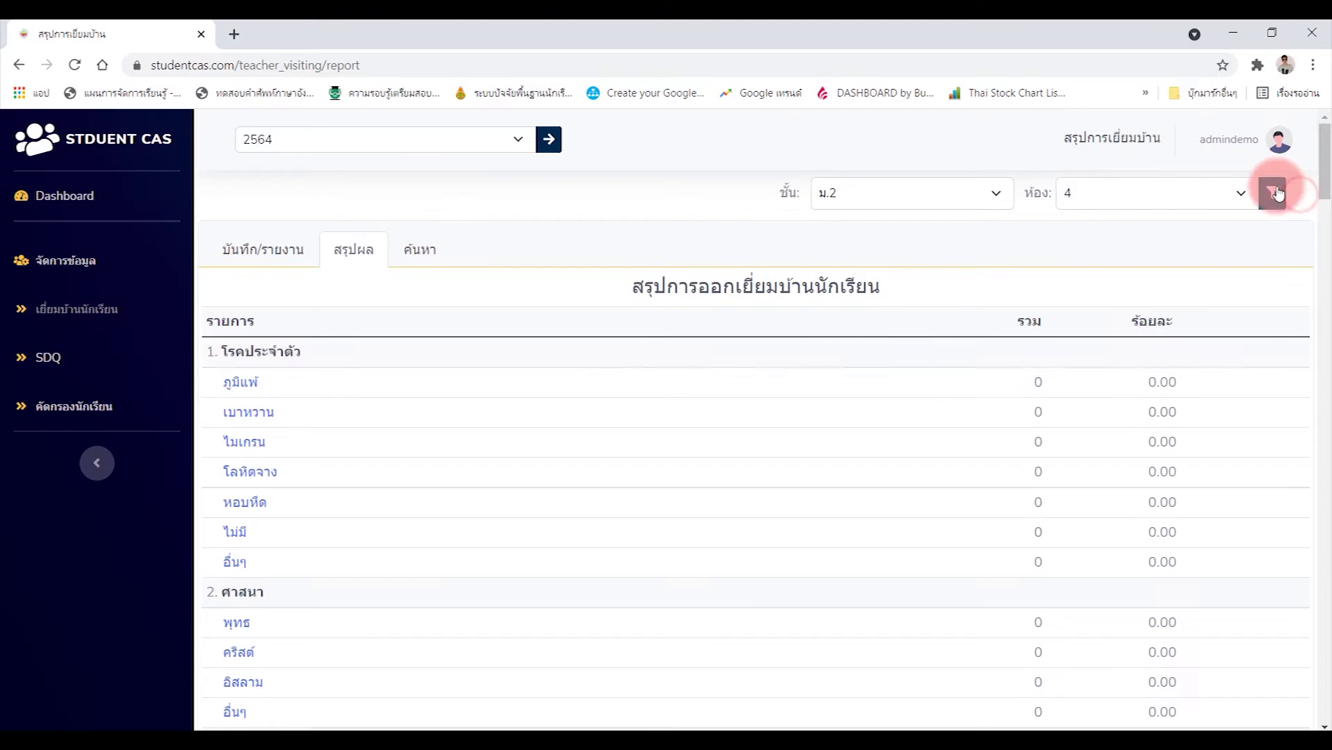
click(260, 405)
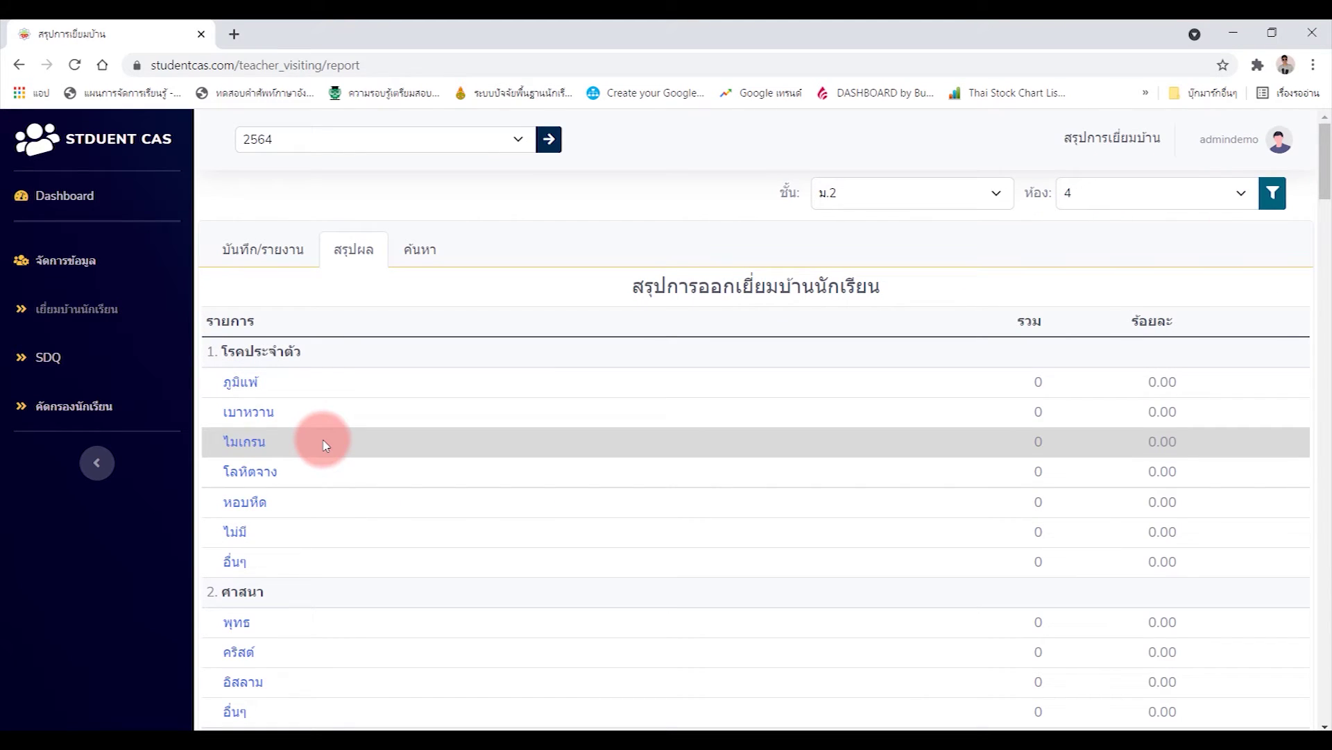
click(263, 251)
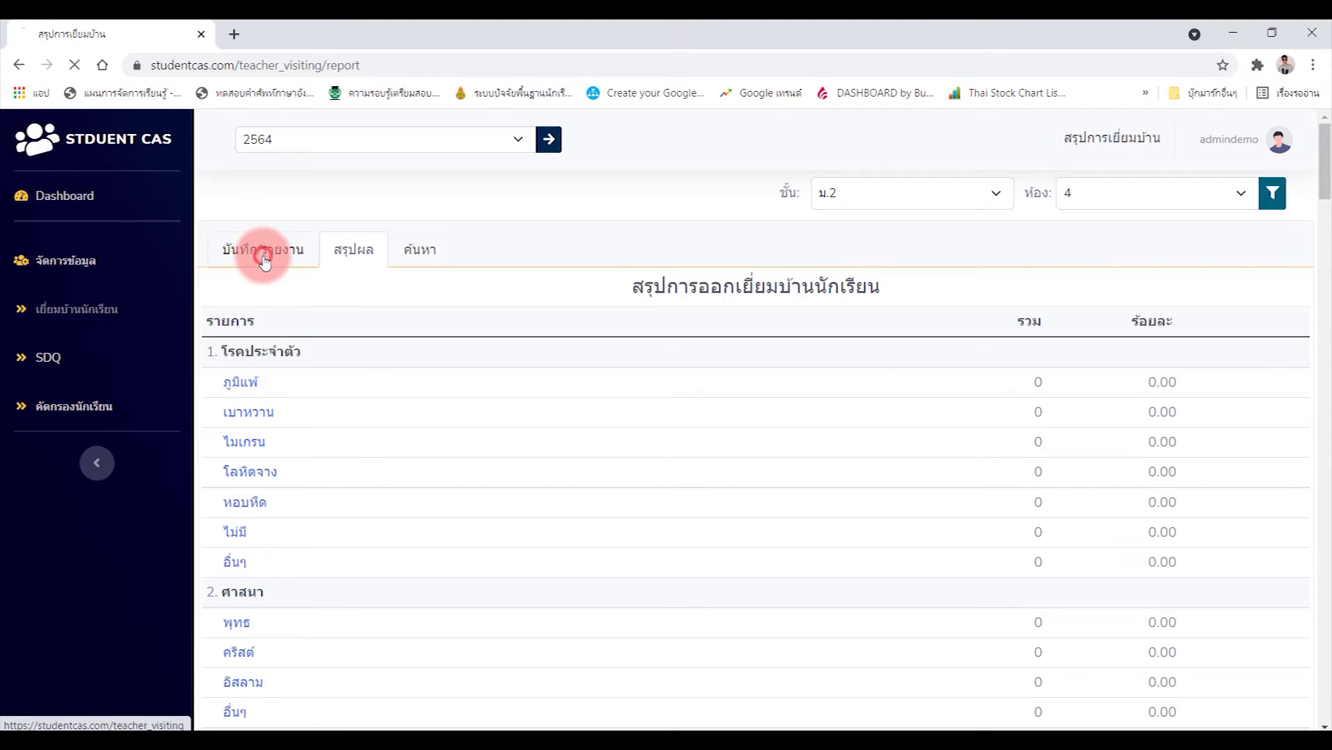
click(357, 243)
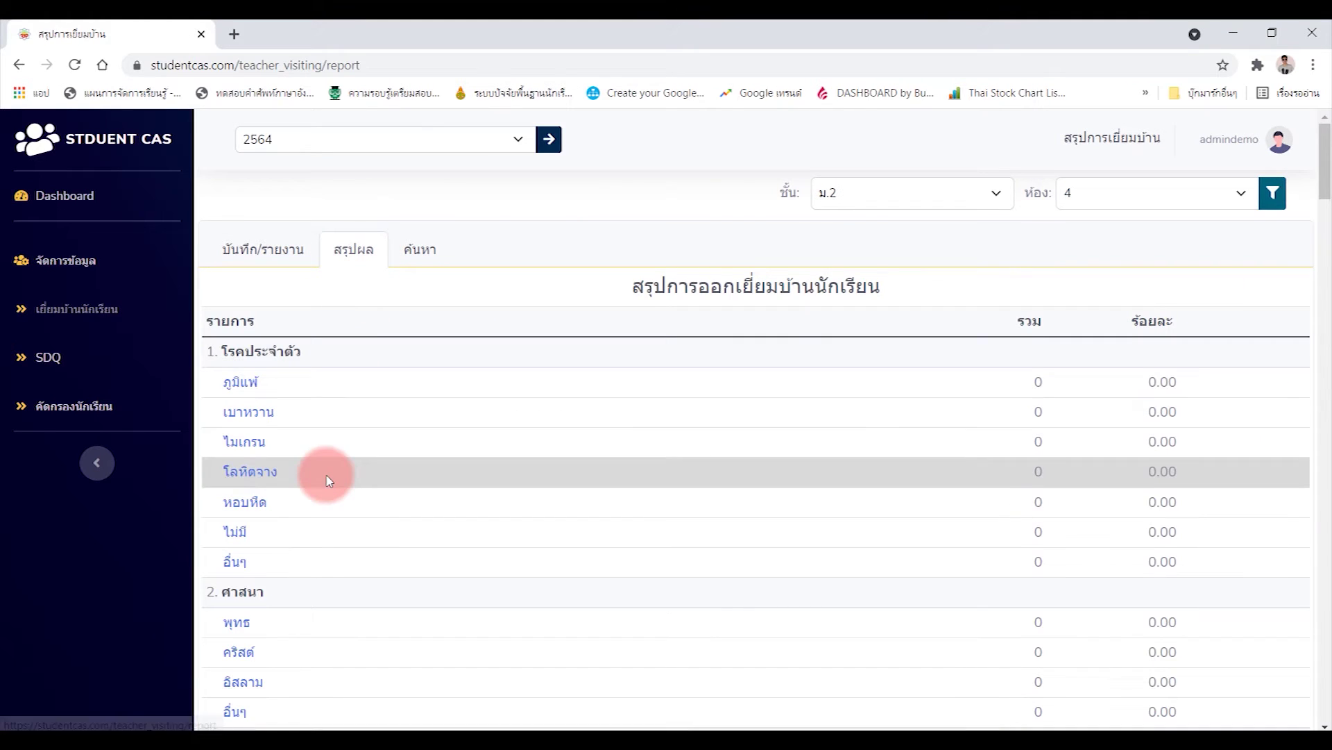
On the ค้นหา tab, look through the province, district and subdistrict dropdowns
click(423, 251)
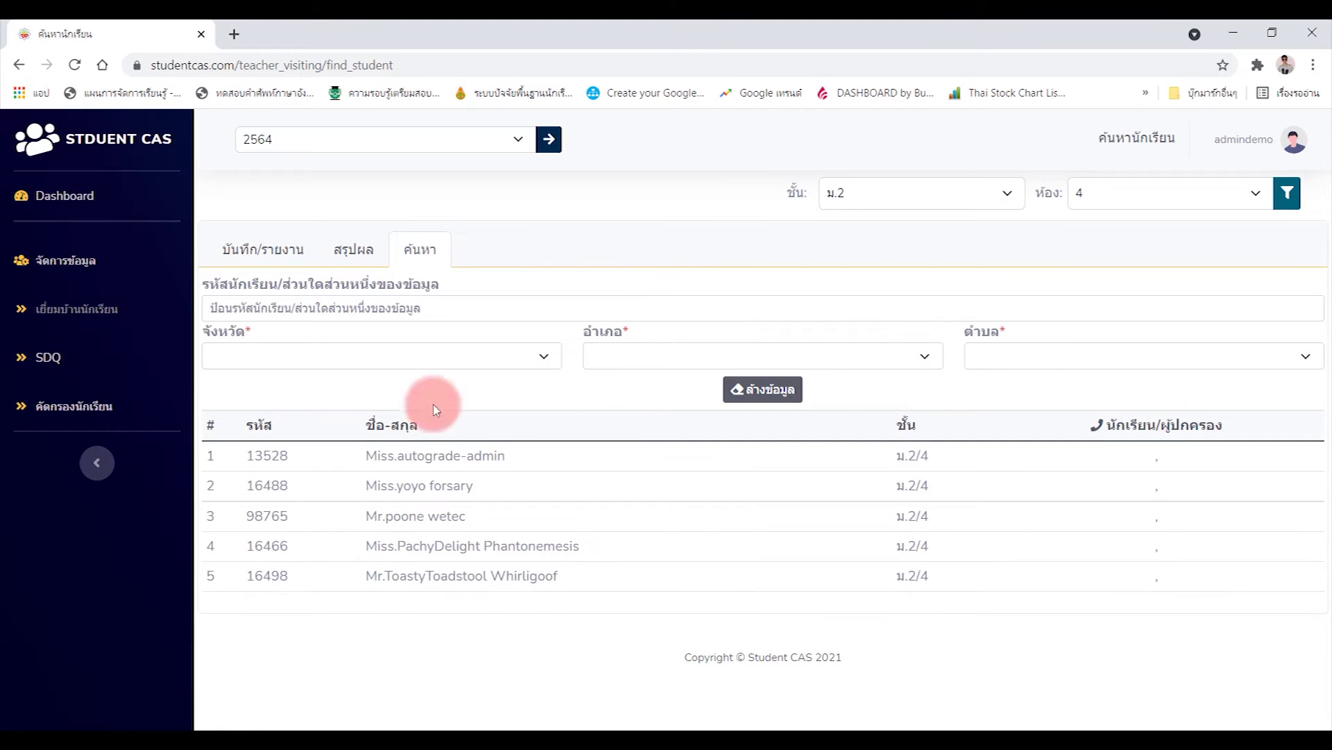
click(441, 359)
click(459, 354)
click(470, 349)
click(719, 351)
click(719, 350)
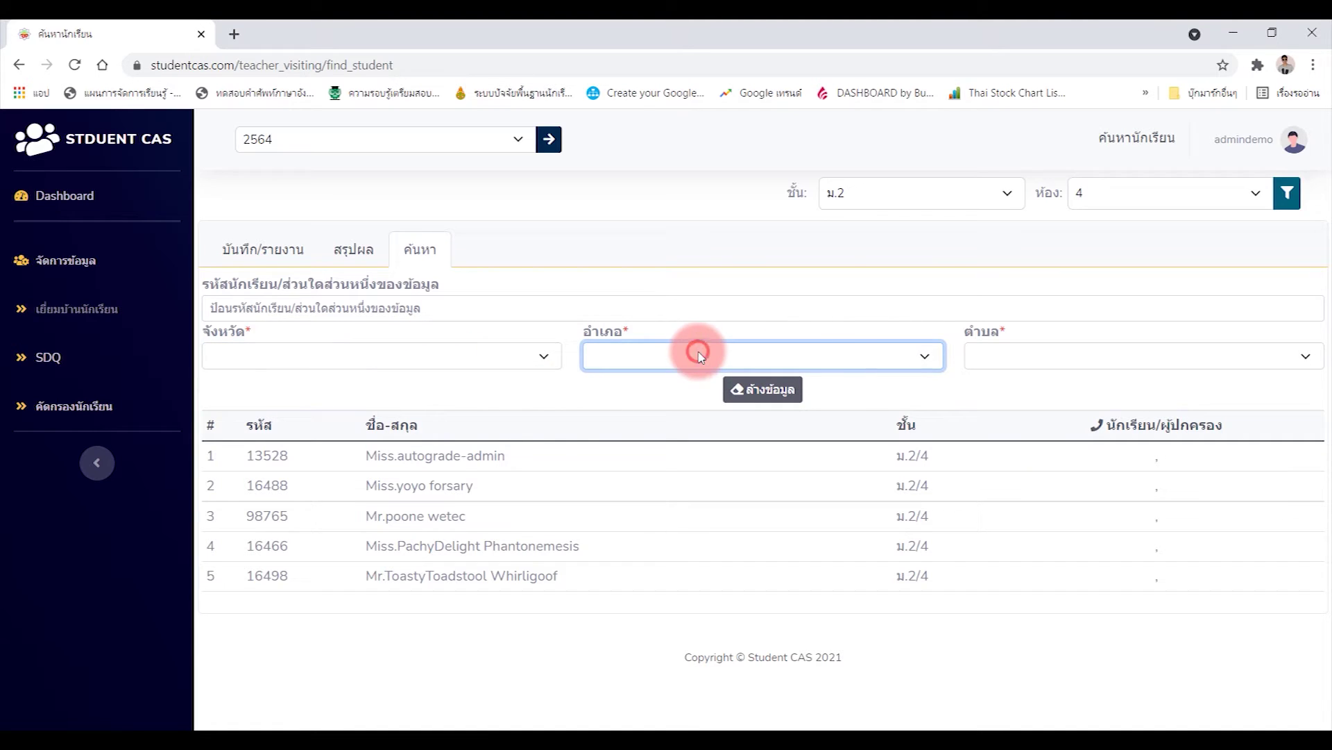
click(1055, 362)
click(1019, 406)
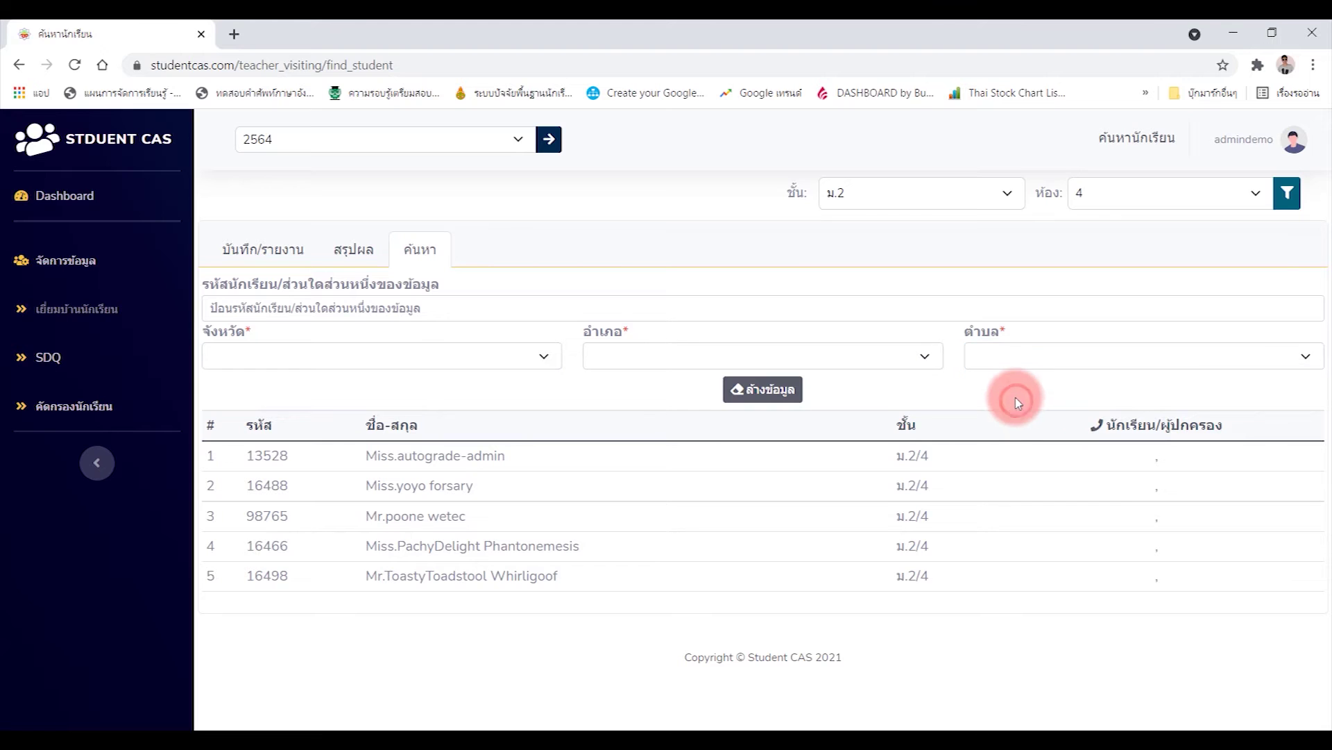
click(821, 406)
click(481, 367)
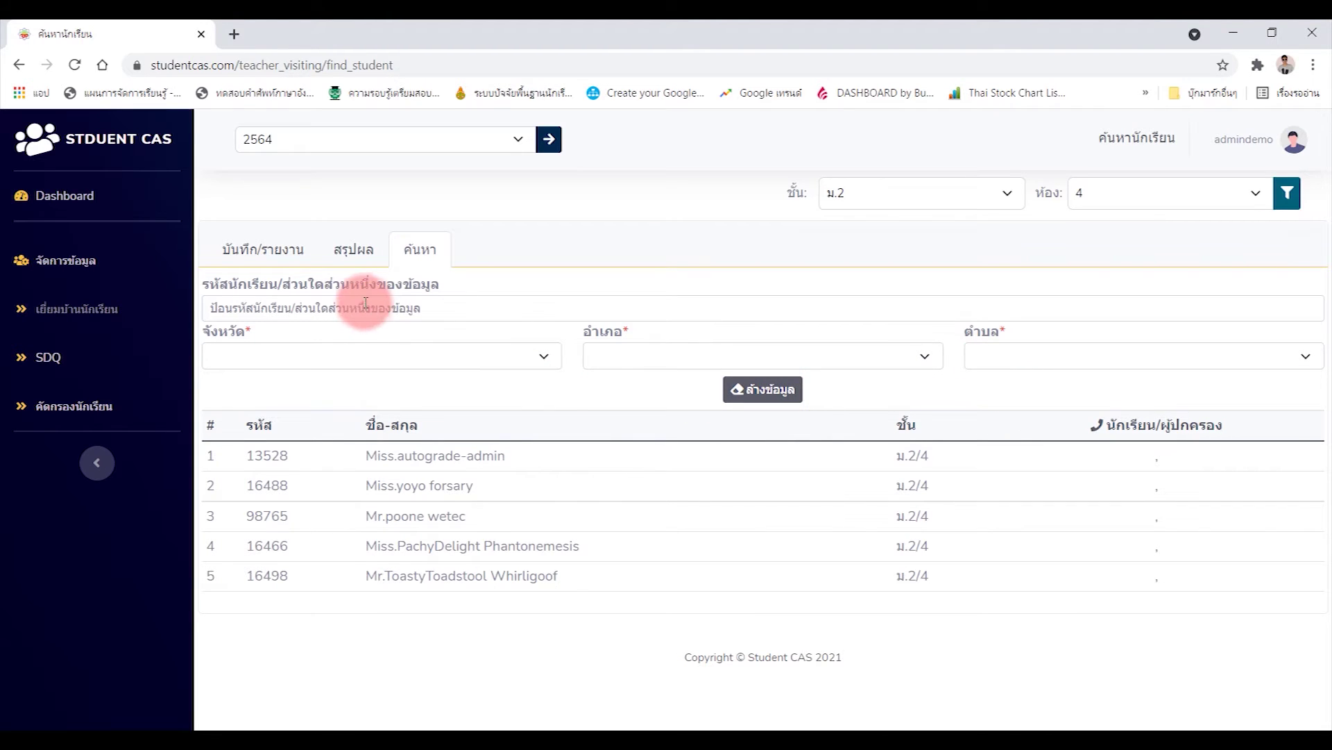
Search by the student's ID number, leaving only that student's row
click(338, 306)
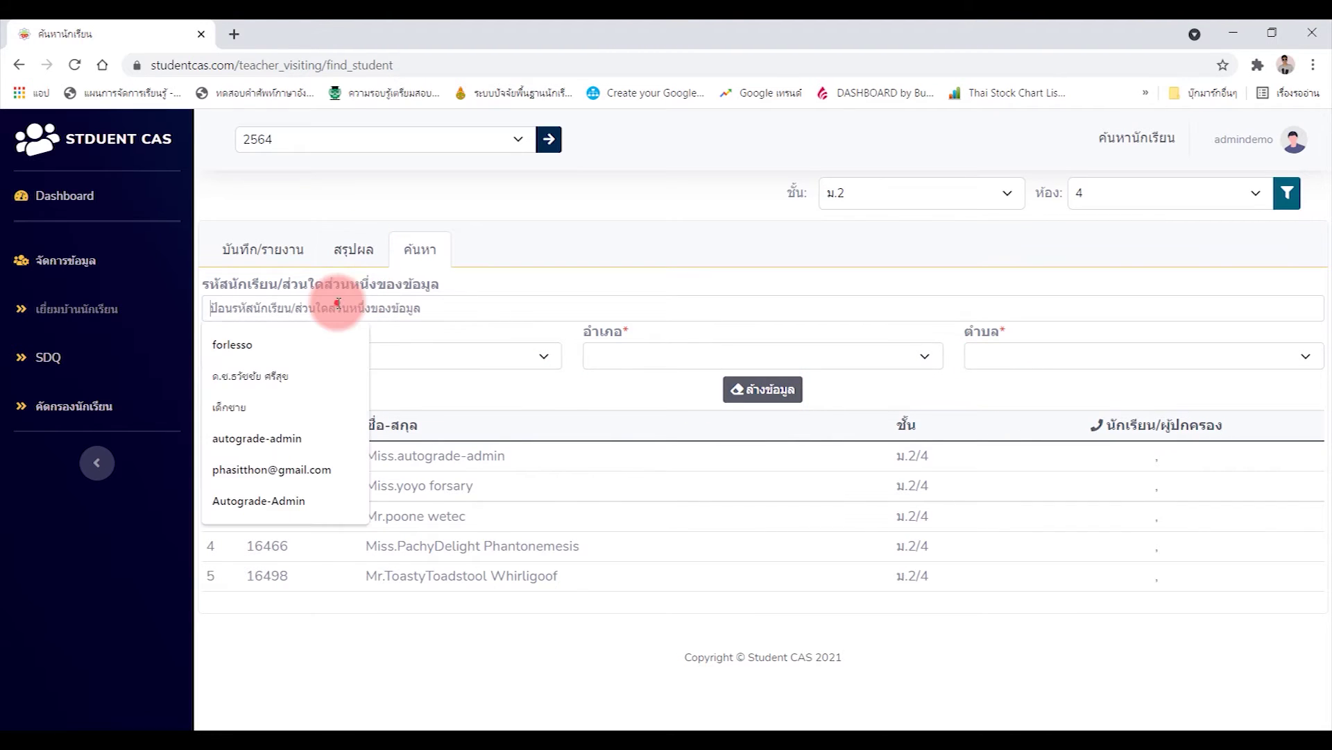
click(518, 295)
click(375, 308)
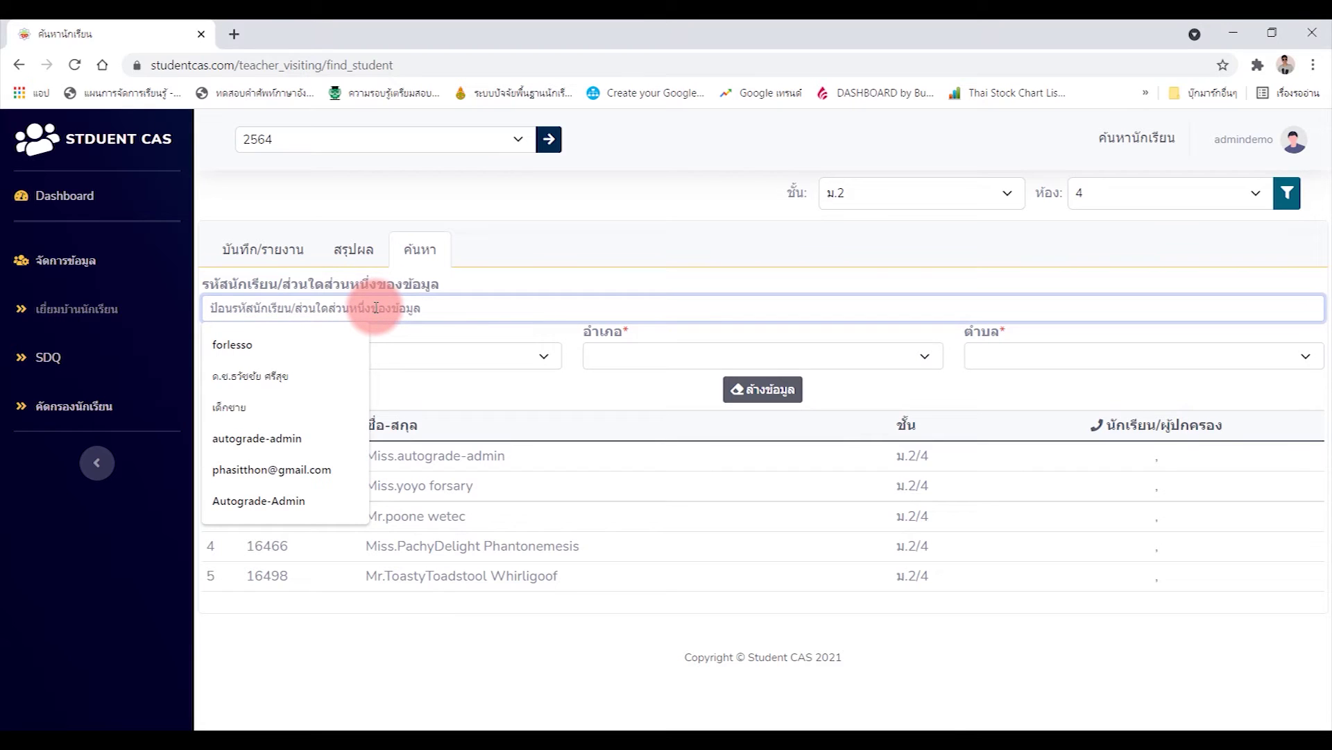
text(16)
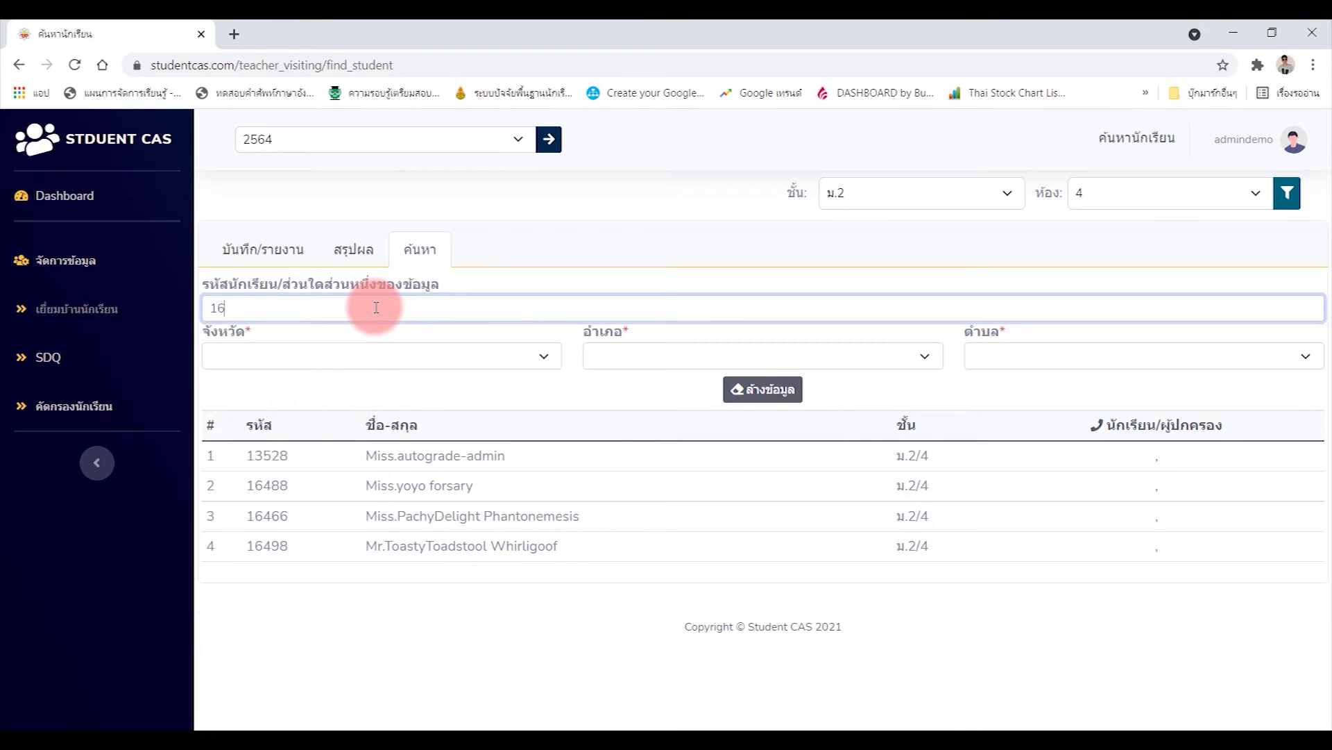
text(498)
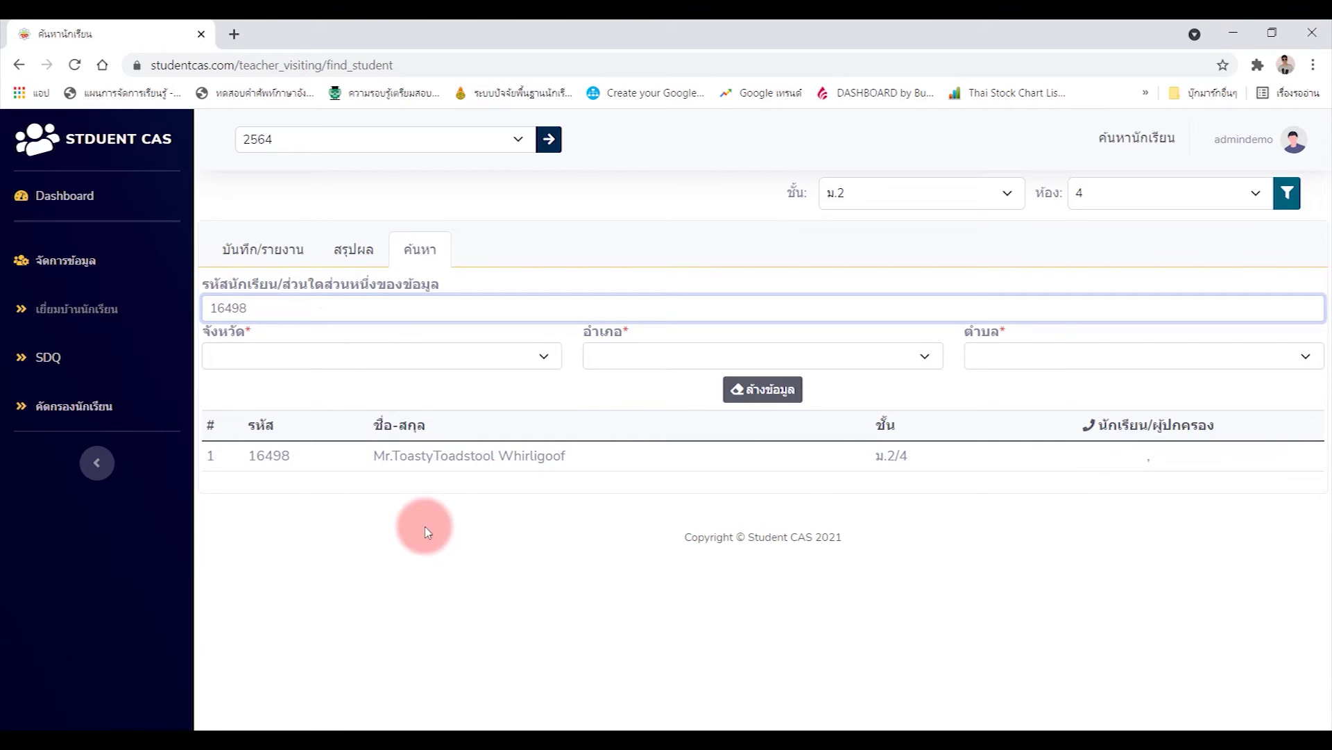
click(49, 358)
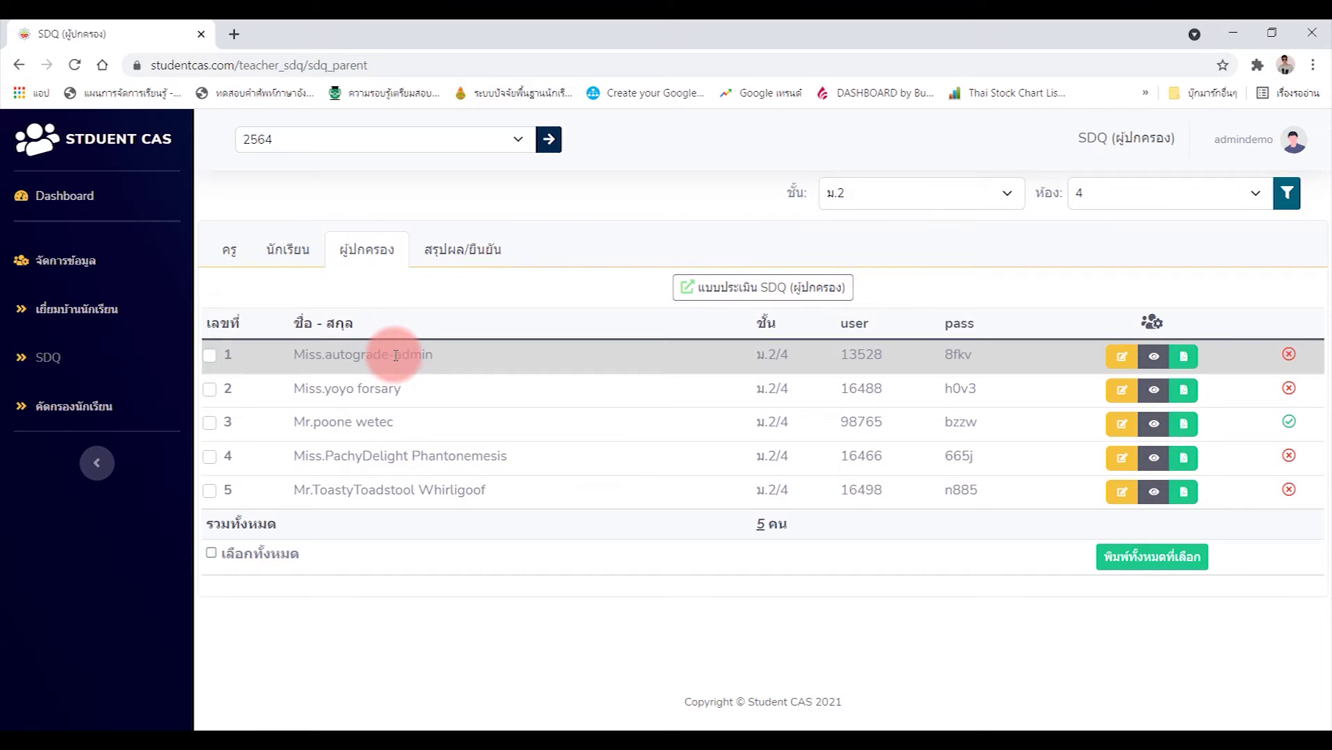
On the ครู SDQ list, open a student's teacher assessment form and scroll through it
click(229, 250)
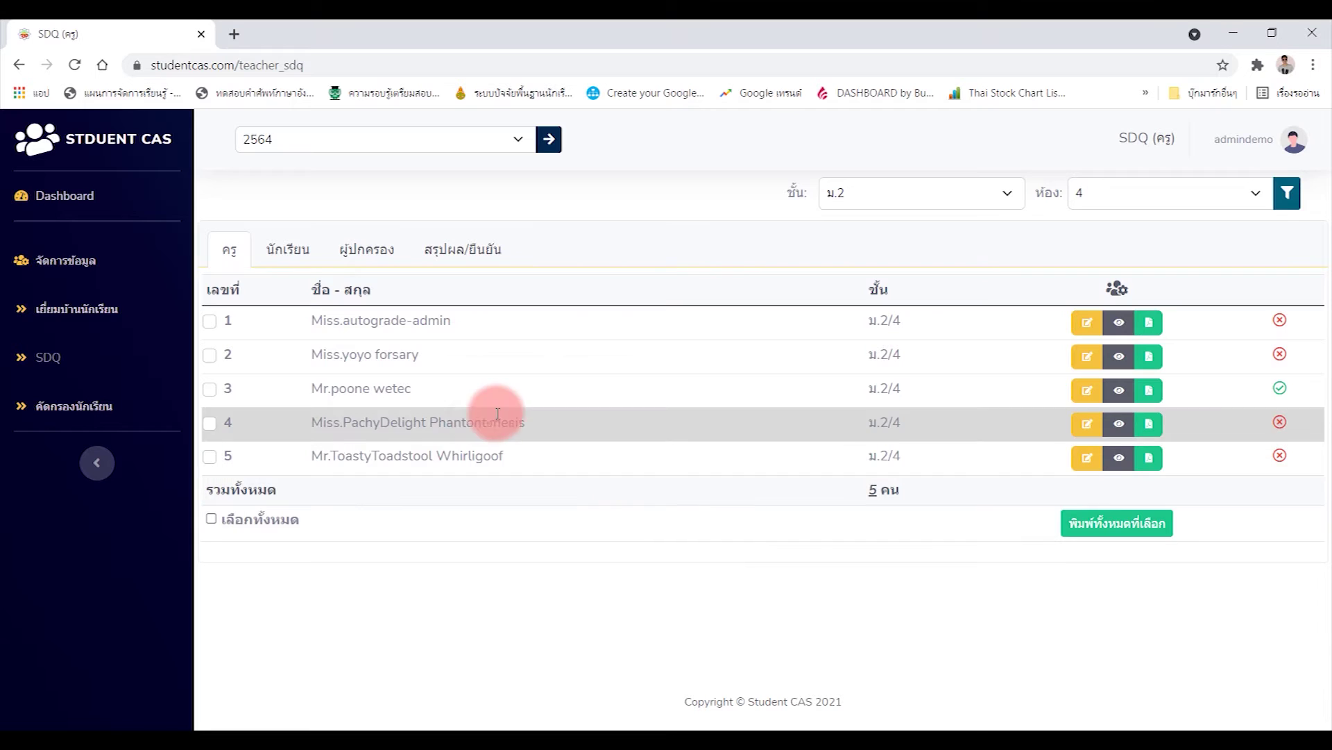
click(1086, 327)
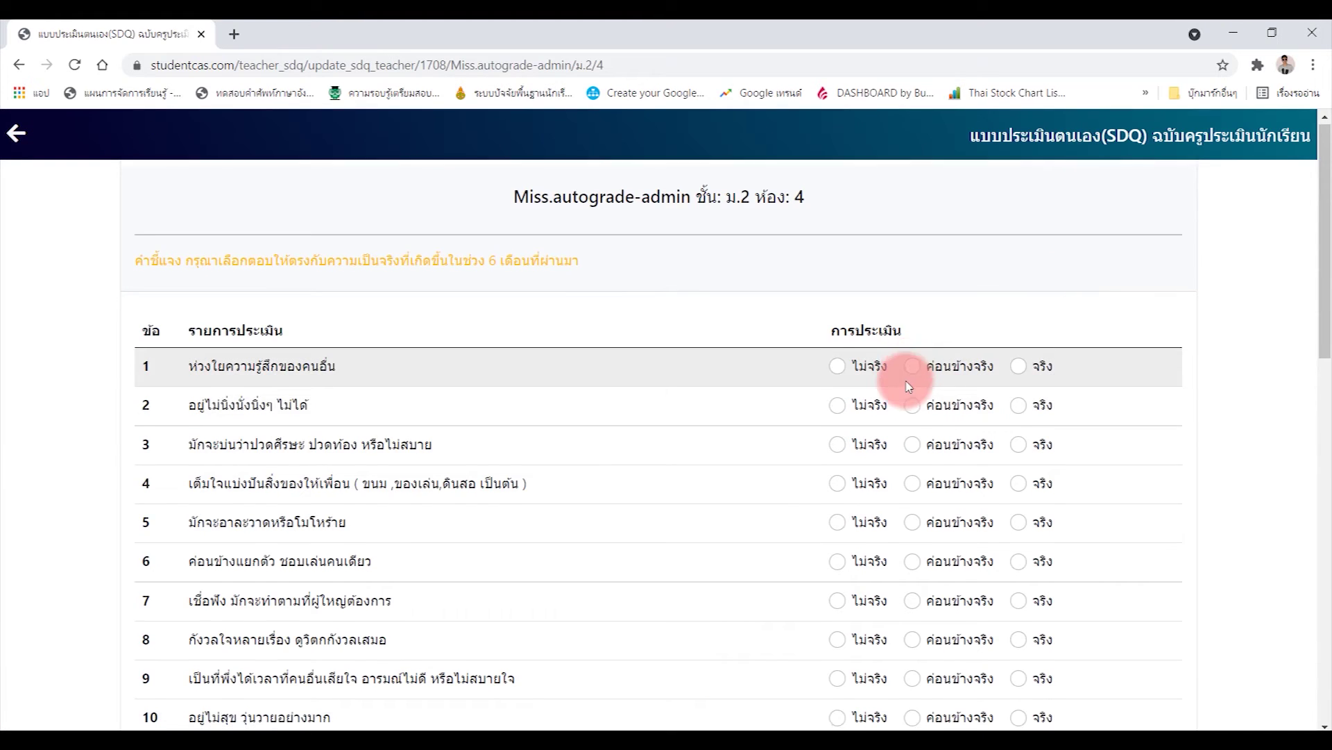
scroll(864, 264, down, 6)
scroll(869, 460, down, 7)
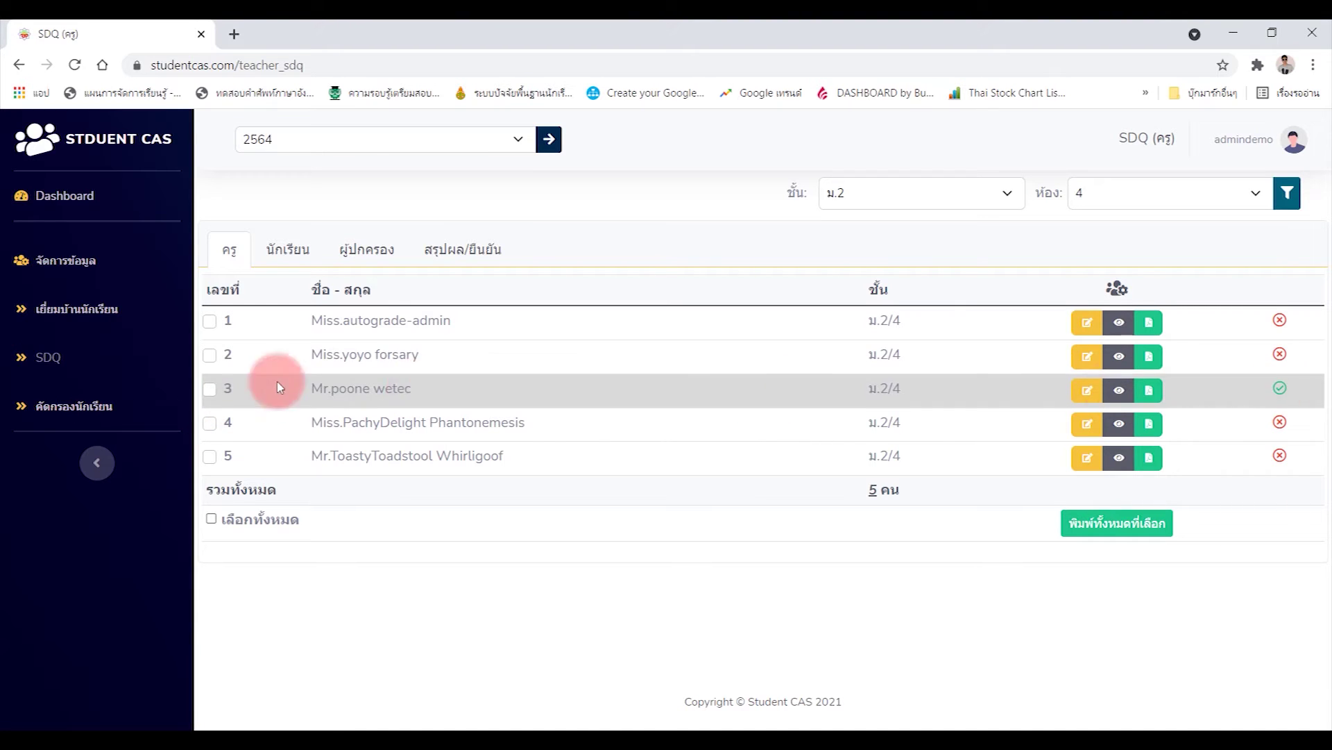
click(281, 249)
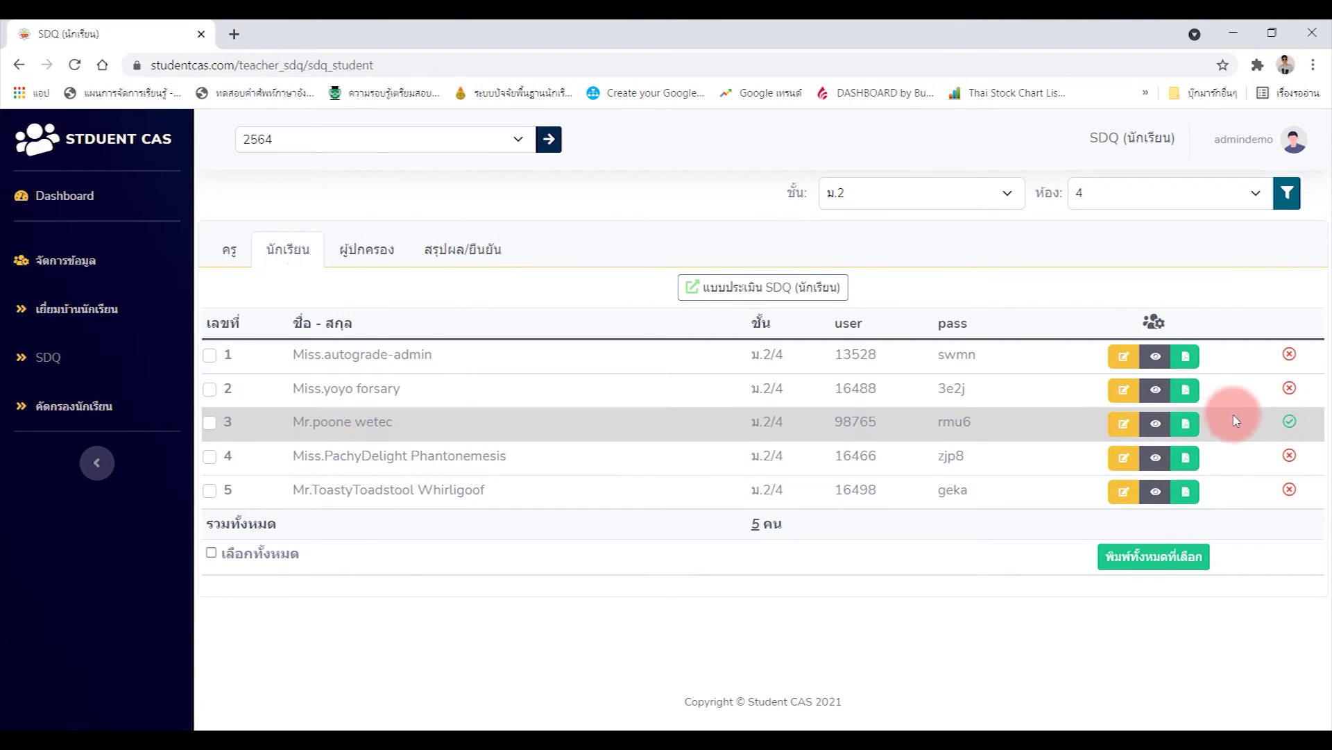
Open the student SDQ login page and copy the third student's username and password
click(751, 286)
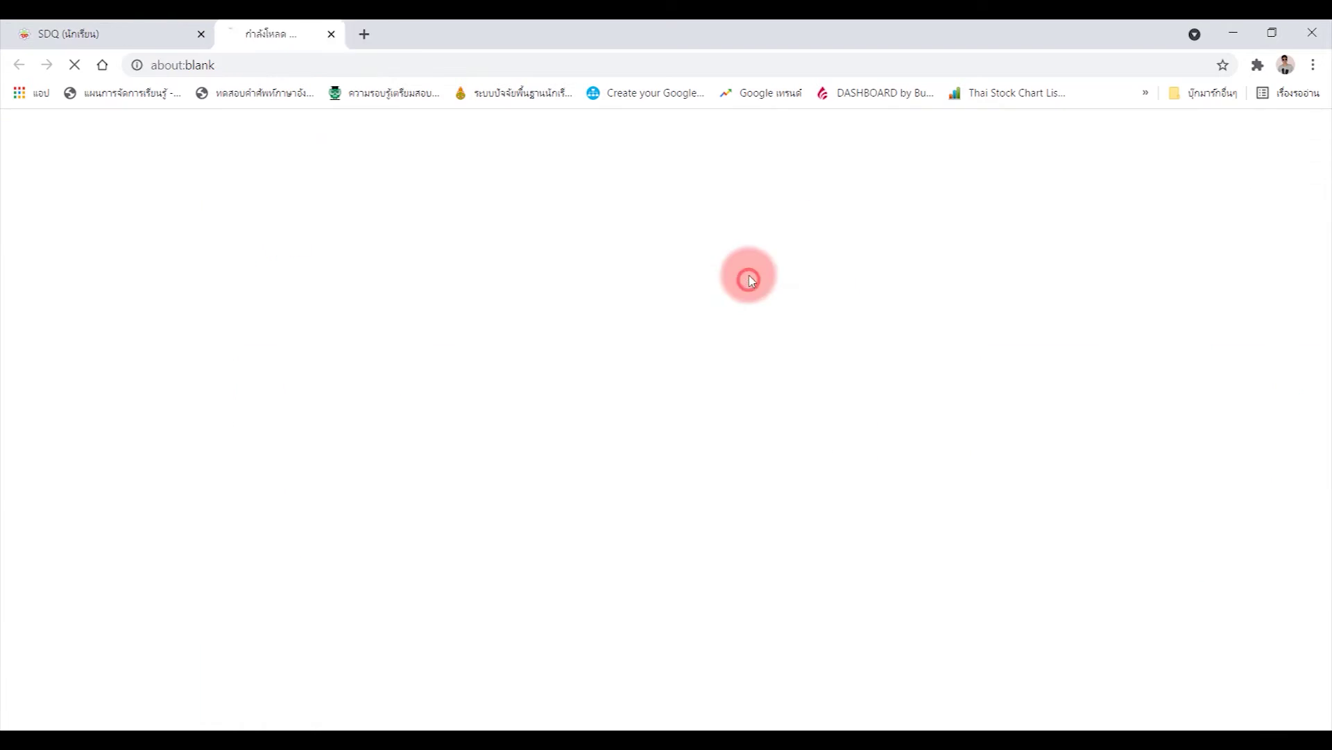
click(137, 26)
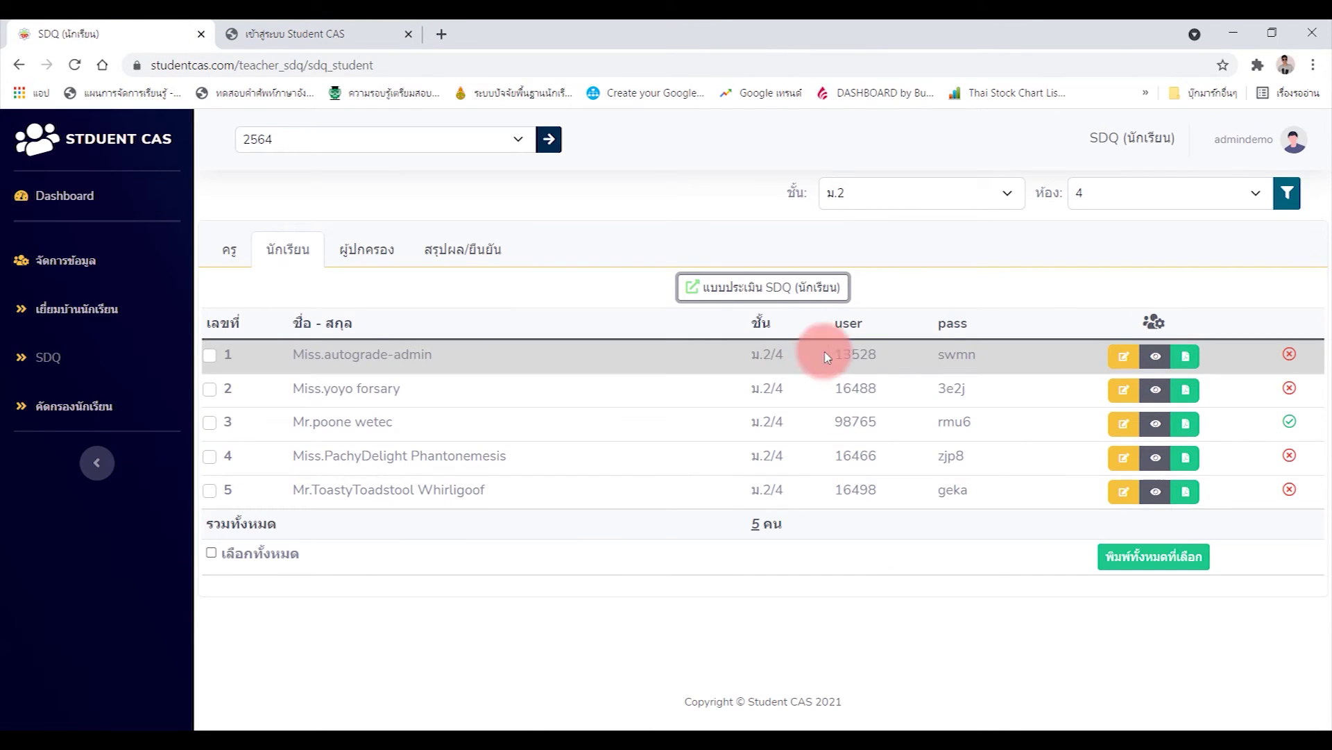
drag(885, 421, 829, 421)
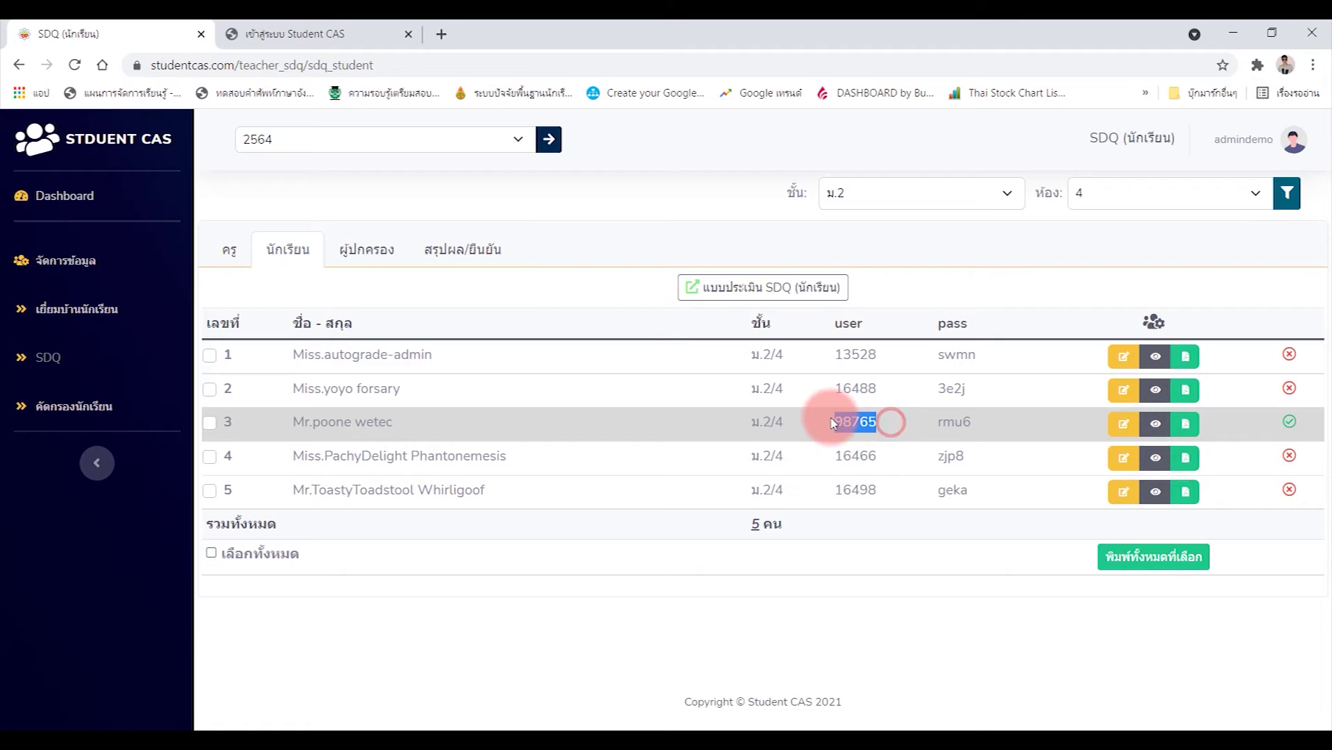
drag(996, 422, 938, 422)
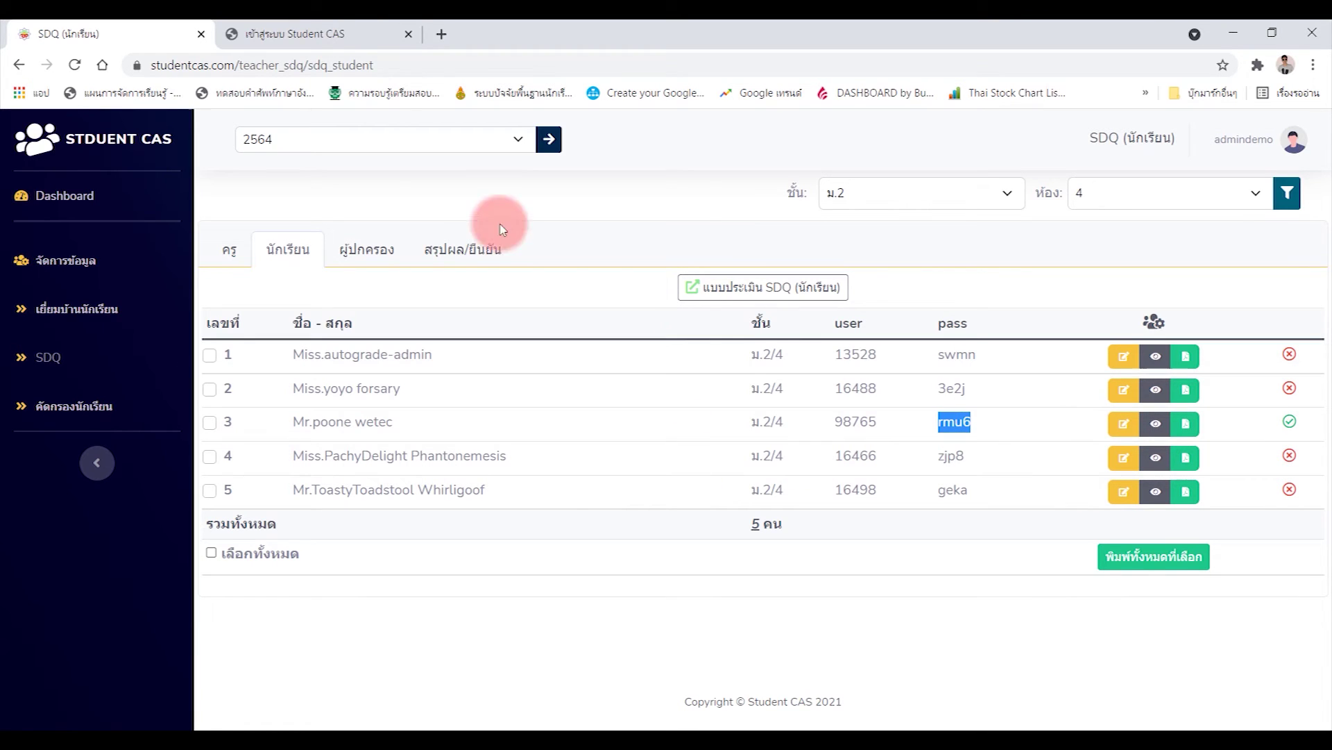
click(321, 28)
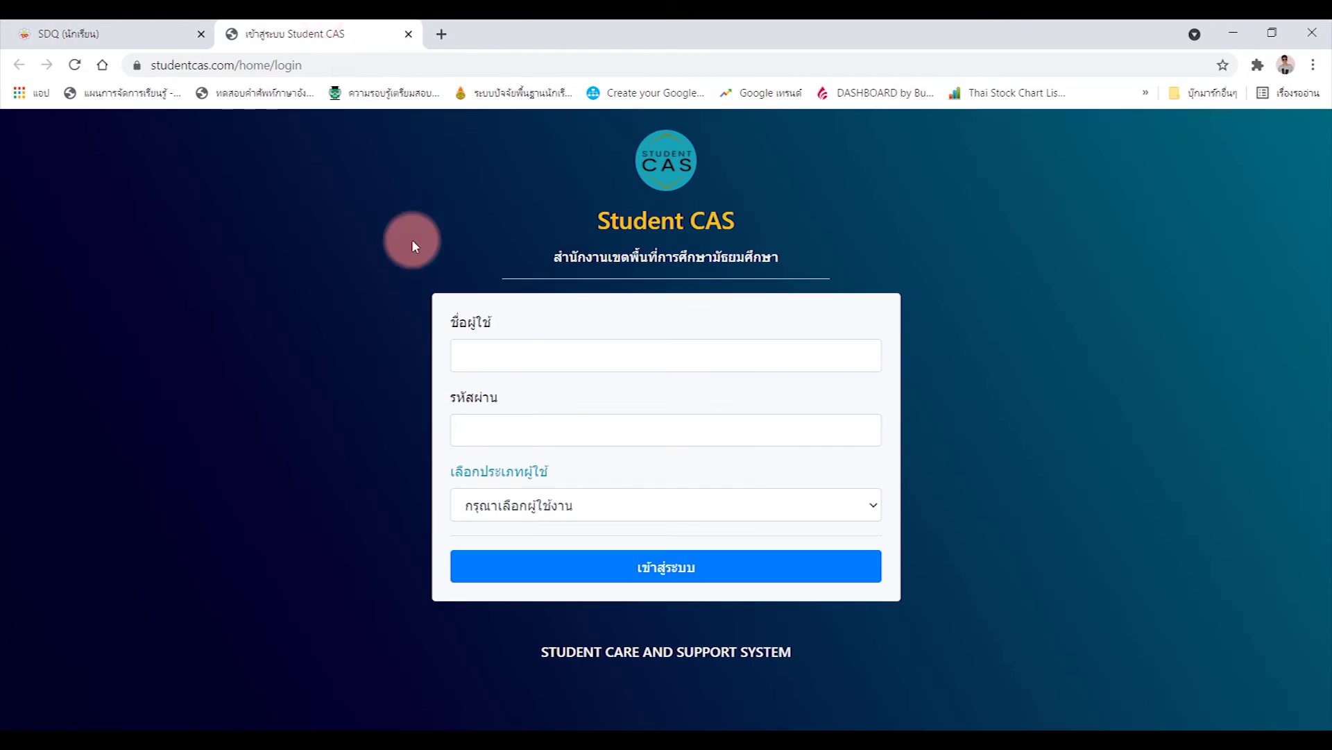
click(410, 36)
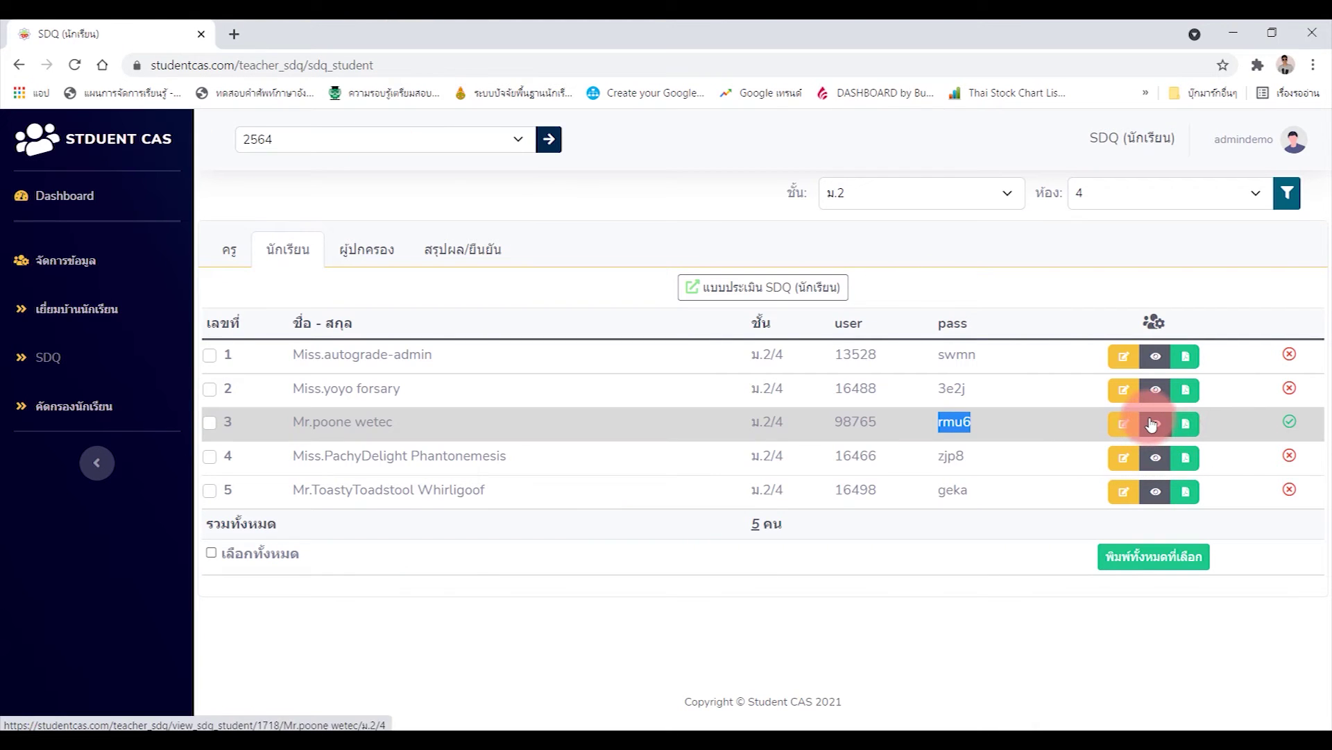
Review the third student's completed SDQ self-assessment, then return to the list
click(1123, 434)
scroll(694, 464, down, 5)
scroll(565, 476, down, 4)
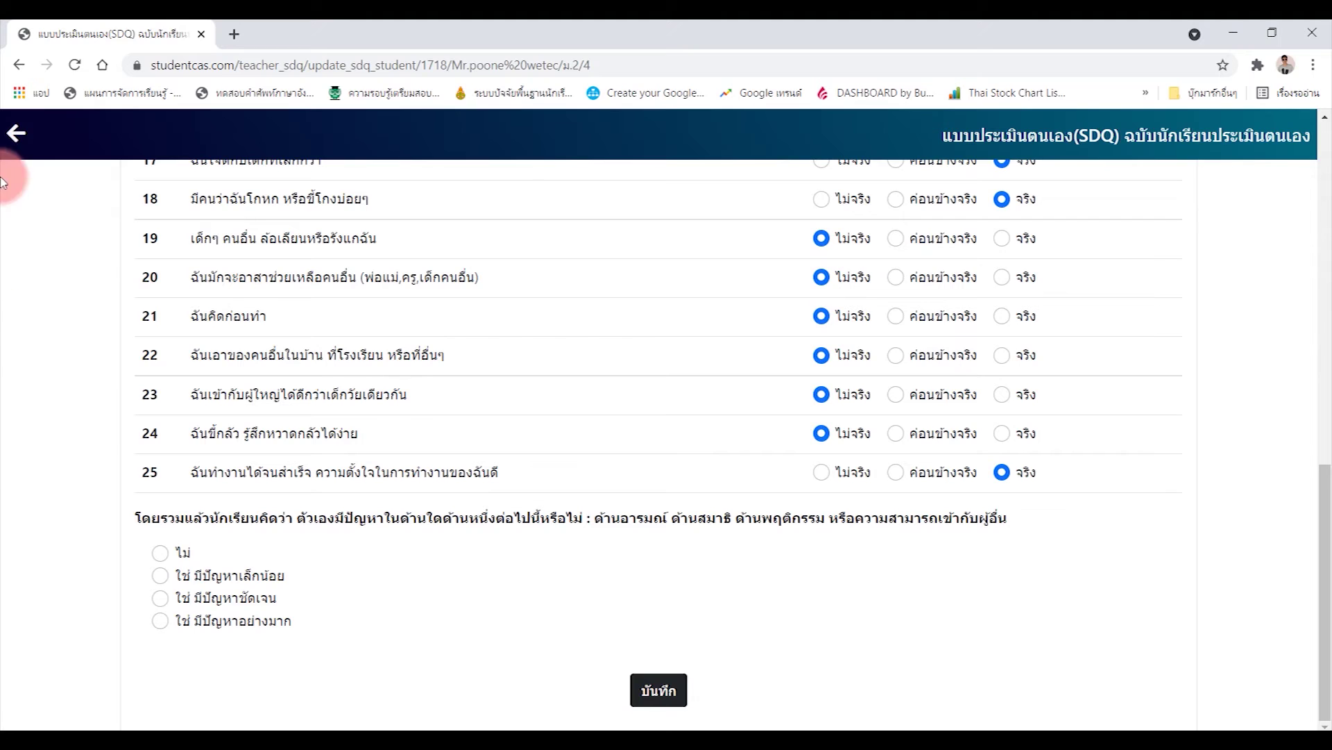
click(23, 149)
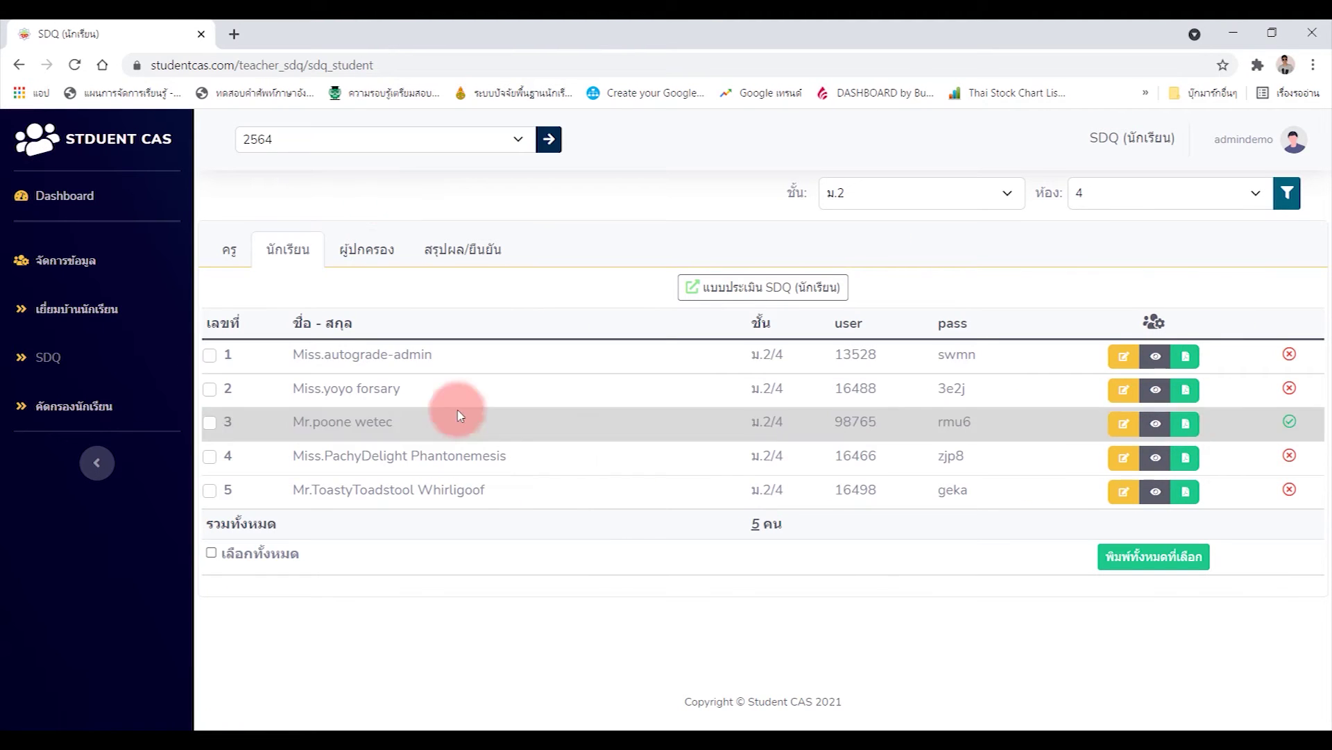
click(369, 253)
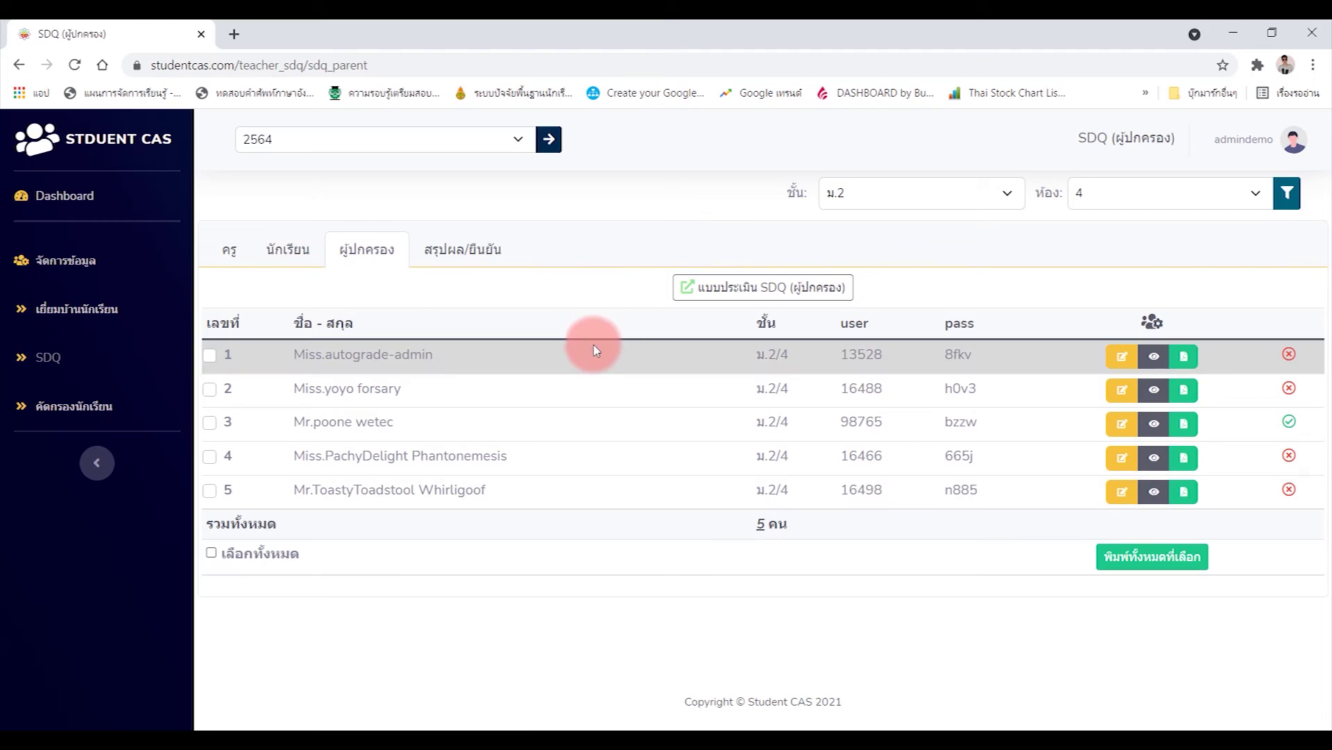
Show the ม.2/4 SDQ สรุปผล/ยืนยัน list, where only the third of five students is confirmed
click(463, 251)
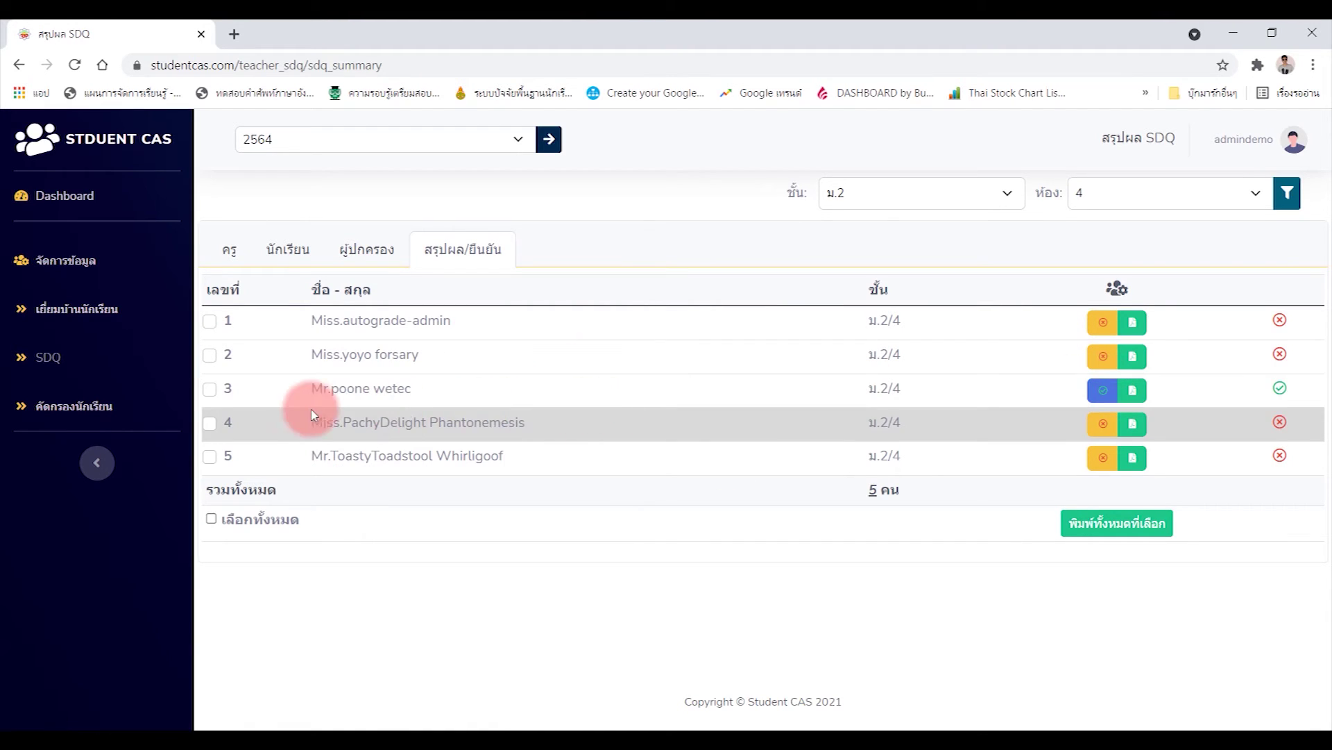
Open the third student's individual SDQ summary and read through its results
click(1109, 393)
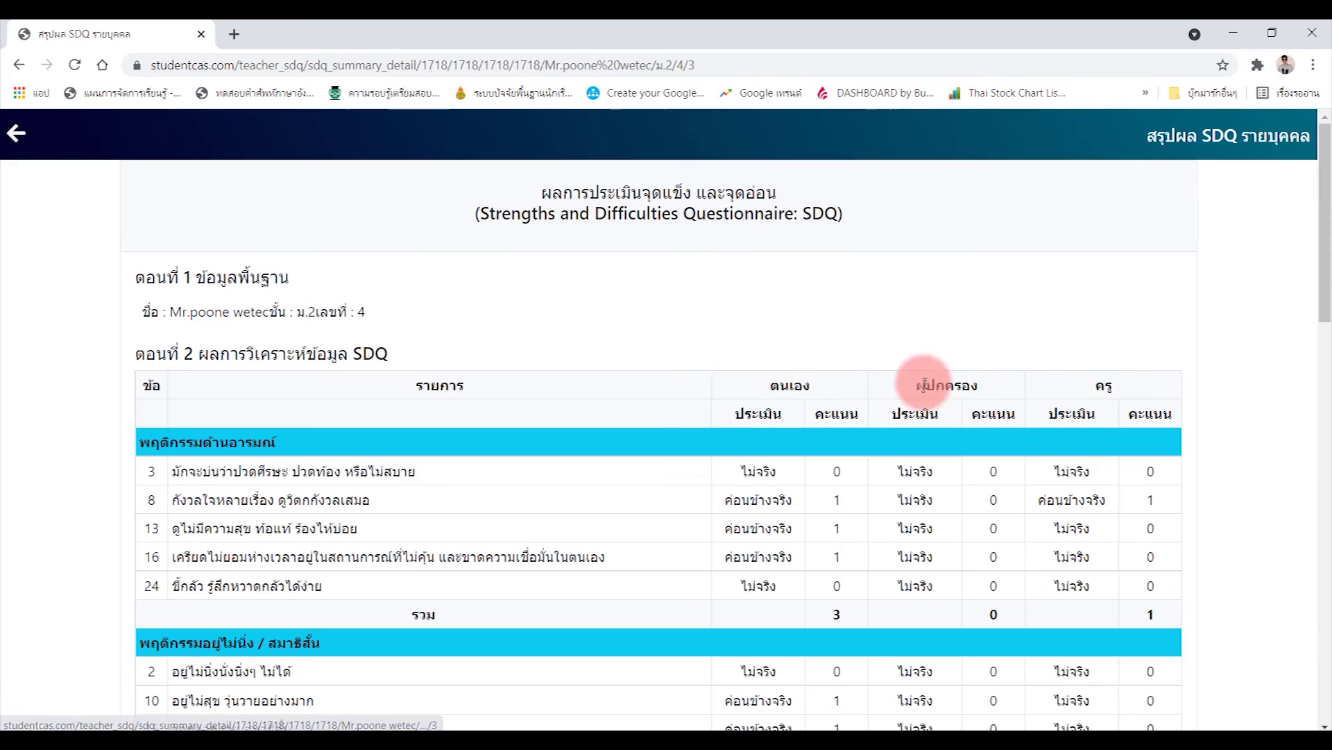
scroll(960, 491, down, 5)
scroll(983, 384, up, 3)
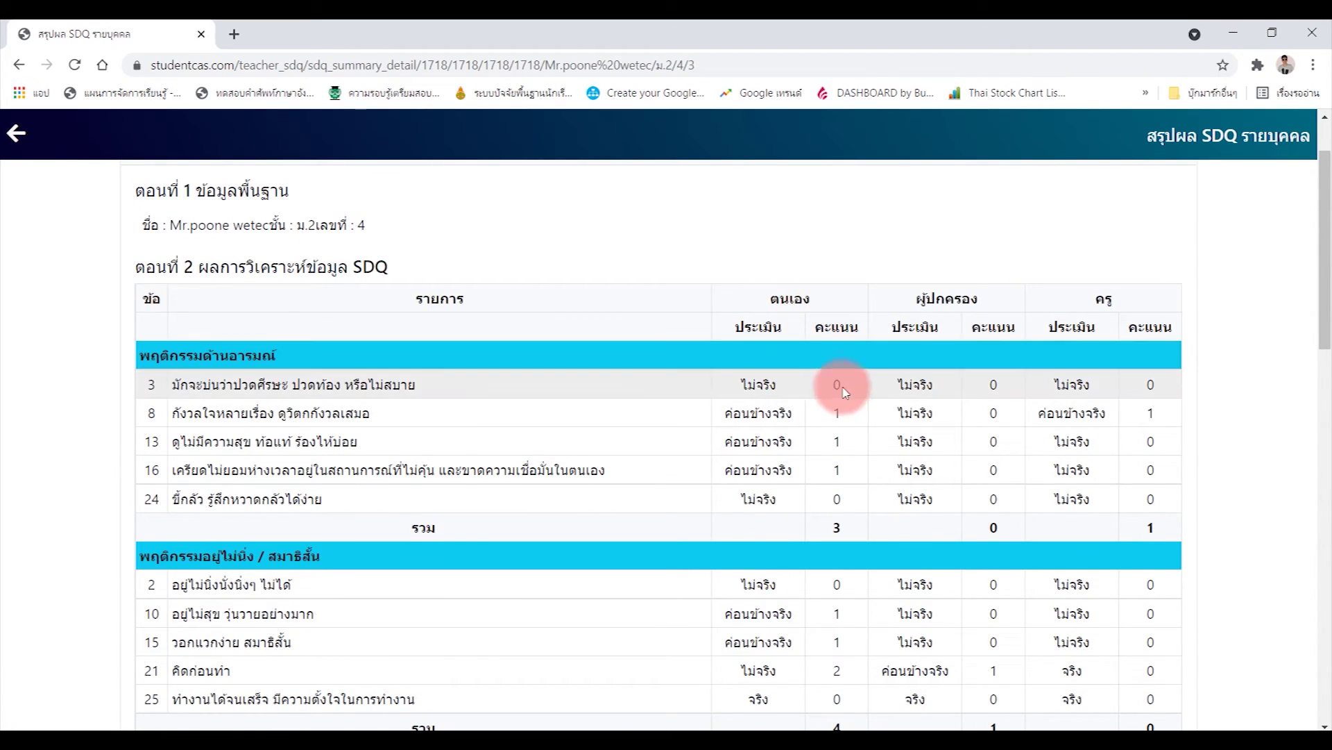
scroll(840, 458, down, 4)
scroll(844, 479, up, 4)
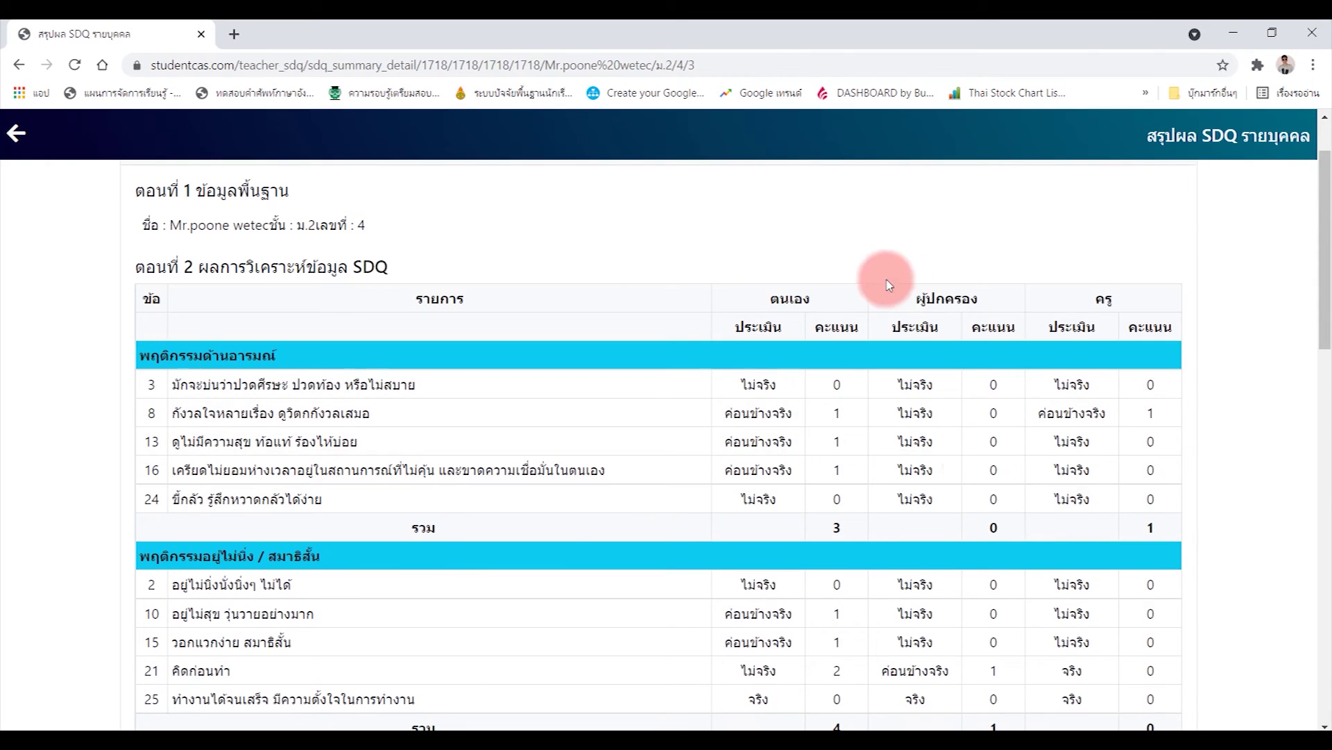
scroll(958, 535, down, 2)
scroll(1071, 214, up, 2)
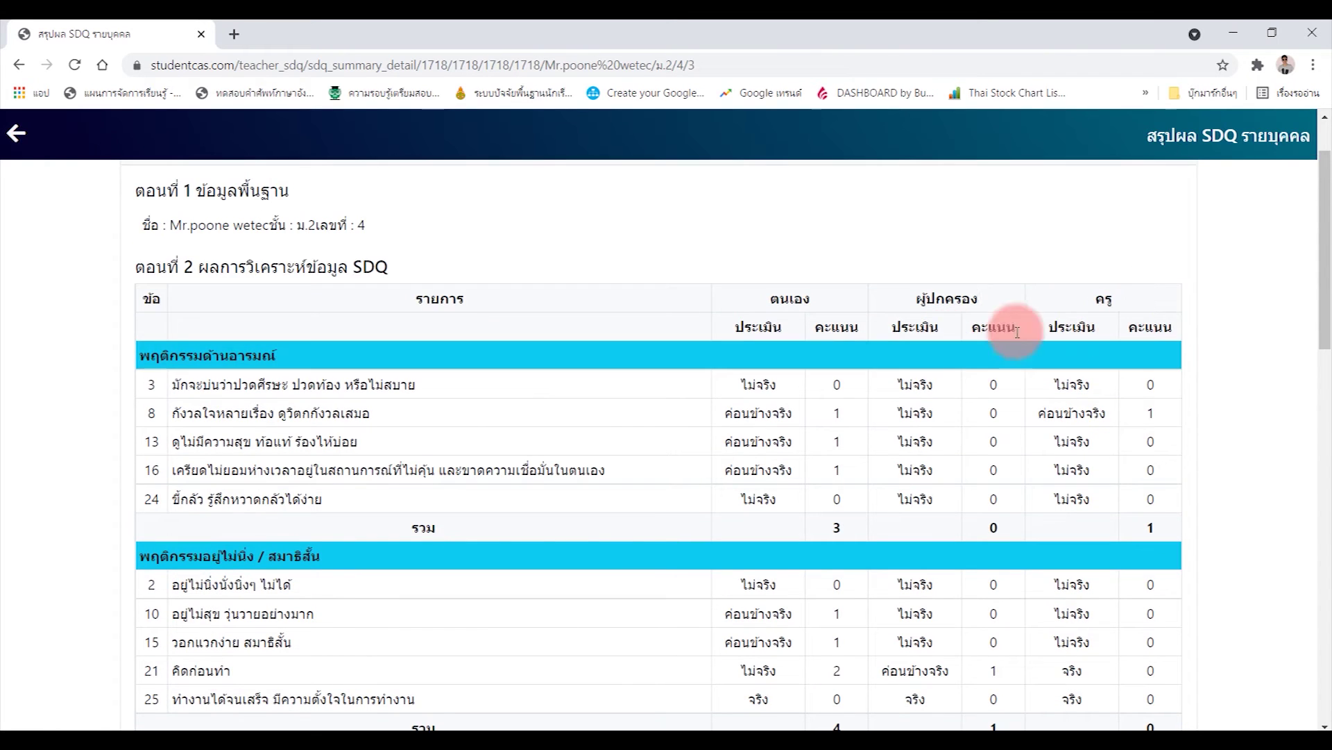
scroll(1158, 451, down, 2)
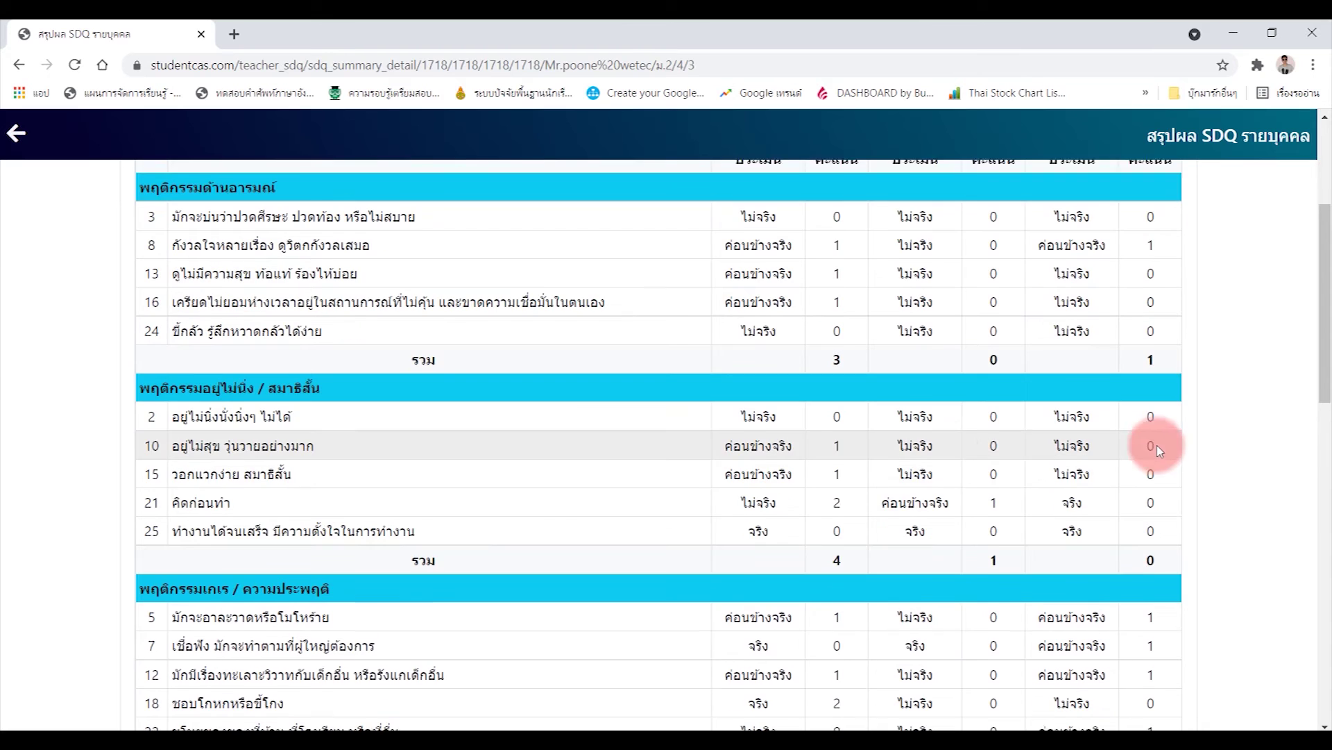
scroll(909, 471, down, 3)
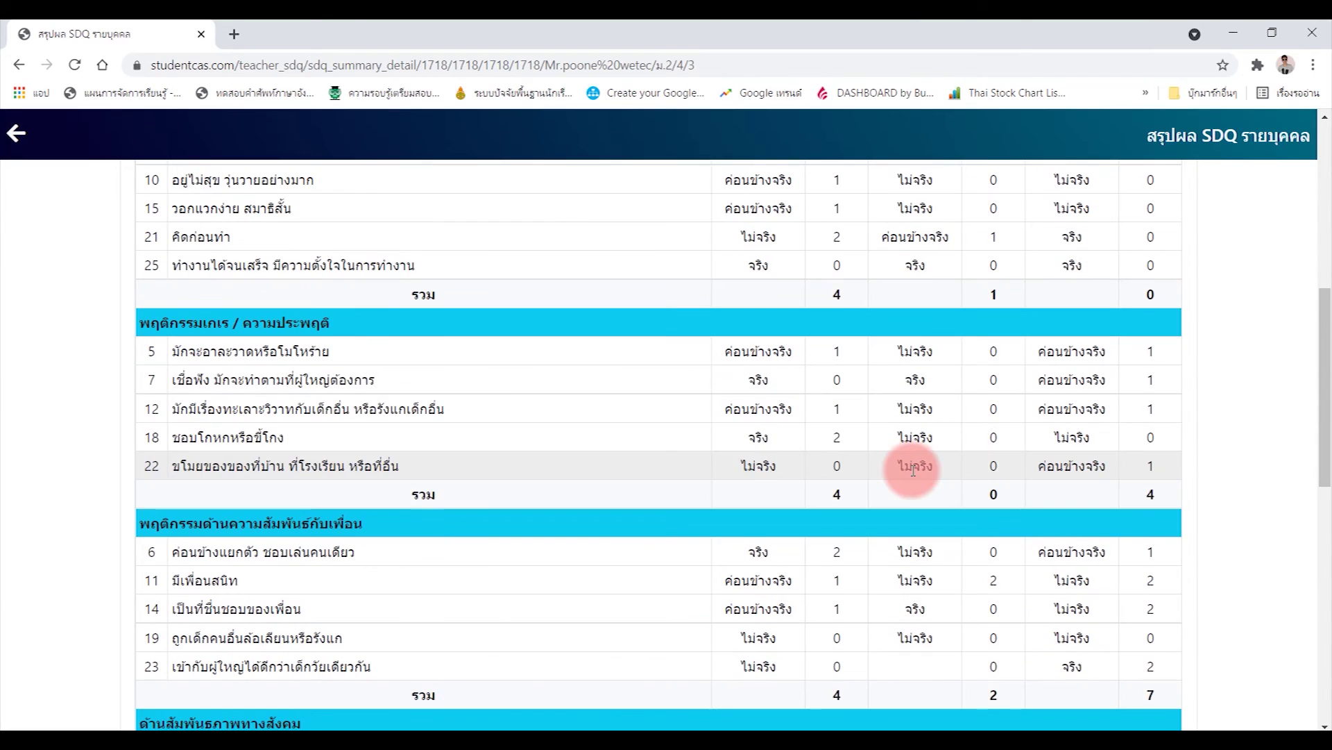
scroll(452, 472, down, 5)
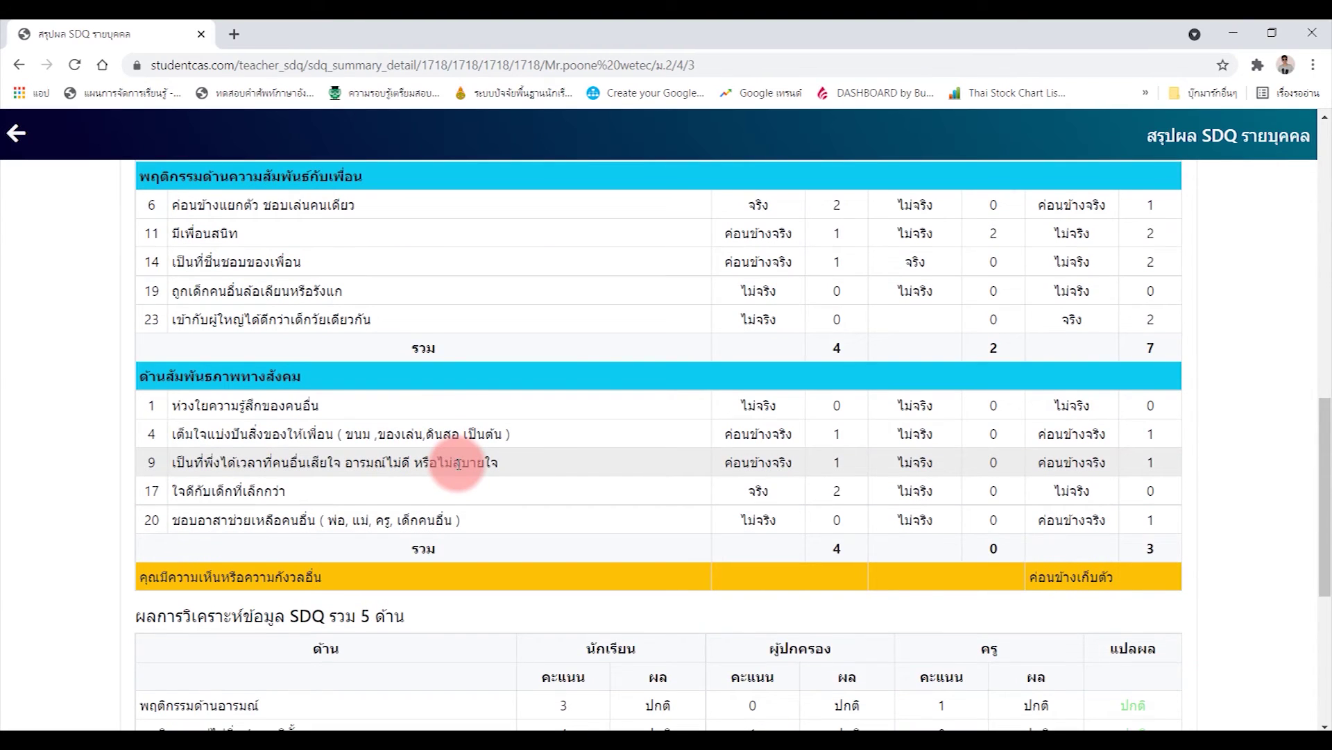
scroll(463, 458, down, 2)
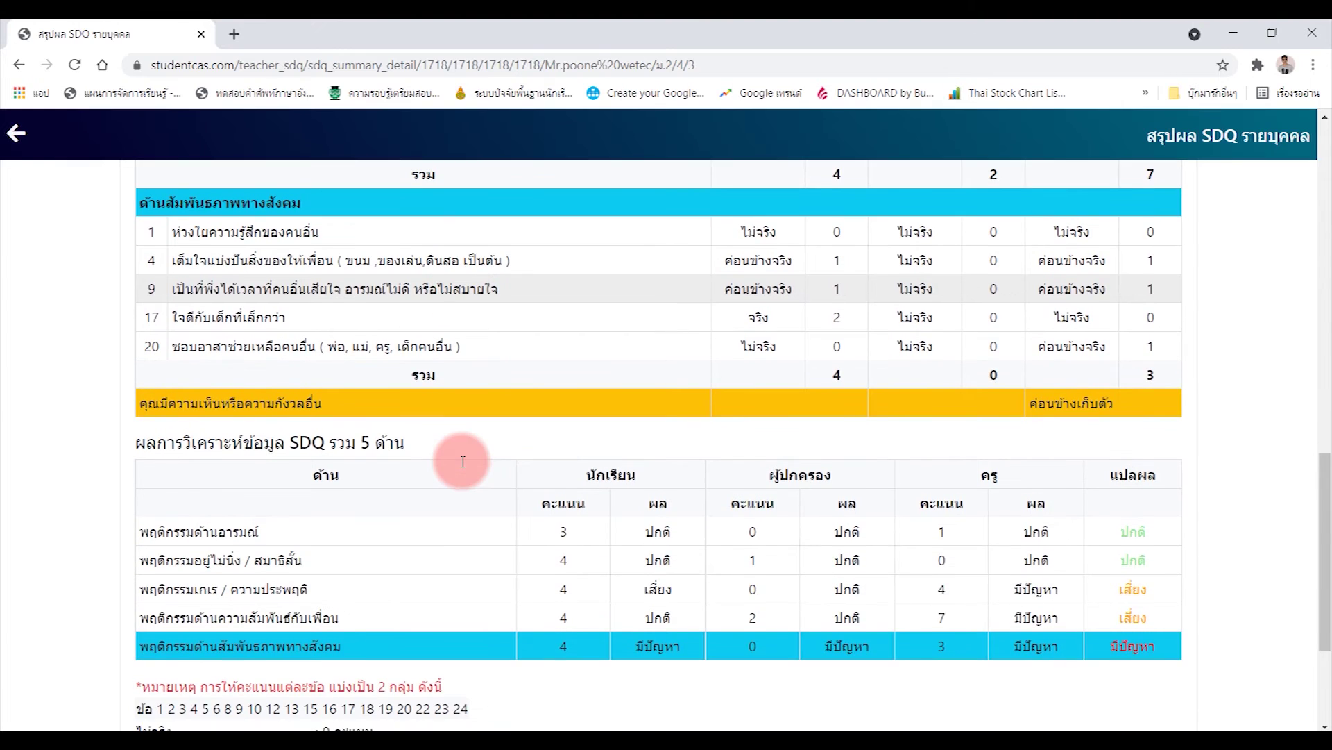
scroll(463, 461, down, 2)
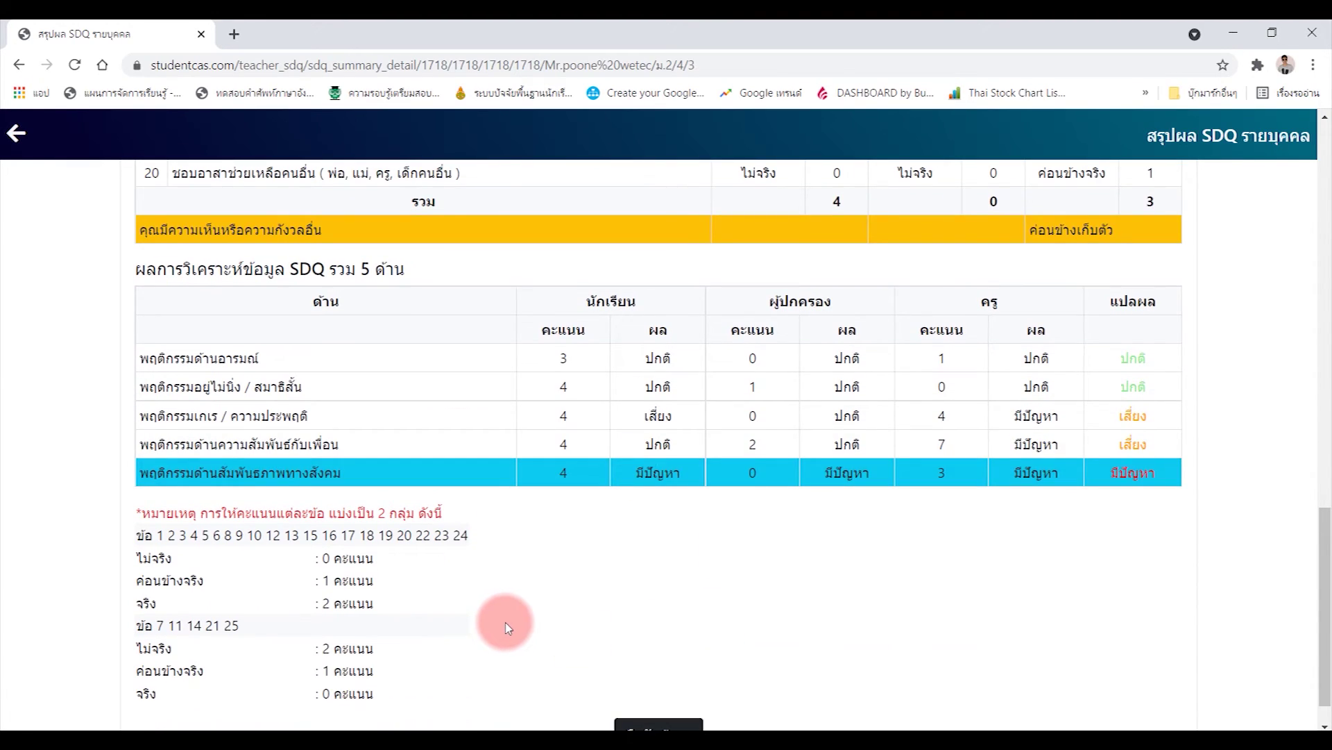
scroll(278, 610, down, 1)
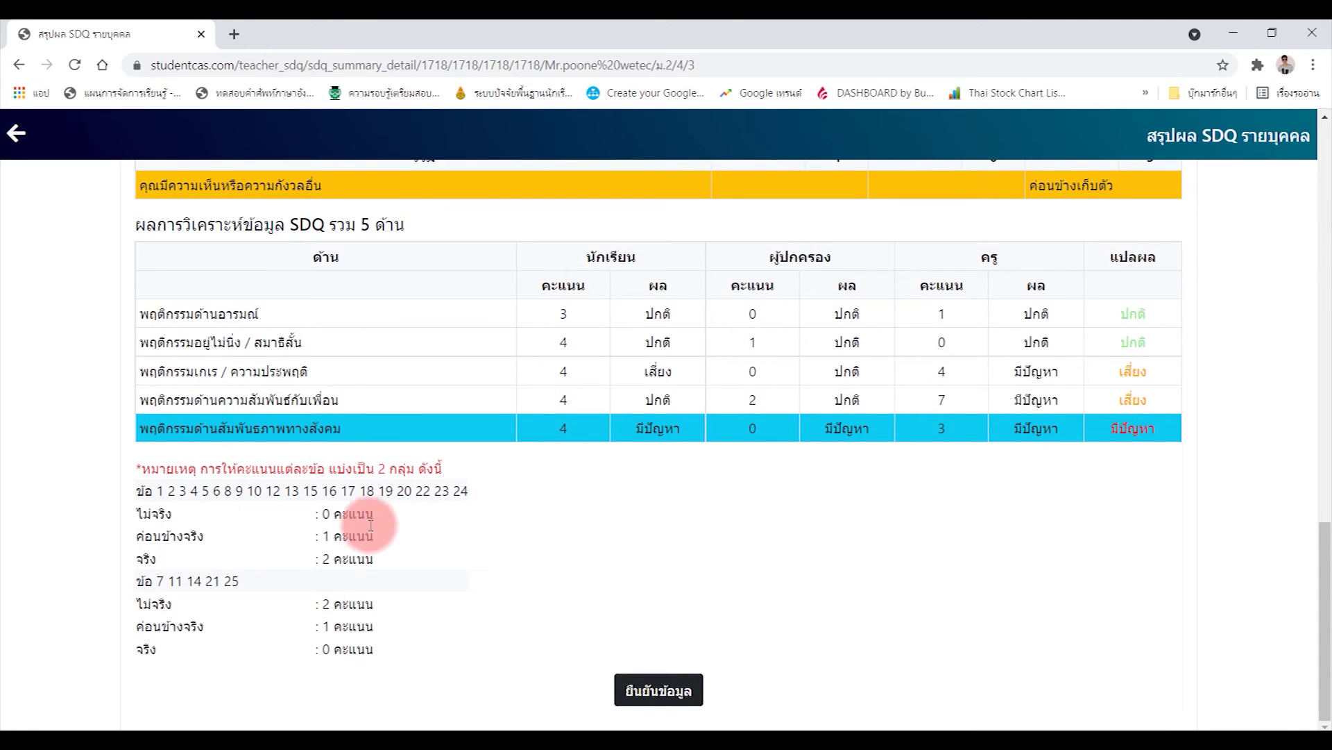
Review the 5-area analysis table, highlighting the scoring note text
scroll(507, 538, up, 3)
scroll(559, 550, down, 3)
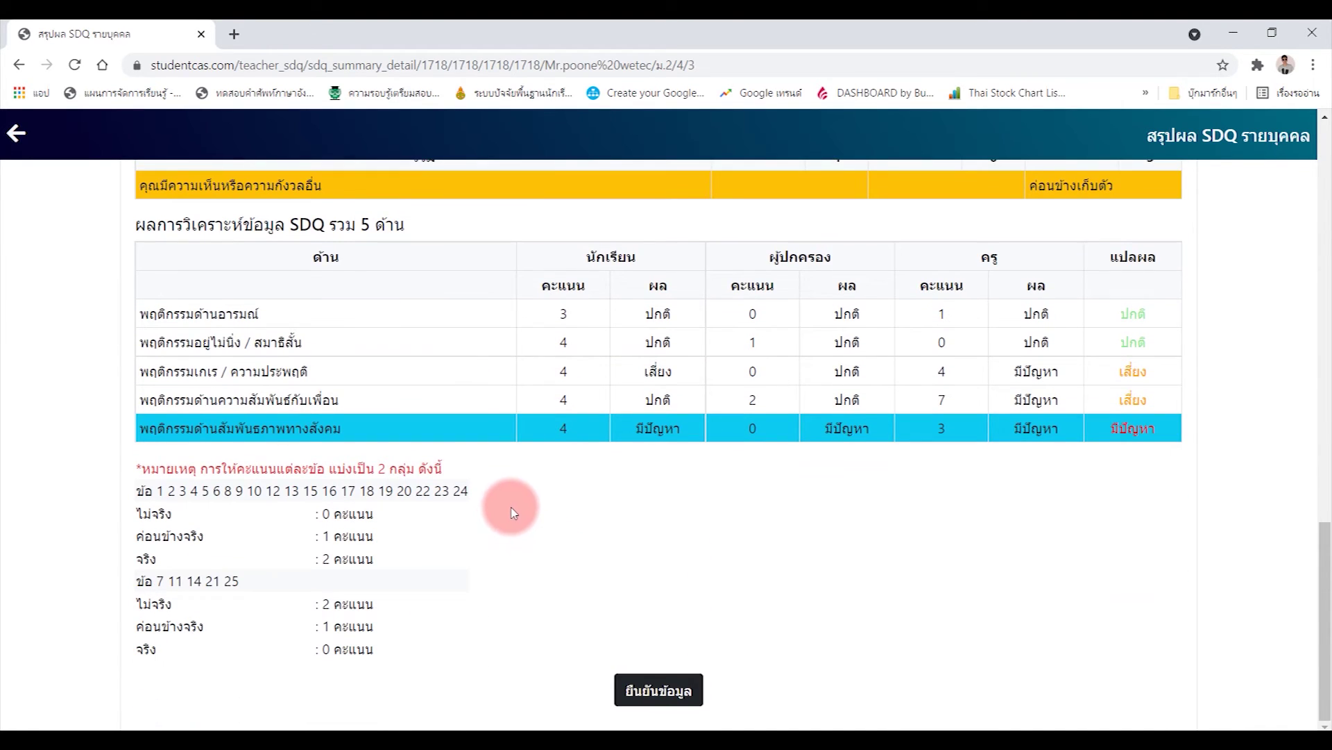
scroll(525, 495, up, 6)
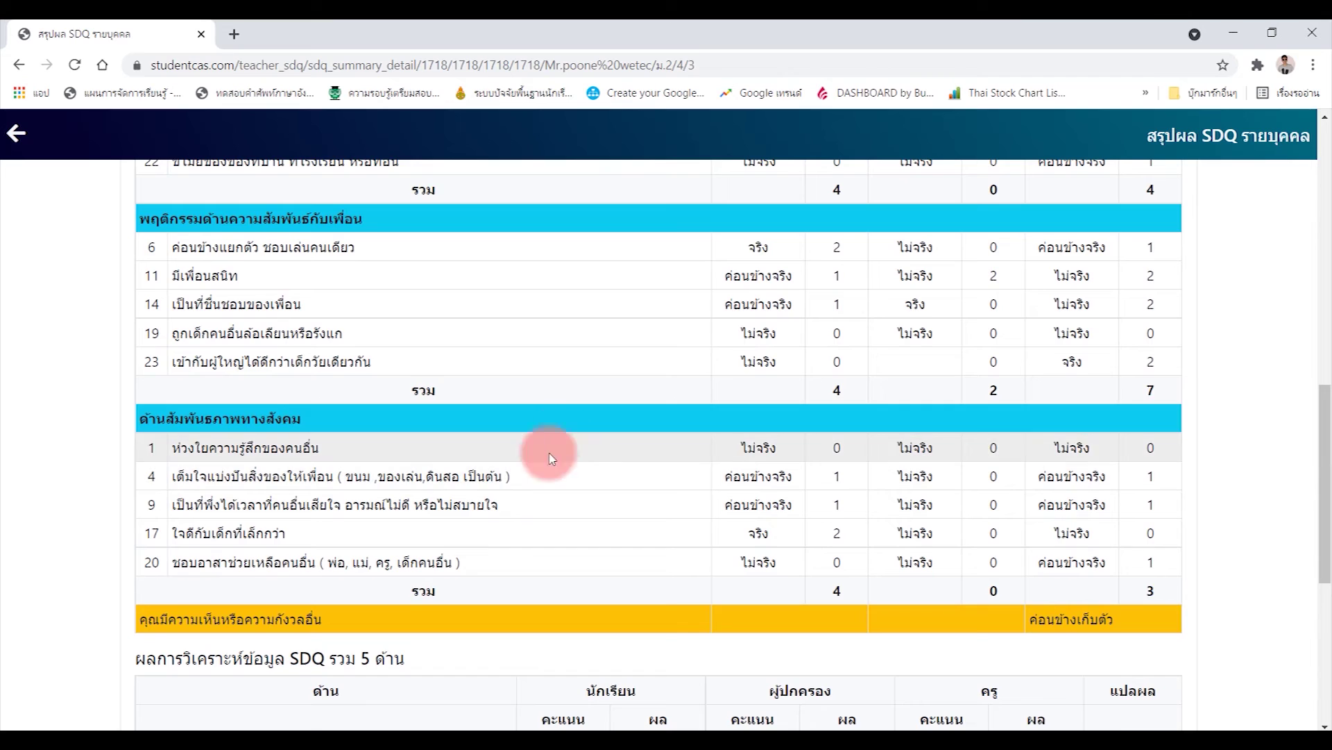
scroll(562, 444, down, 6)
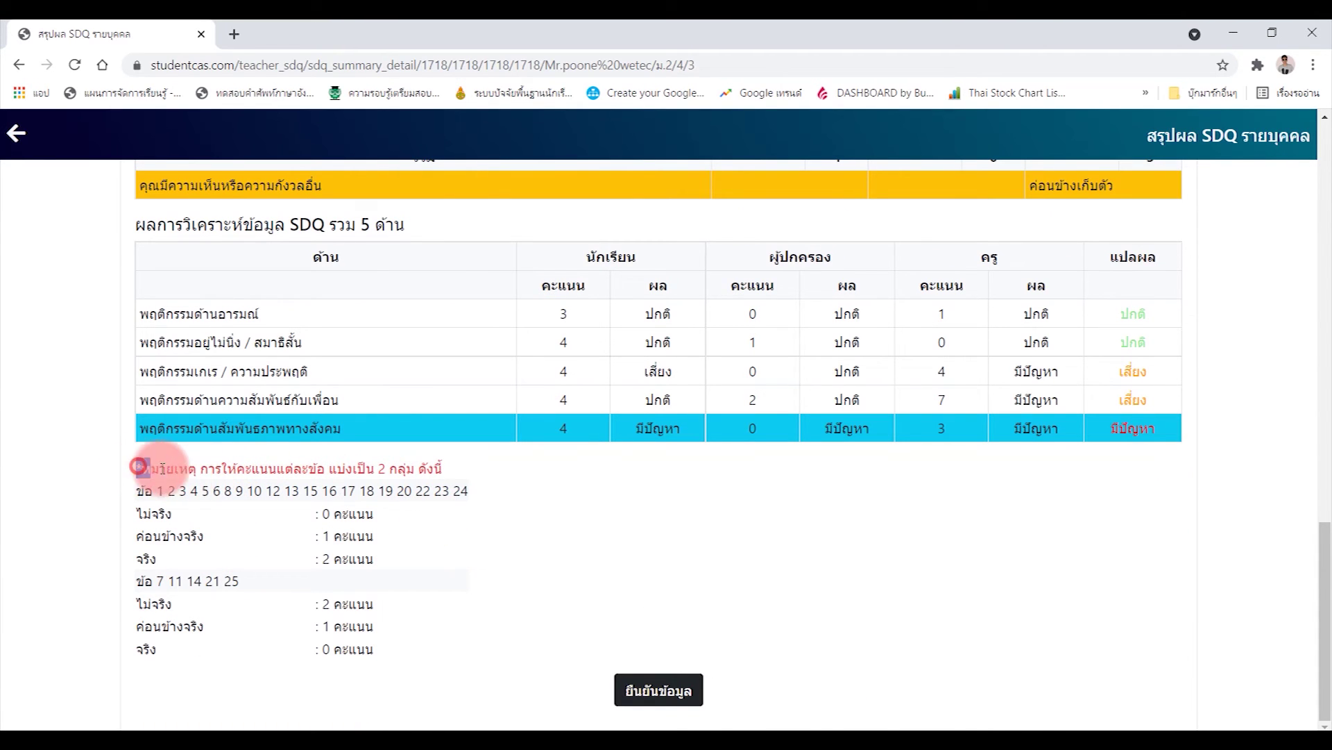
drag(139, 466, 414, 468)
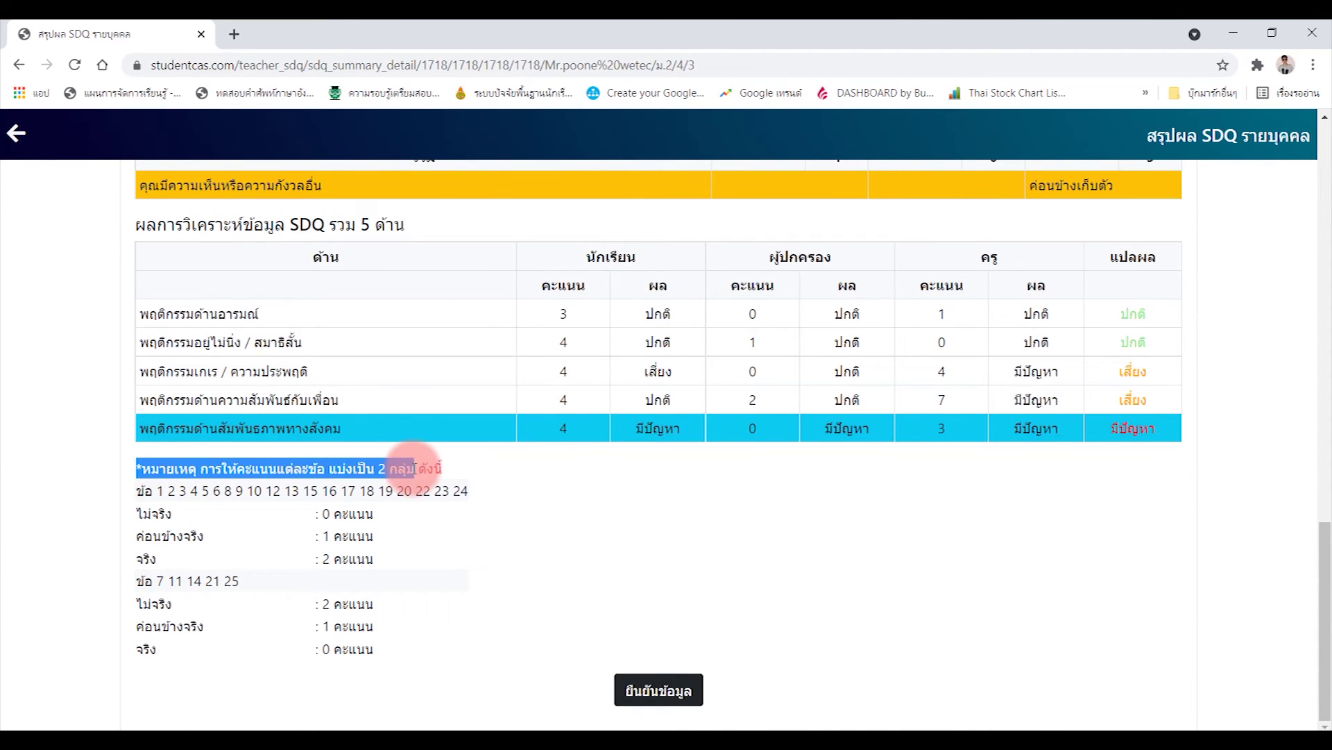
click(479, 592)
scroll(574, 544, up, 5)
scroll(818, 425, up, 8)
scroll(923, 409, down, 8)
scroll(923, 410, down, 1)
scroll(678, 363, down, 4)
scroll(973, 344, up, 3)
scroll(798, 361, down, 1)
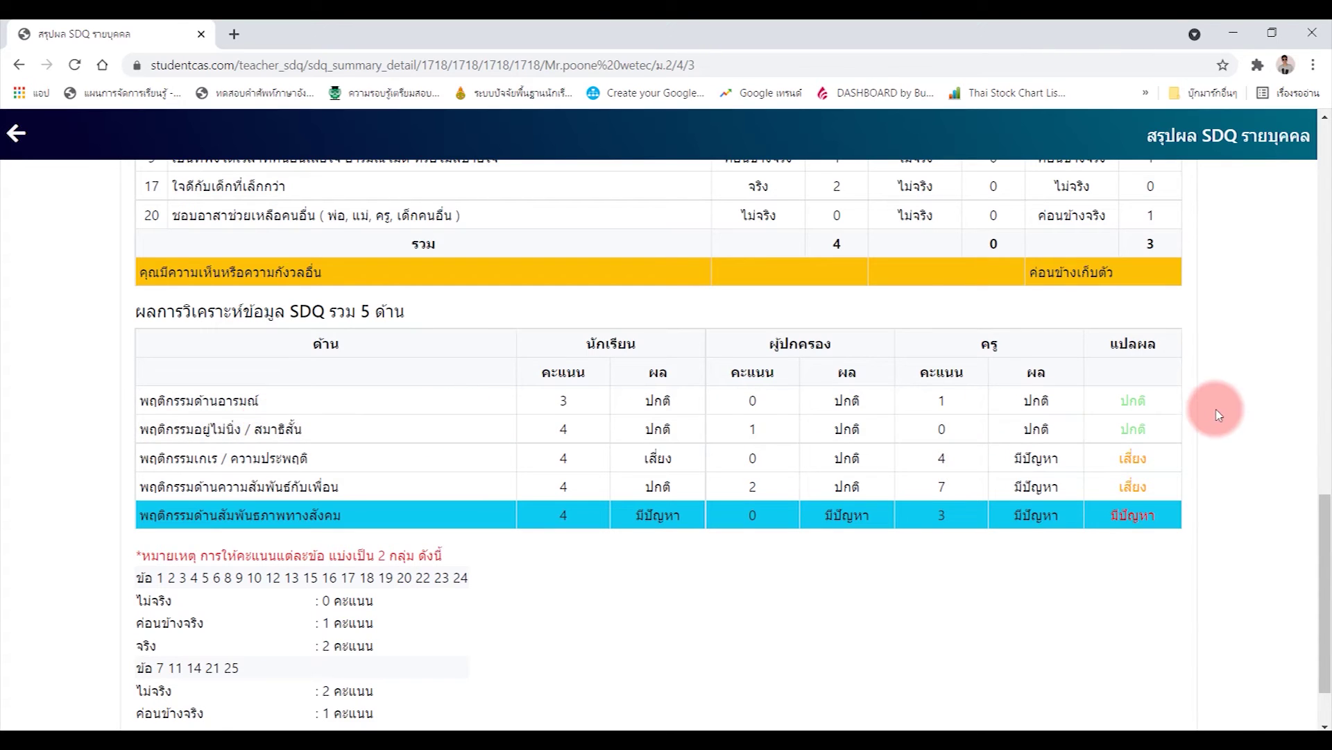
scroll(1140, 539, down, 2)
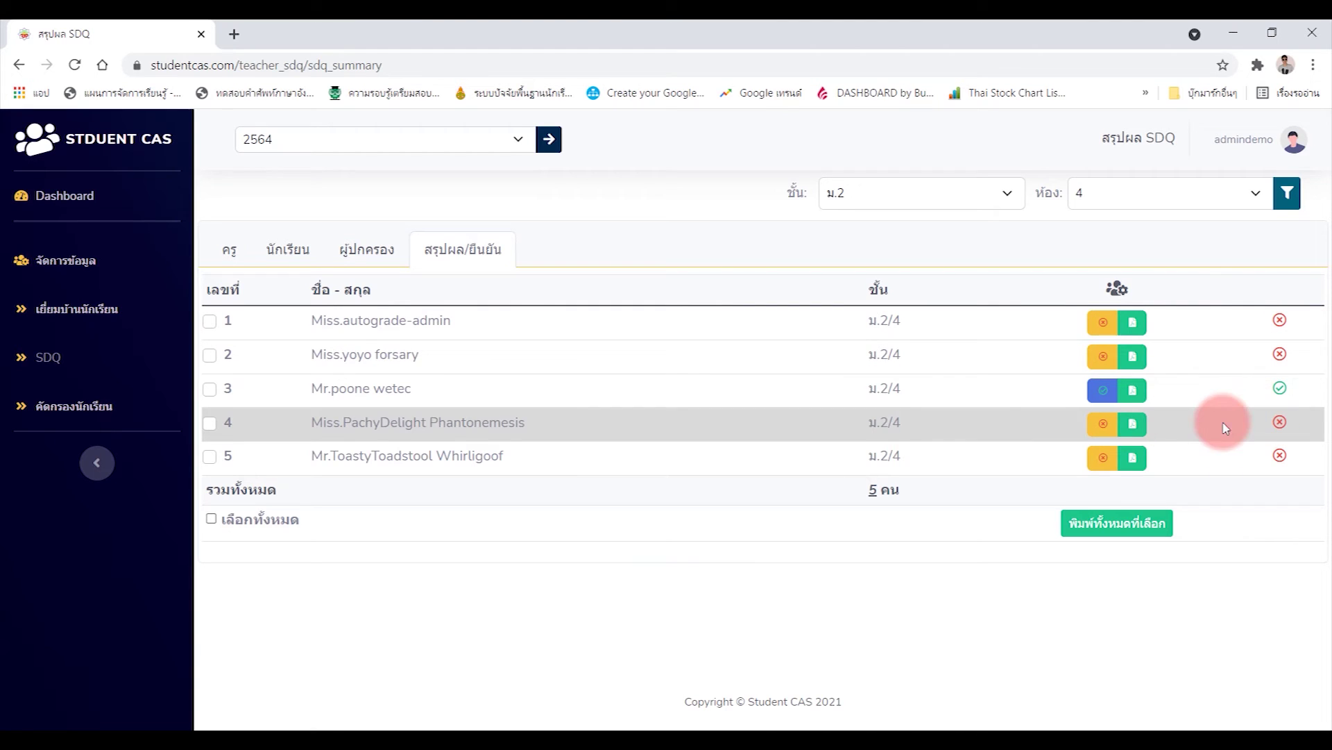
click(1134, 390)
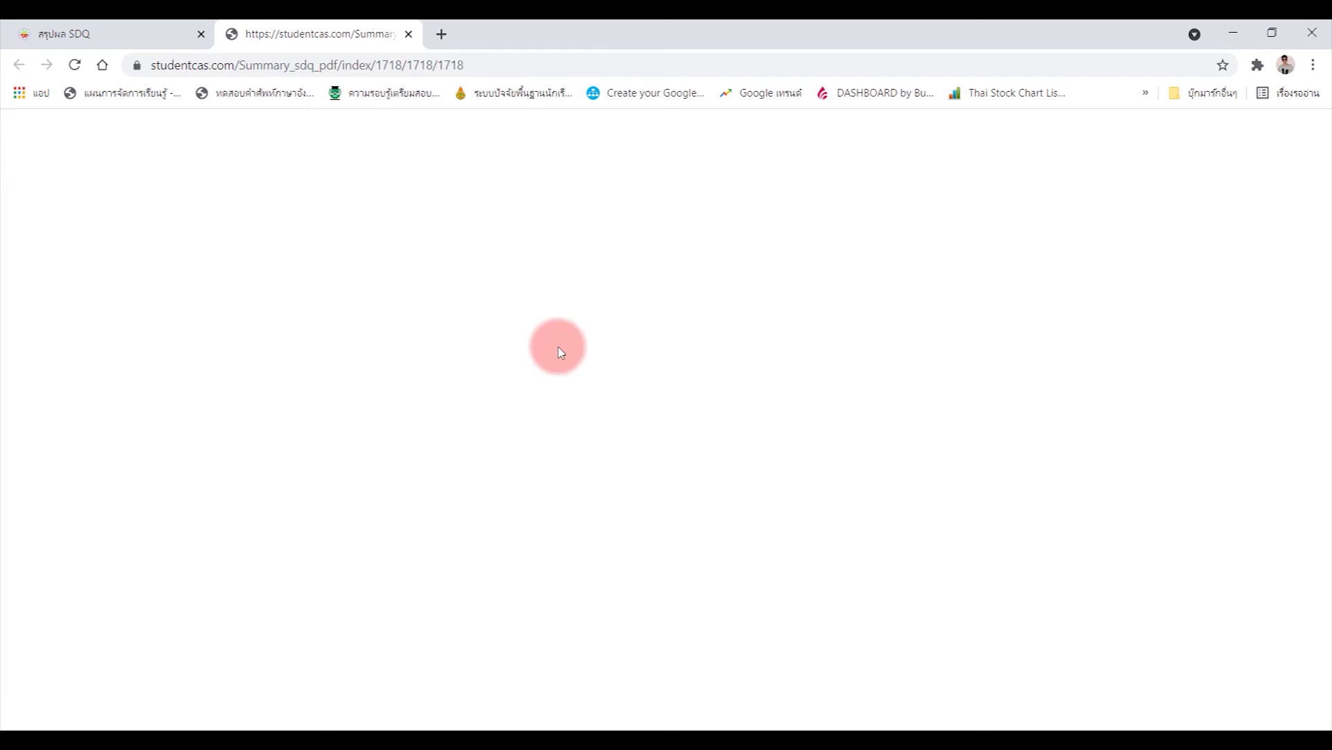
scroll(723, 395, down, 5)
scroll(723, 392, down, 5)
scroll(723, 387, down, 5)
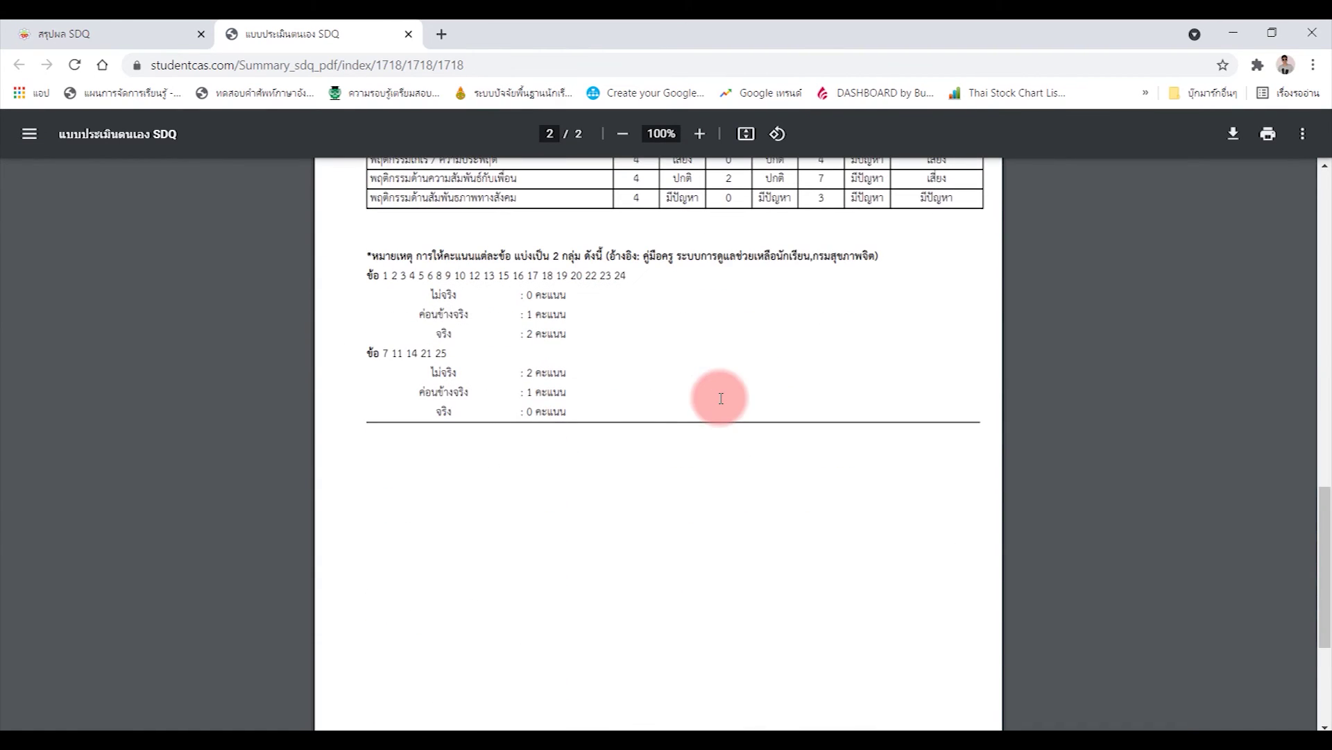
scroll(659, 438, up, 2)
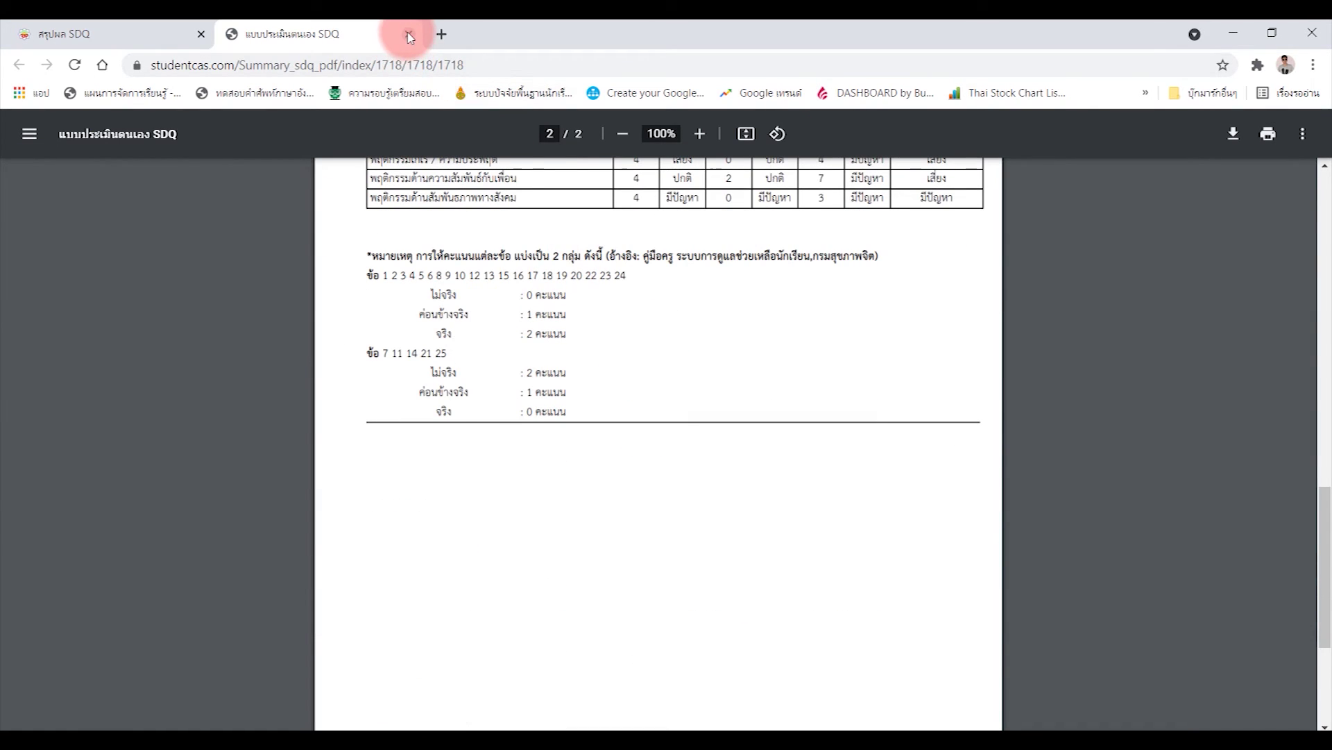
click(408, 34)
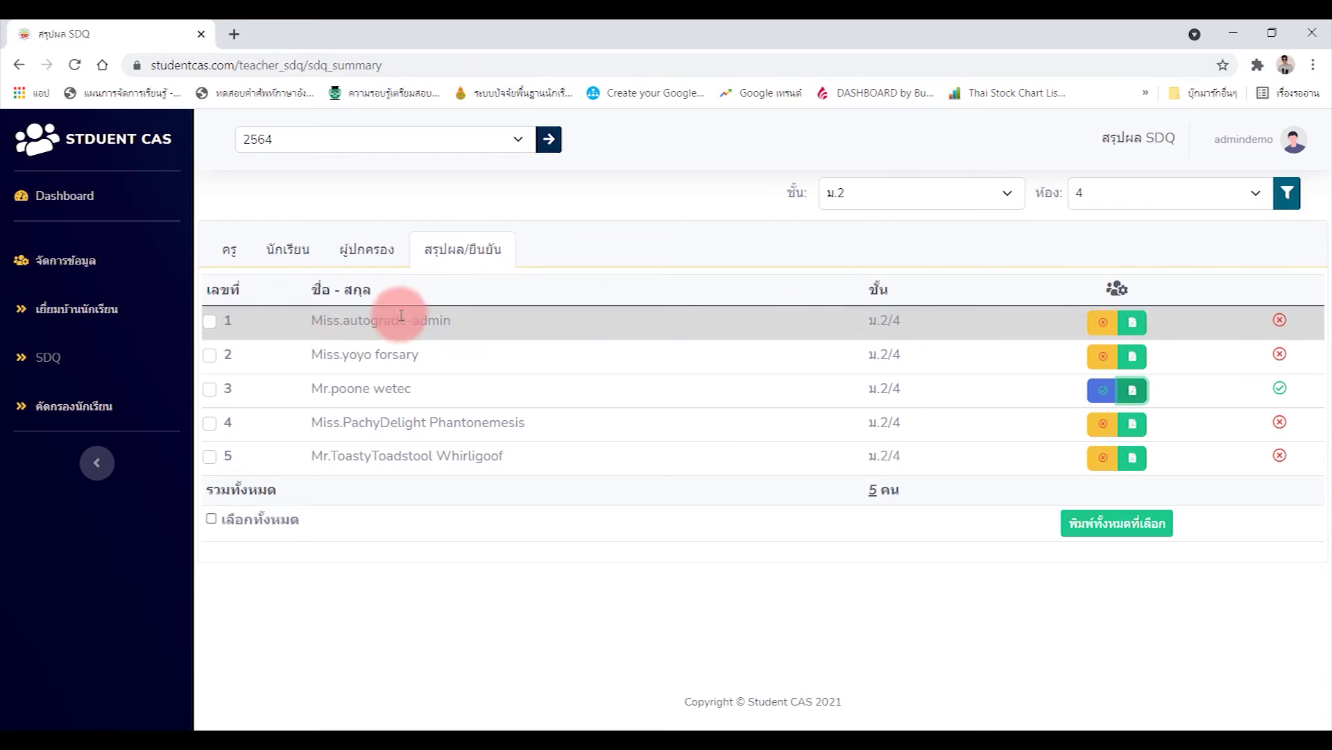
Check the SDQ สรุปผล/ยืนยัน tab, then settle on the ม.2/4 คัดกรองนักเรียน screening list
click(66, 409)
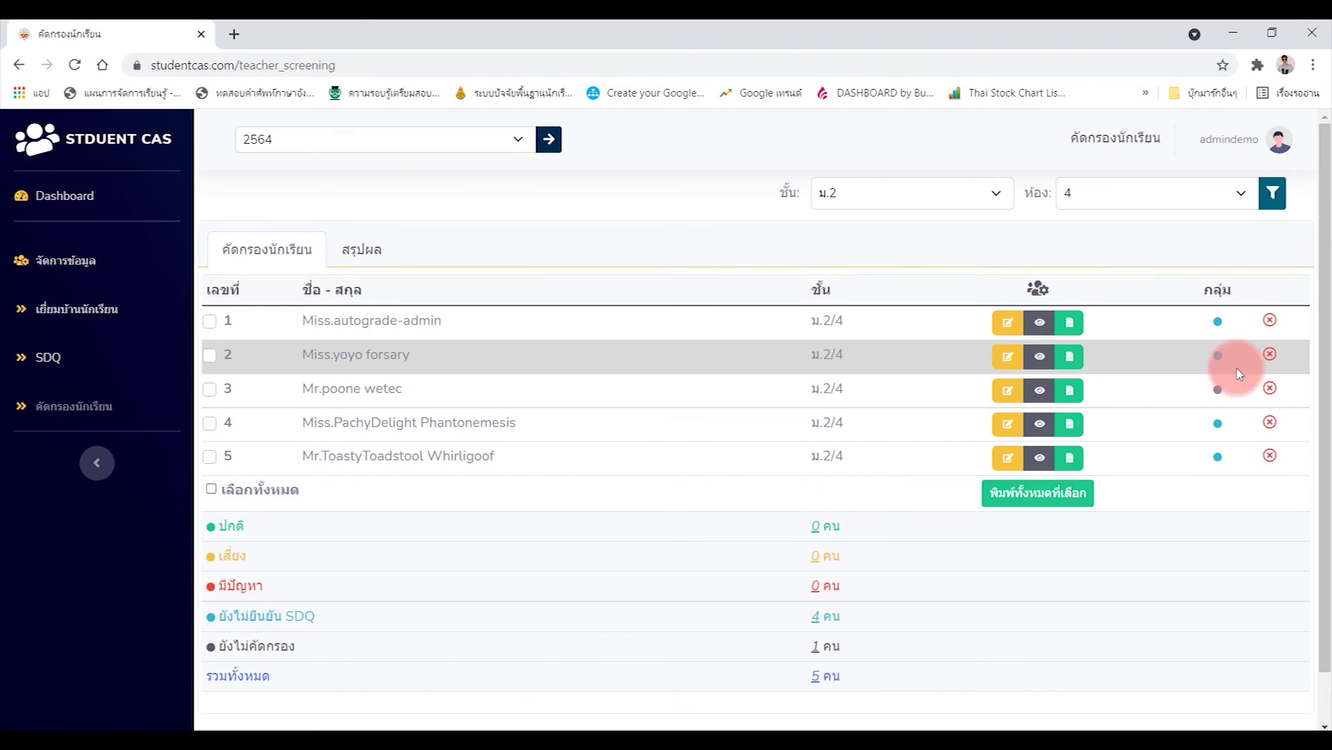
click(55, 359)
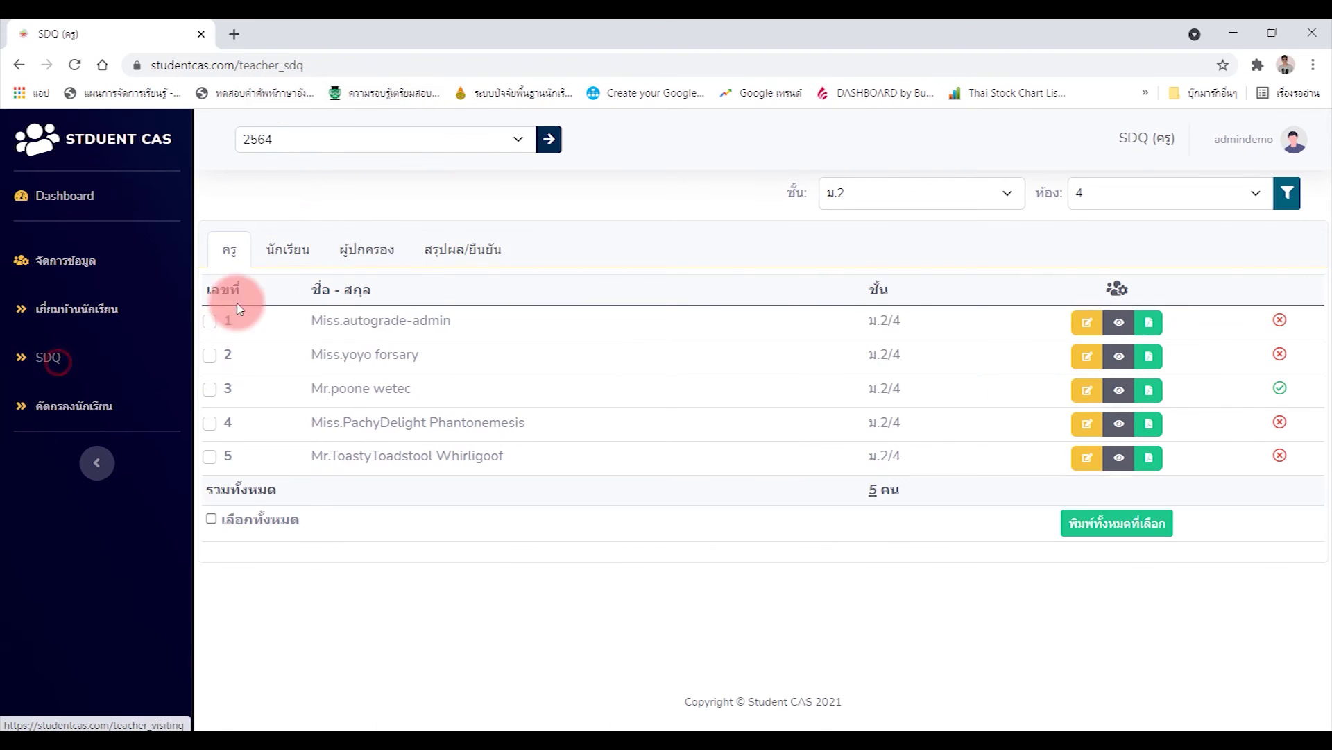
click(489, 253)
click(49, 406)
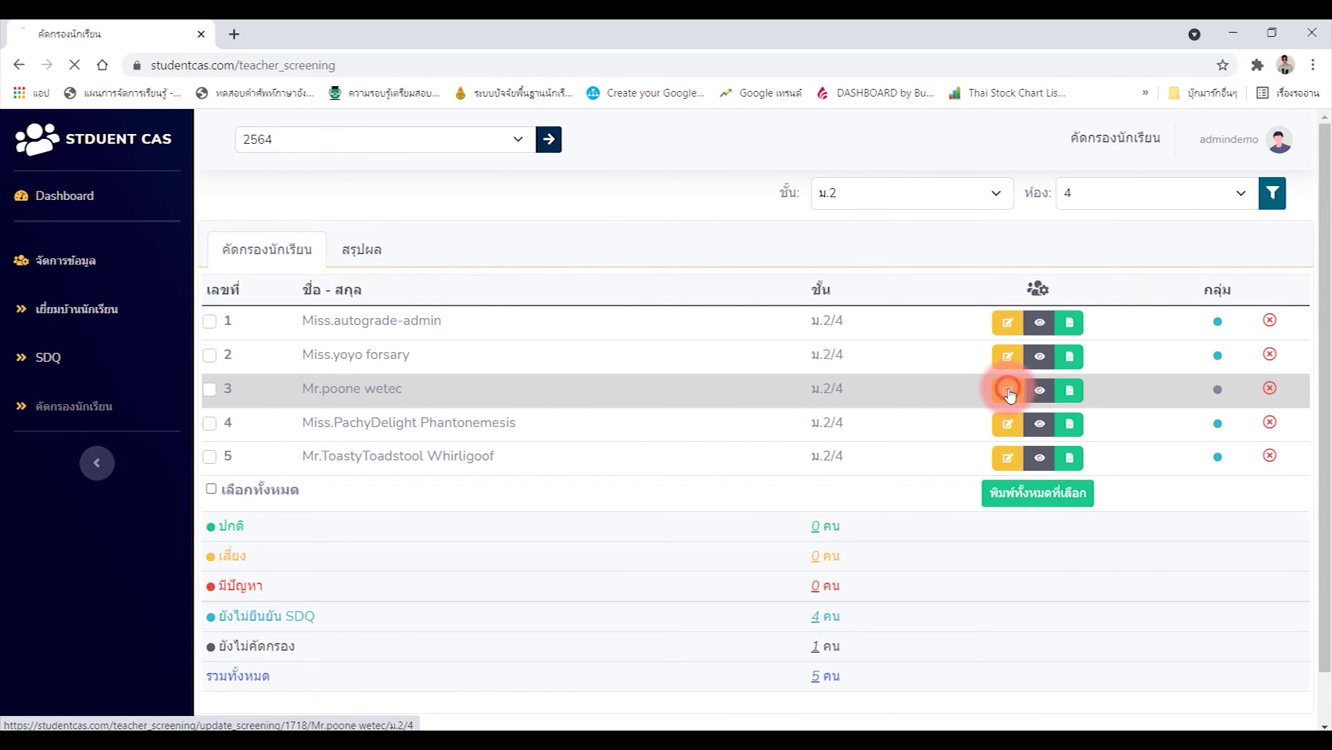
Review the third student's screening form and save it with ยืนยันข้อมูล, placing them in มีปัญหา
scroll(660, 438, down, 2)
scroll(660, 430, up, 2)
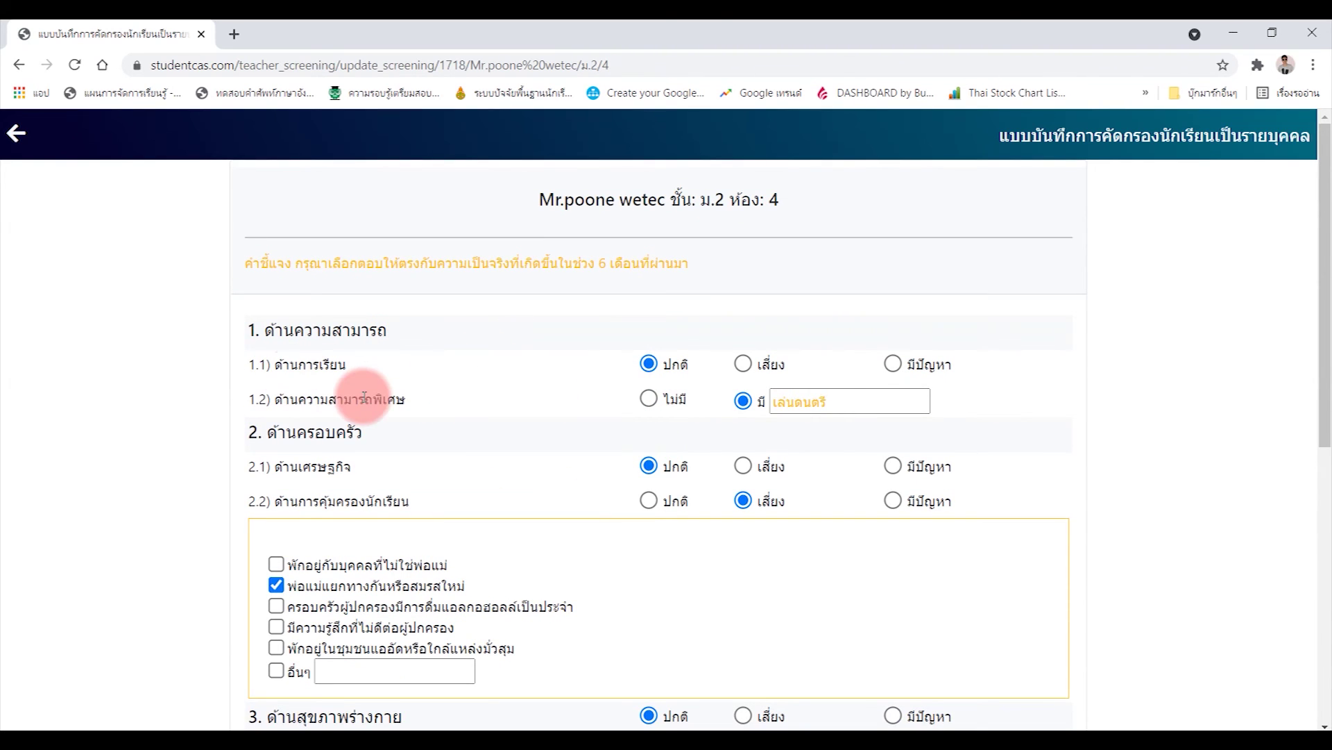
scroll(780, 262, down, 3)
scroll(940, 440, down, 1)
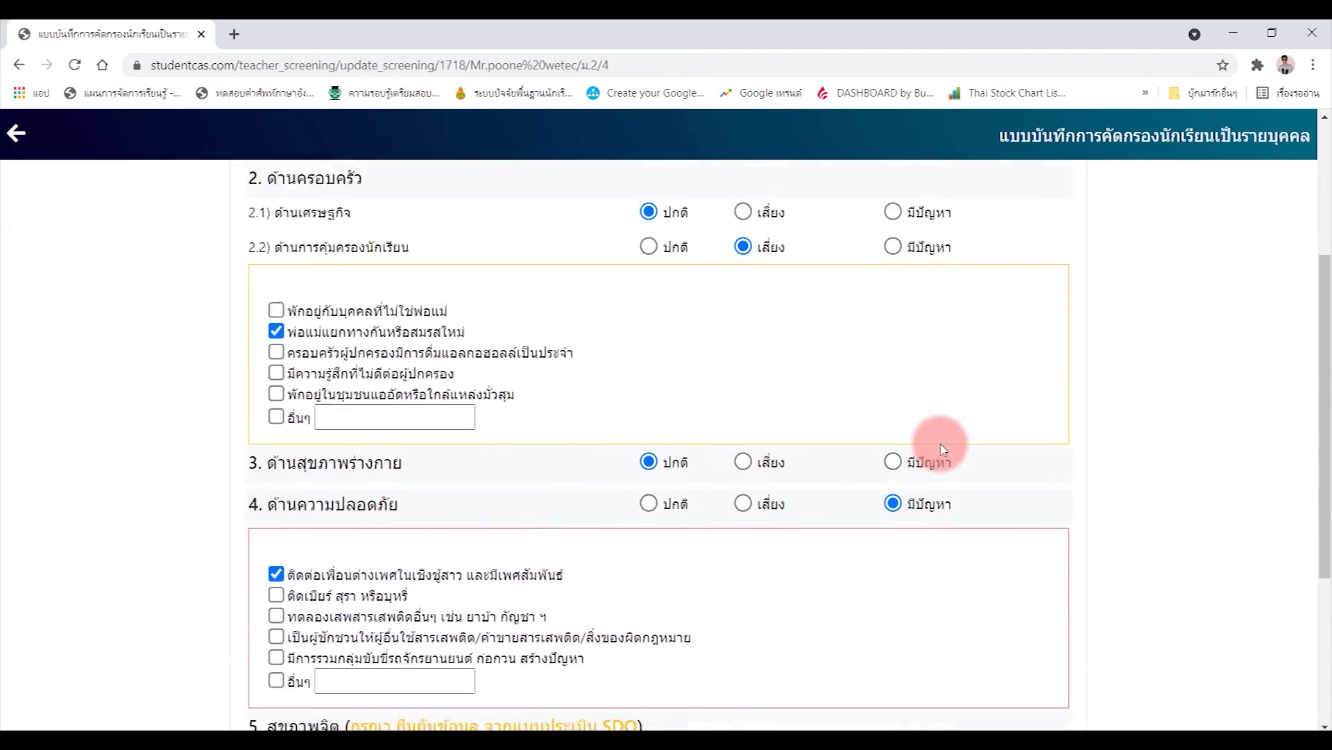
scroll(447, 422, down, 1)
scroll(650, 414, down, 3)
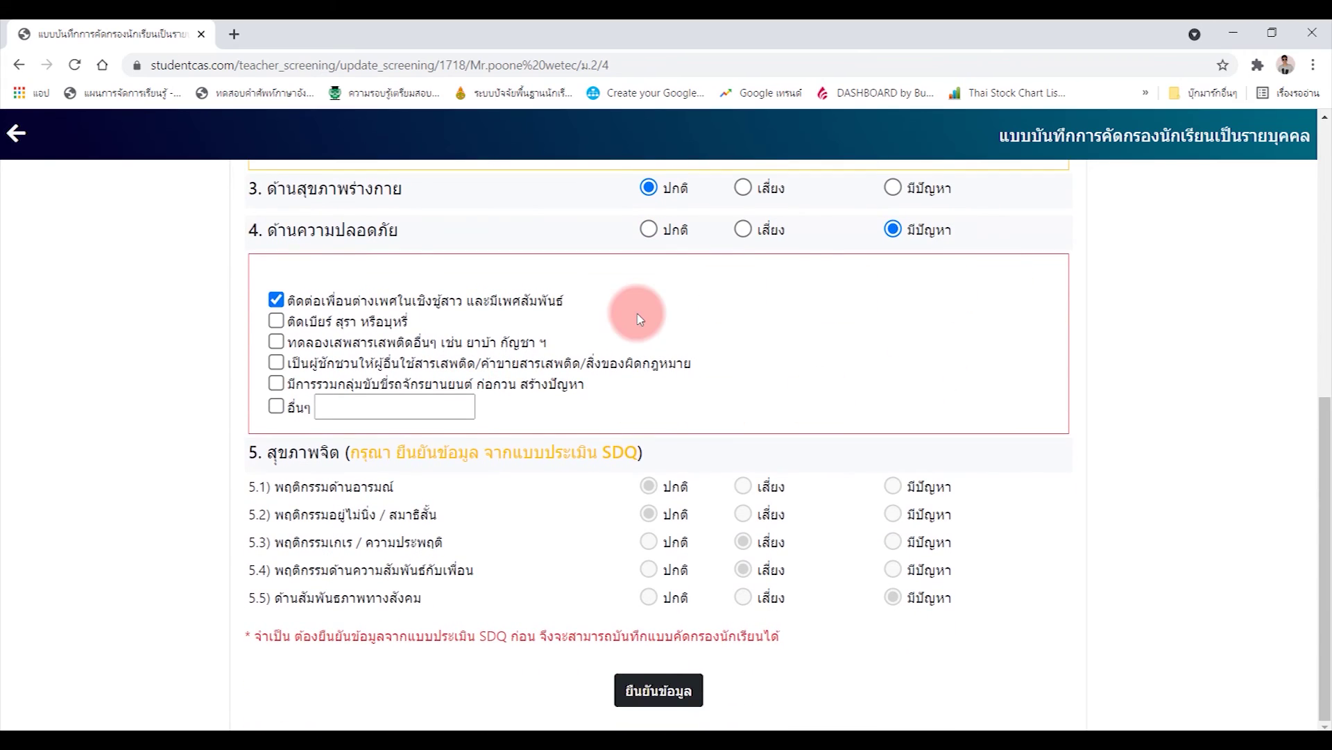
scroll(755, 336, up, 5)
scroll(798, 375, up, 2)
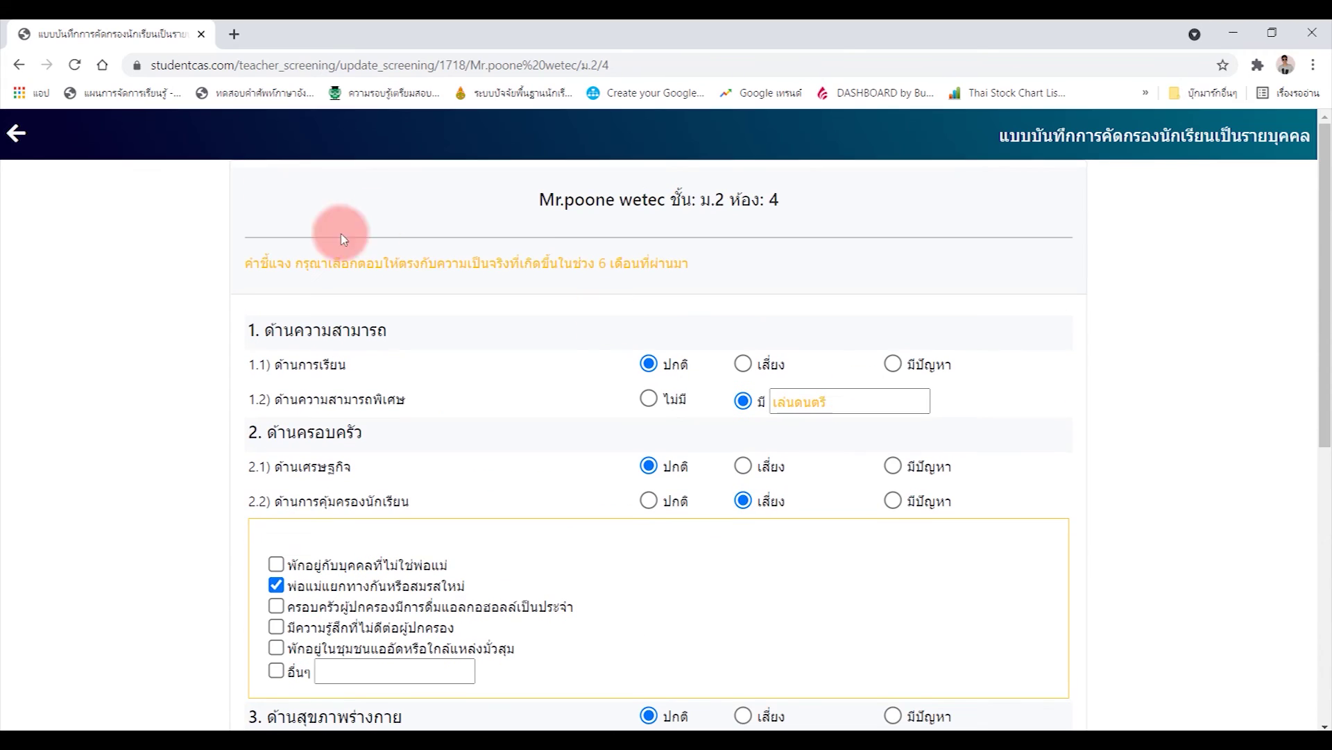
scroll(651, 404, down, 5)
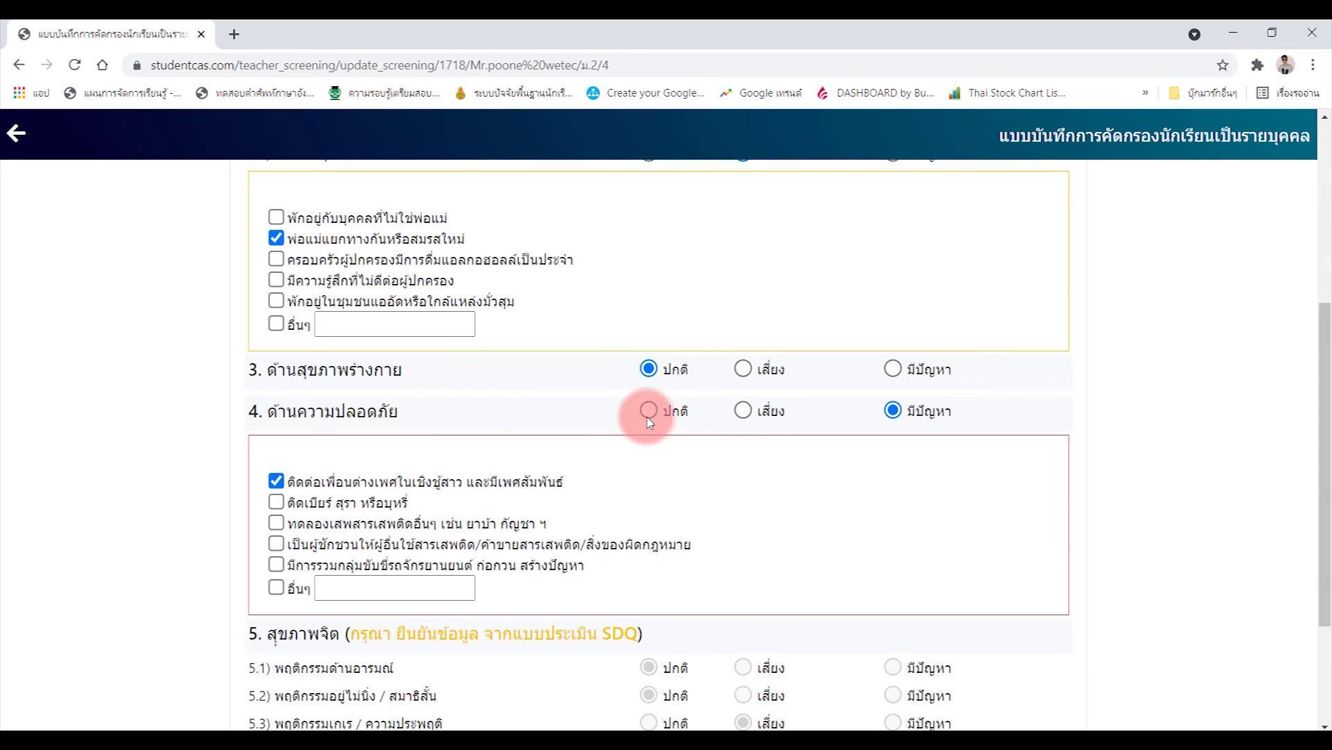
scroll(625, 401, down, 3)
scroll(718, 383, up, 8)
scroll(535, 342, down, 6)
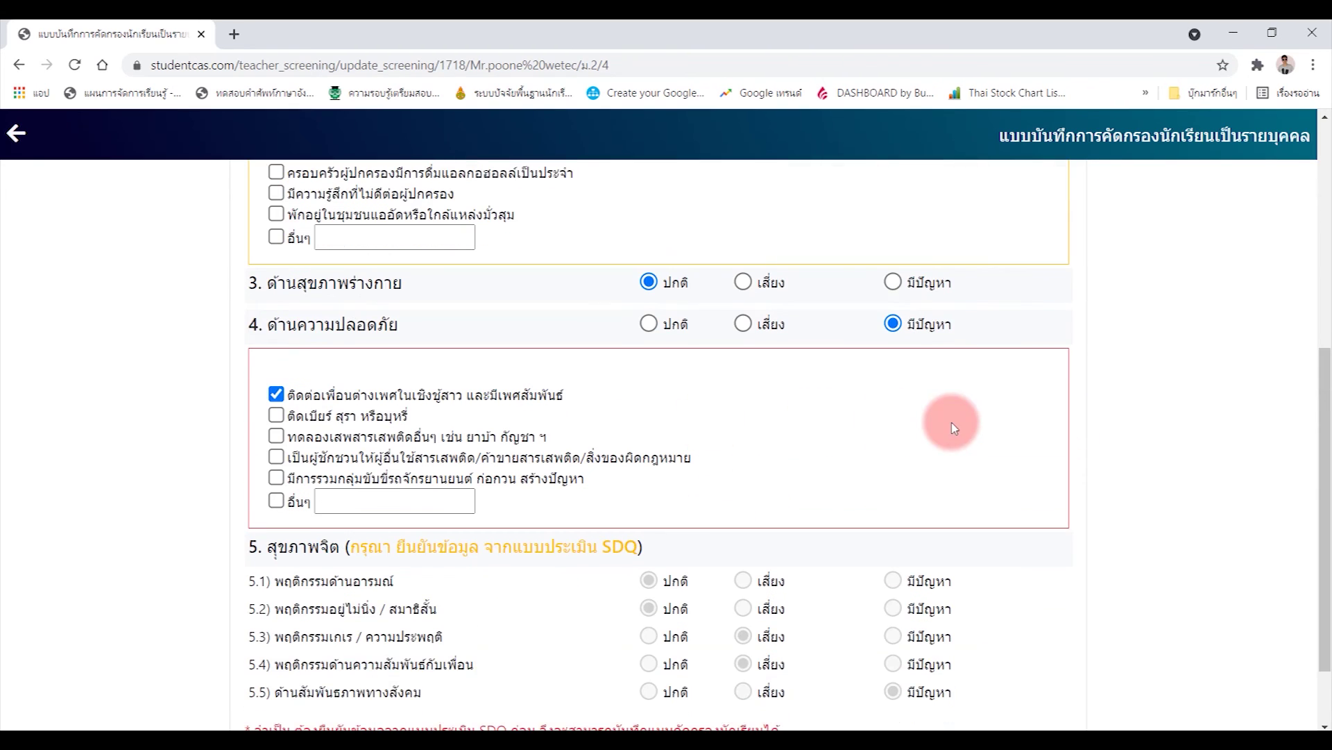
scroll(862, 428, down, 1)
click(655, 690)
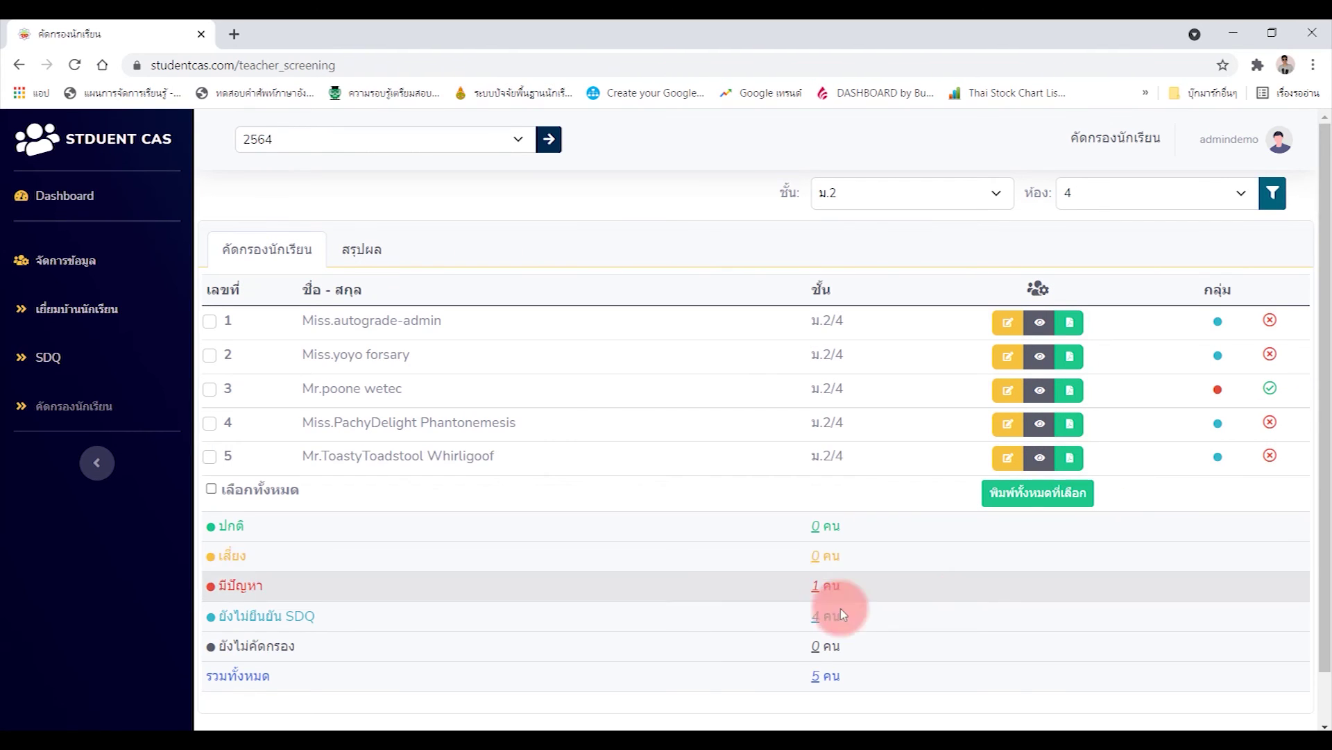
Show the ม.2/4 screening สรุปผล: 1 มีปัญหา (20%), 4 awaiting SDQ confirmation (80%)
scroll(425, 491, down, 1)
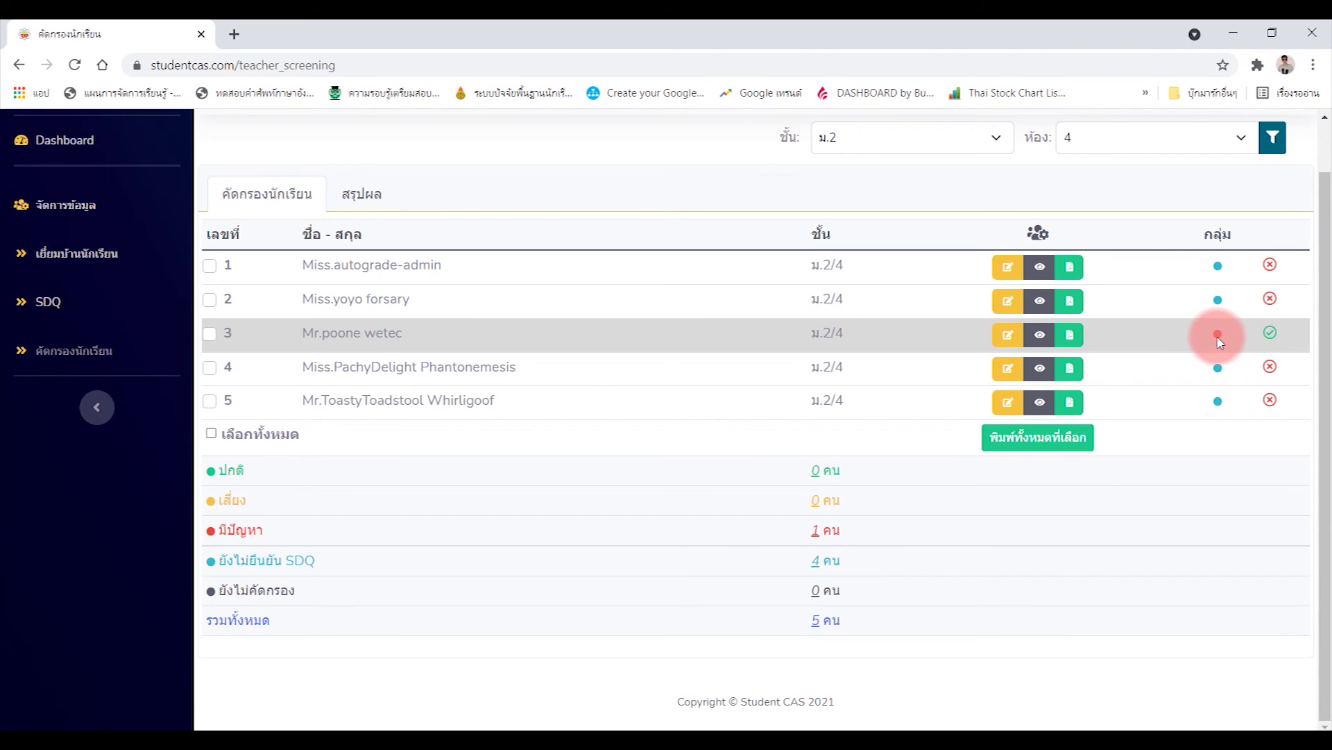
click(402, 196)
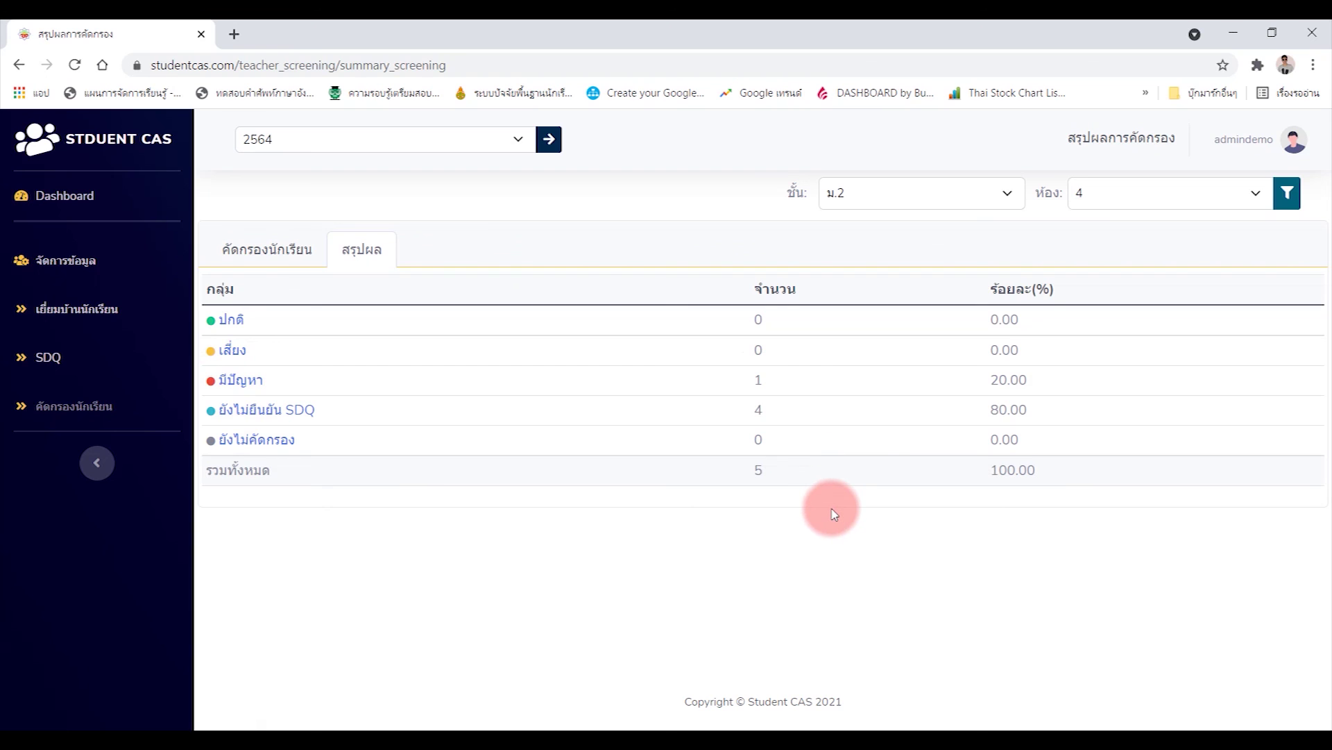
Show the Dashboard with the four ม.2/4 overview charts for home visits and screening
click(59, 198)
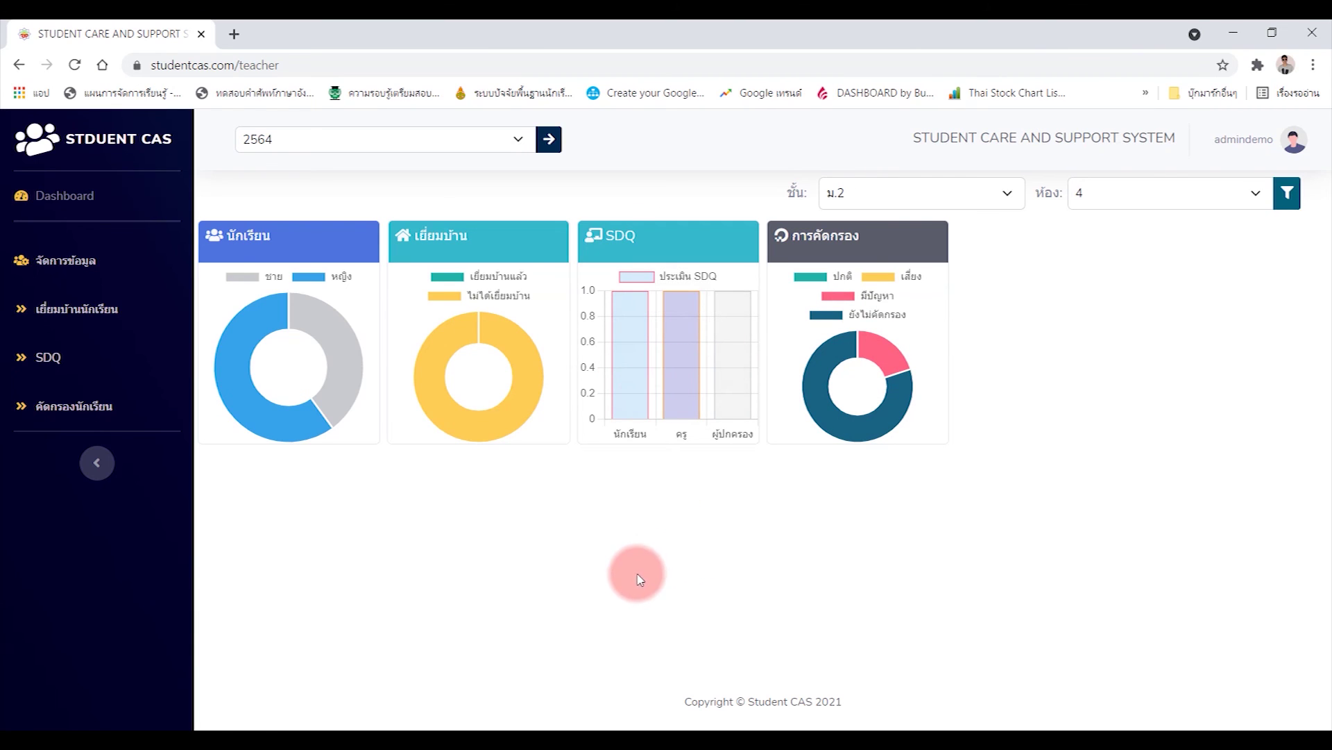
mouse_move(514, 360)
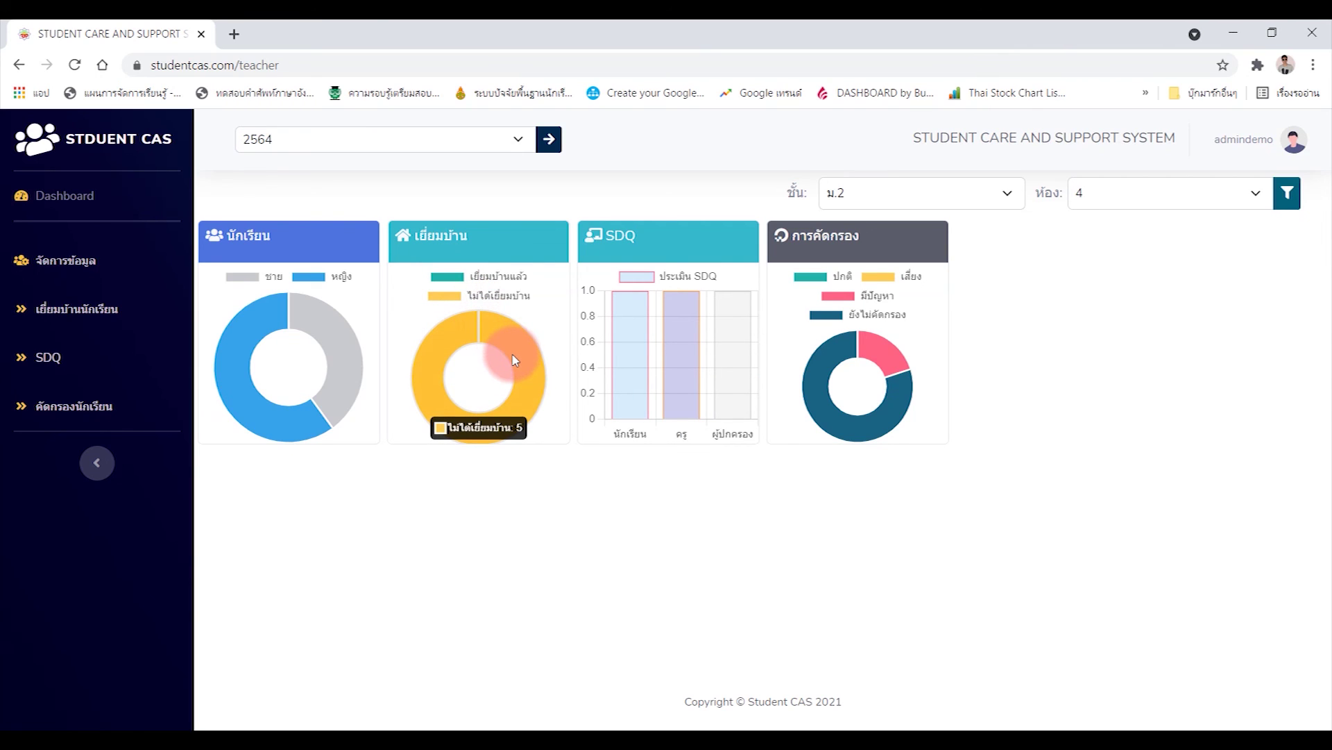
Filter the dashboard charts to ทั้งหมด for both ชั้น and ห้อง
click(969, 194)
click(957, 216)
click(1166, 193)
click(1152, 218)
click(1287, 194)
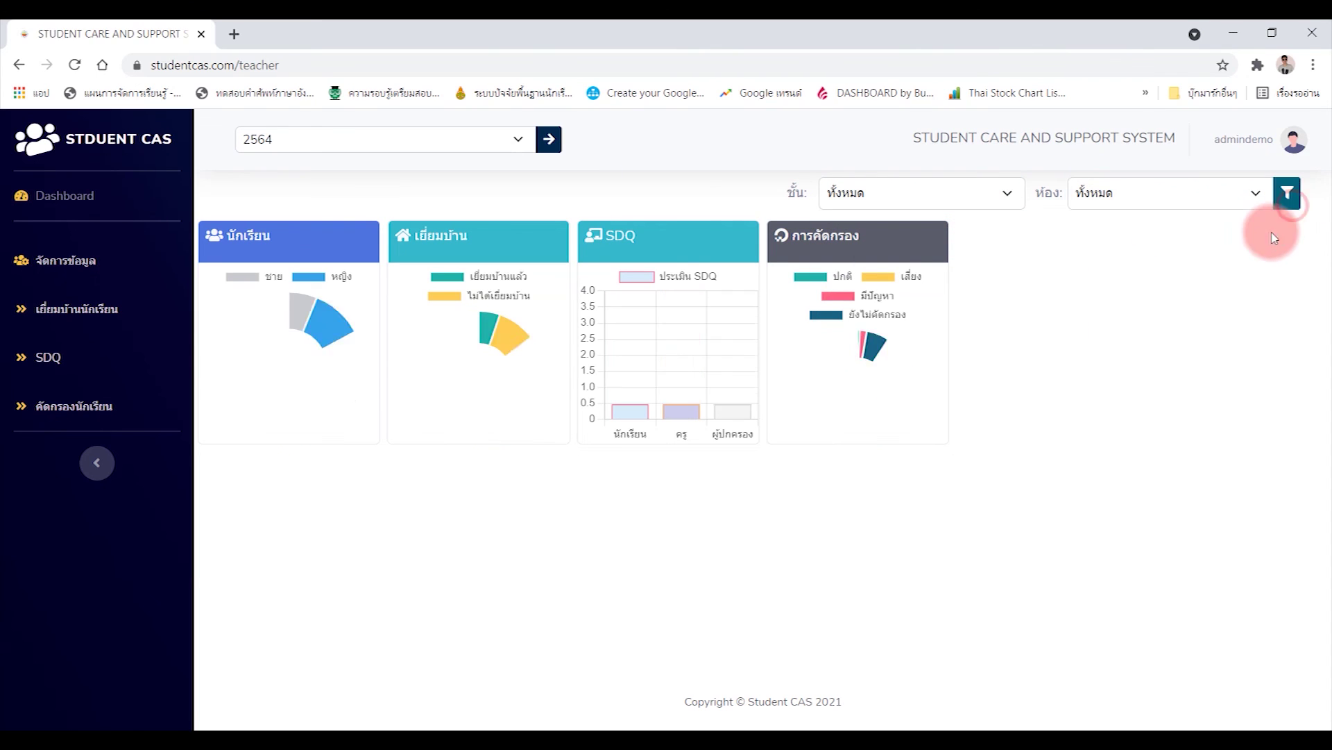